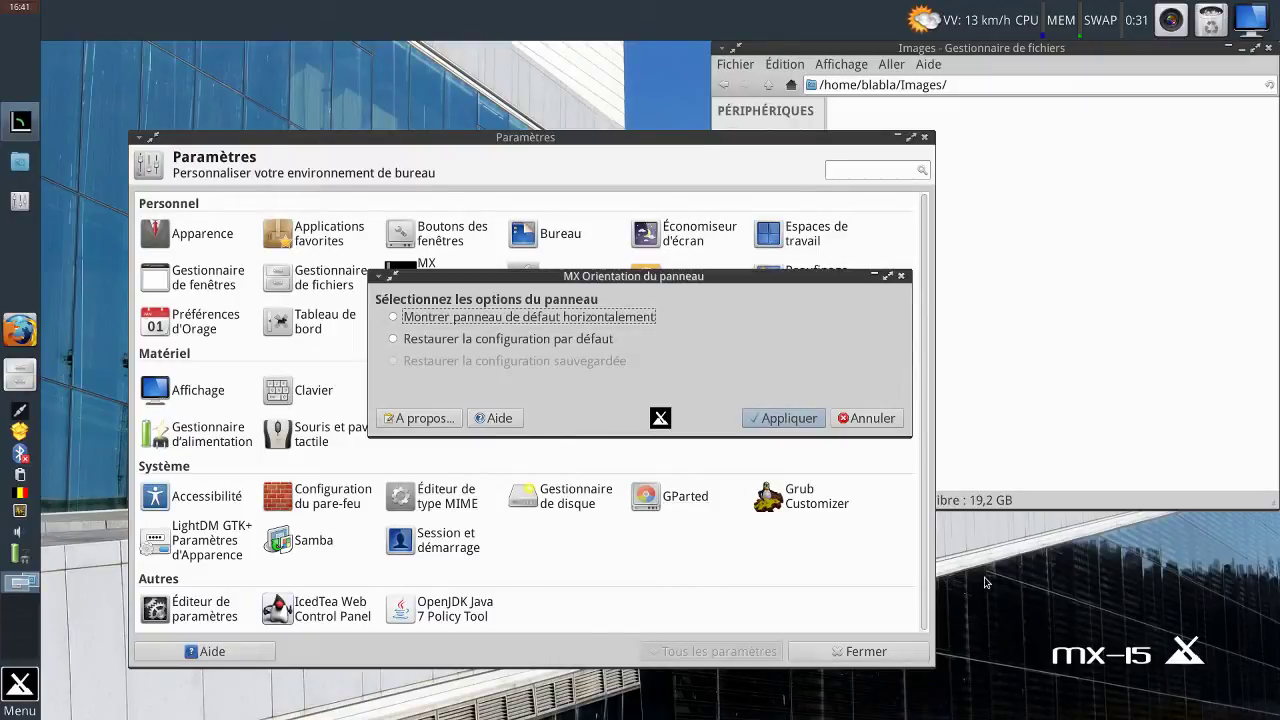
# Take the MX Linux guest out of full-screen with Right Ctrl+F so it runs windowed.
pyautogui.press('Control_R+f')
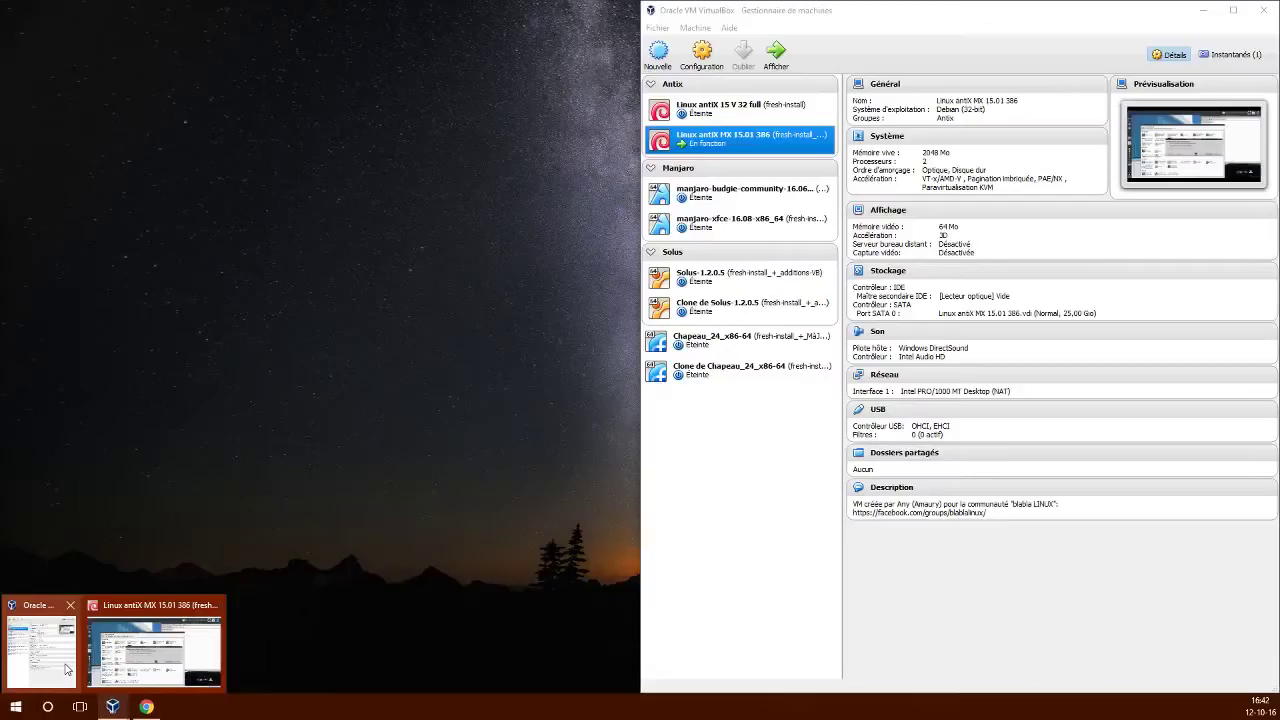
# Take a VirtualBox snapshot named 'pas-de-bête' of the running MX Linux machine, then return to it.
pyautogui.click(157, 640)
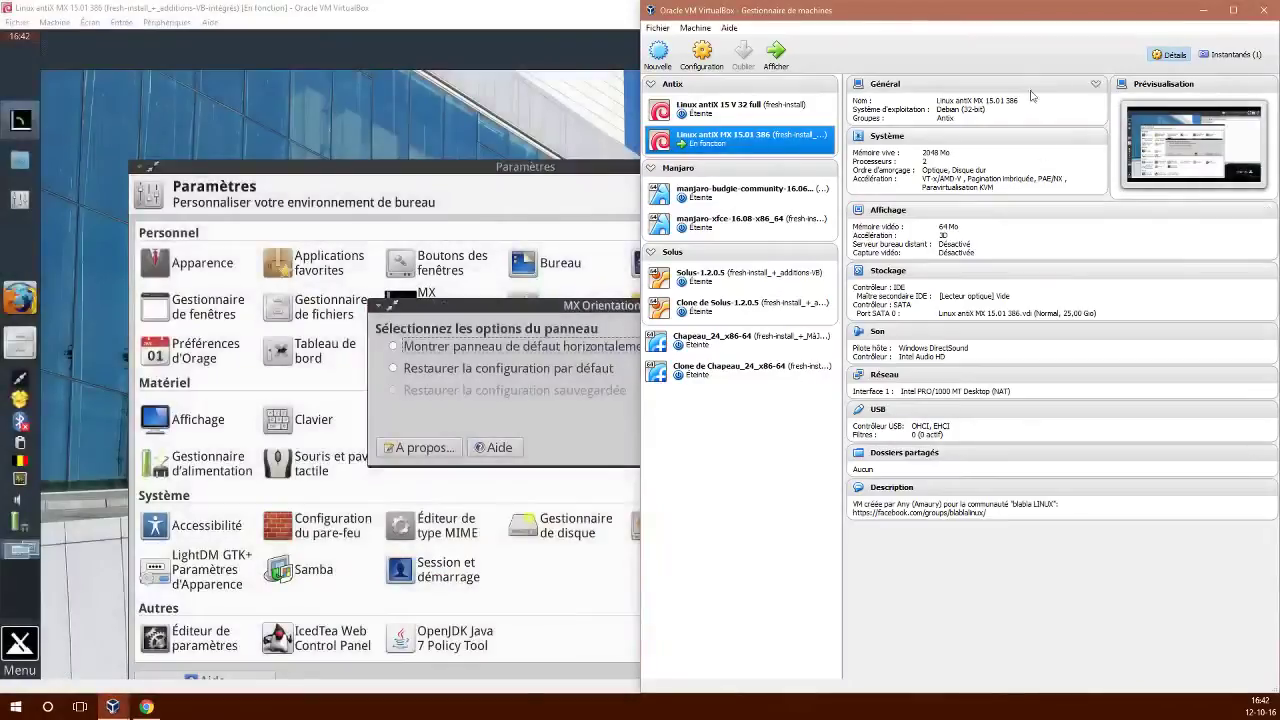
pyautogui.click(1232, 54)
pyautogui.click(853, 86)
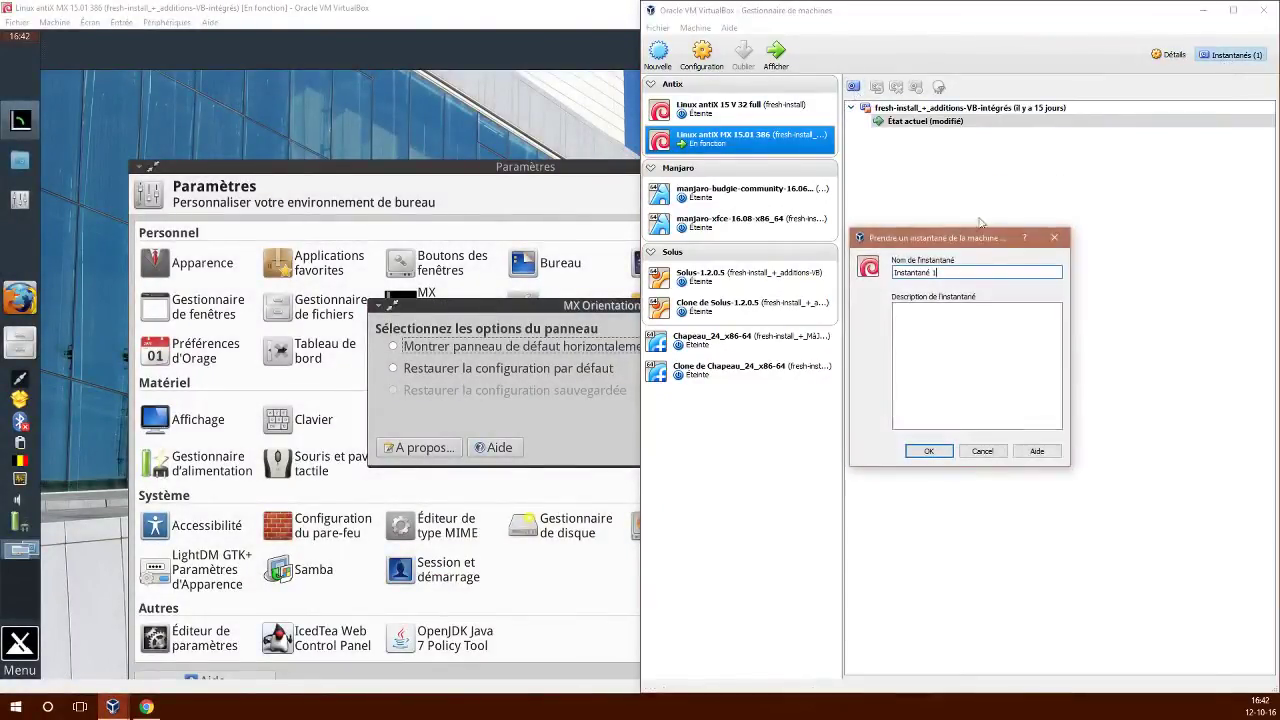
pyautogui.tripleClick(985, 270)
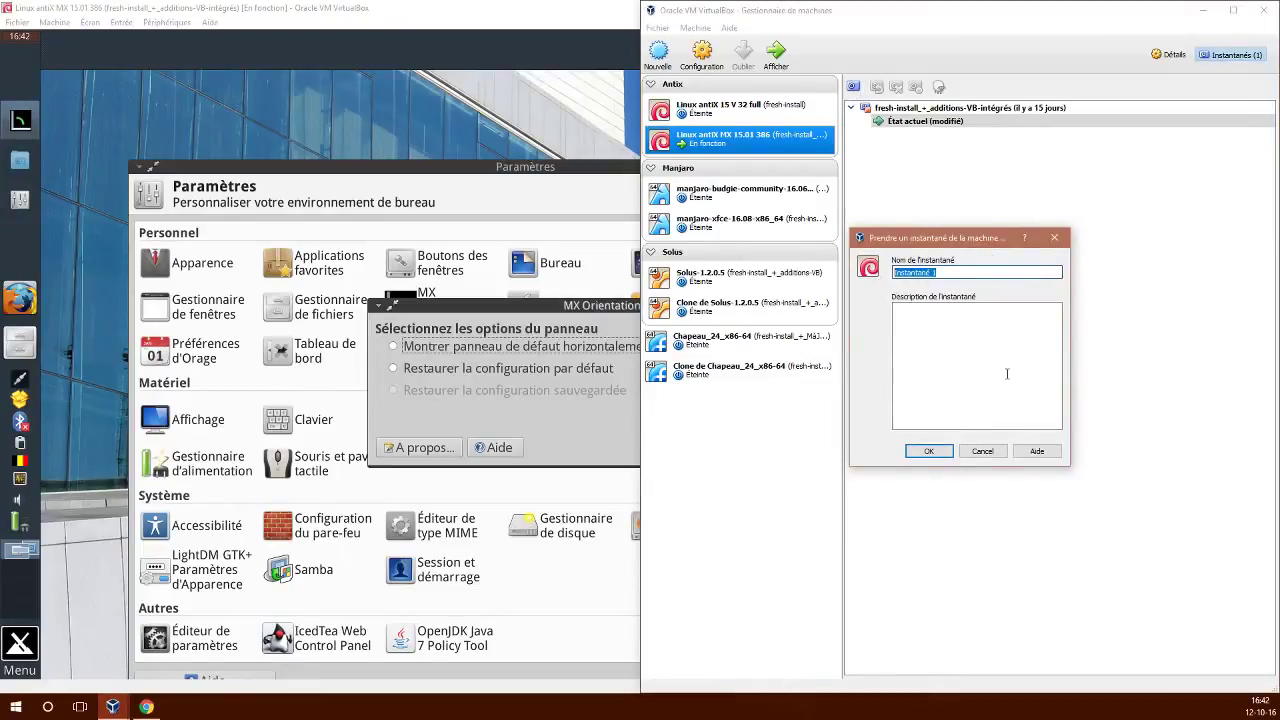
pyautogui.write('pas-de-bête')
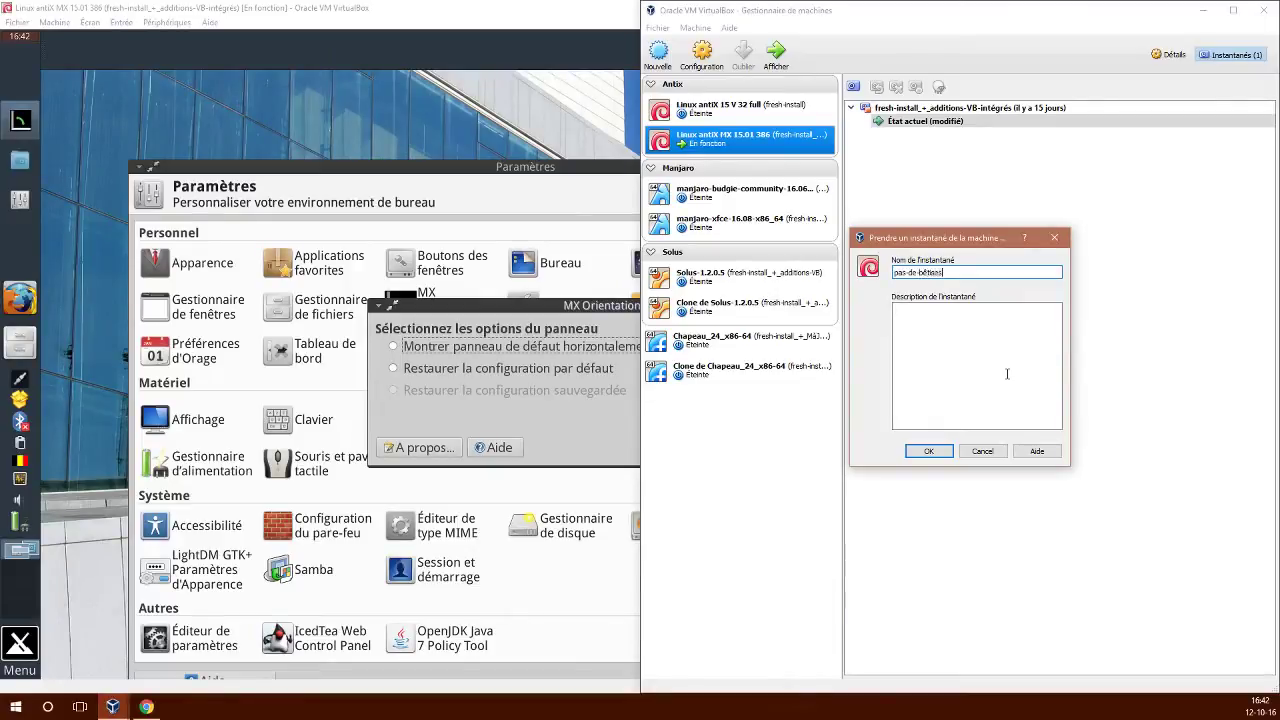
pyautogui.press('Return')
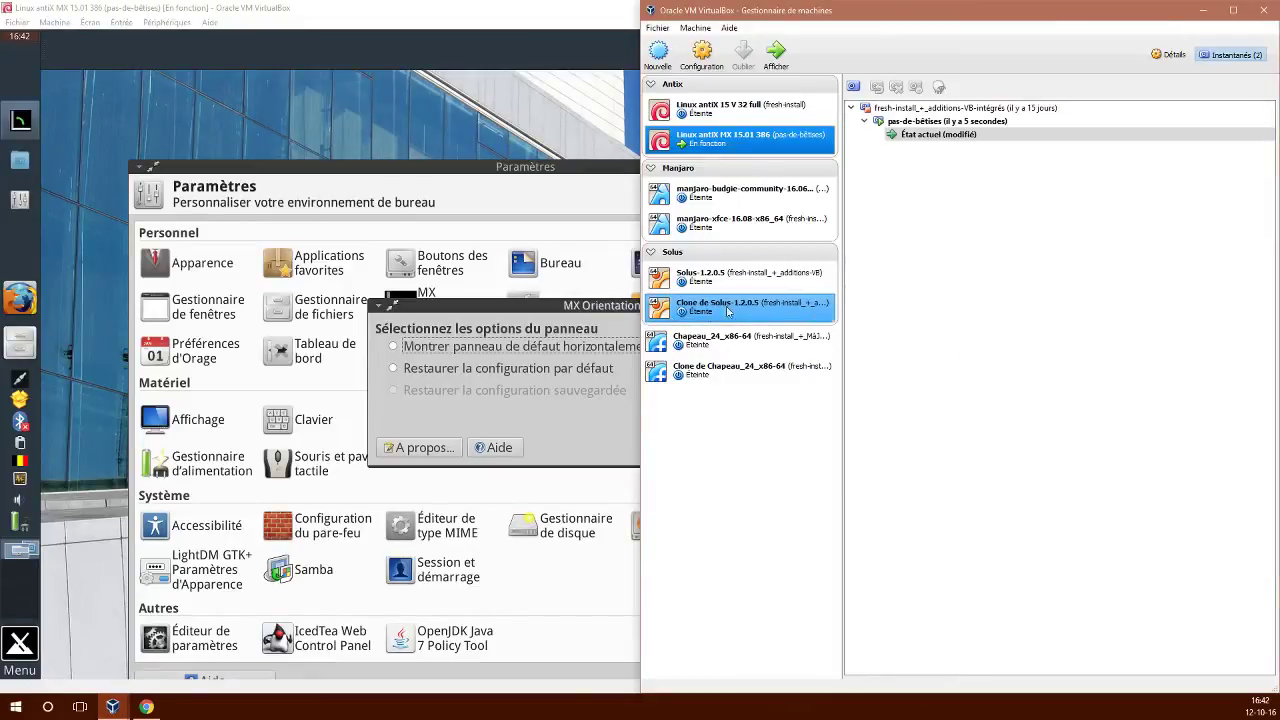
pyautogui.click(583, 313)
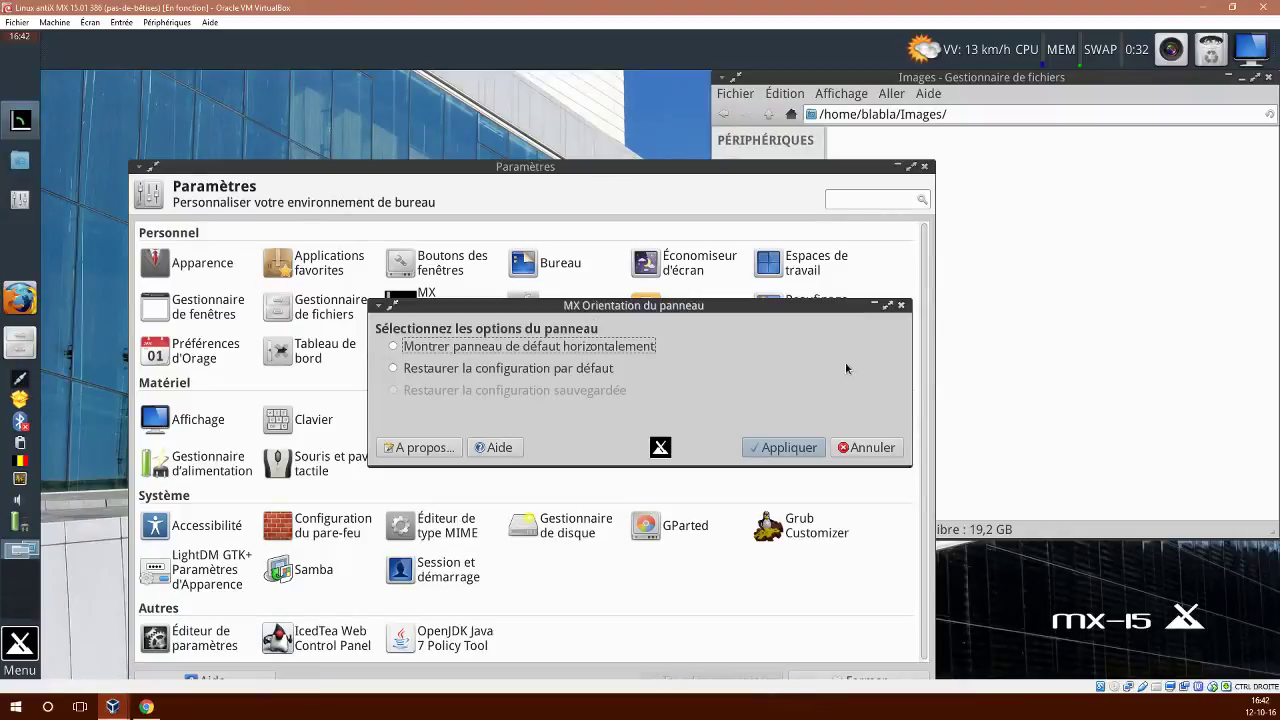
# Put the VM back into full-screen and restart the crashed HotCorner plugin.
pyautogui.hotkey('ctrl', 'f')
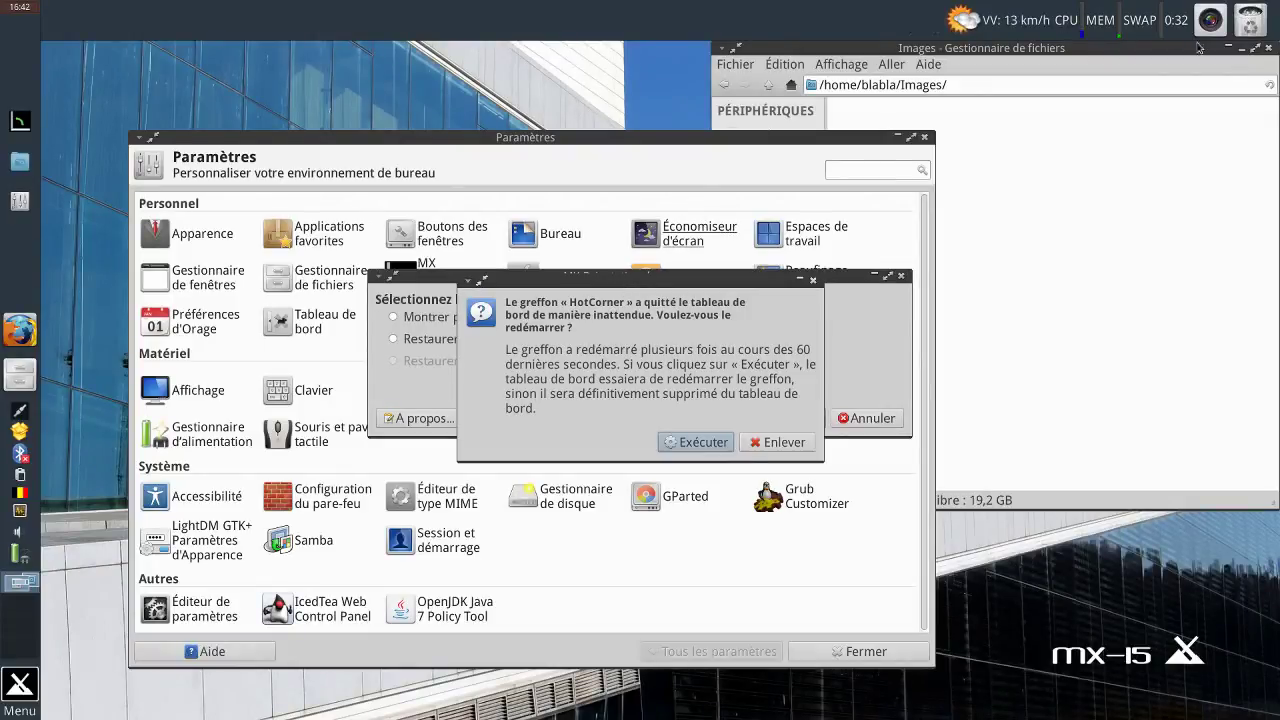
pyautogui.click(704, 443)
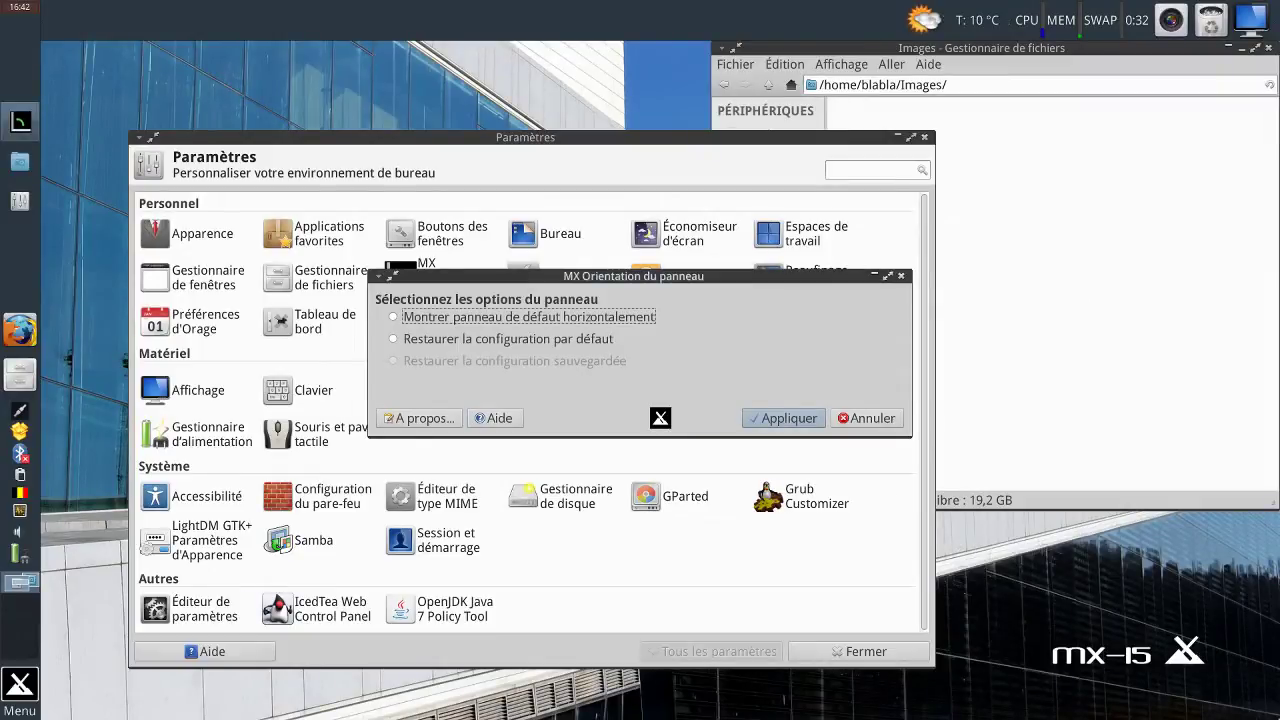
pyautogui.click(1125, 600)
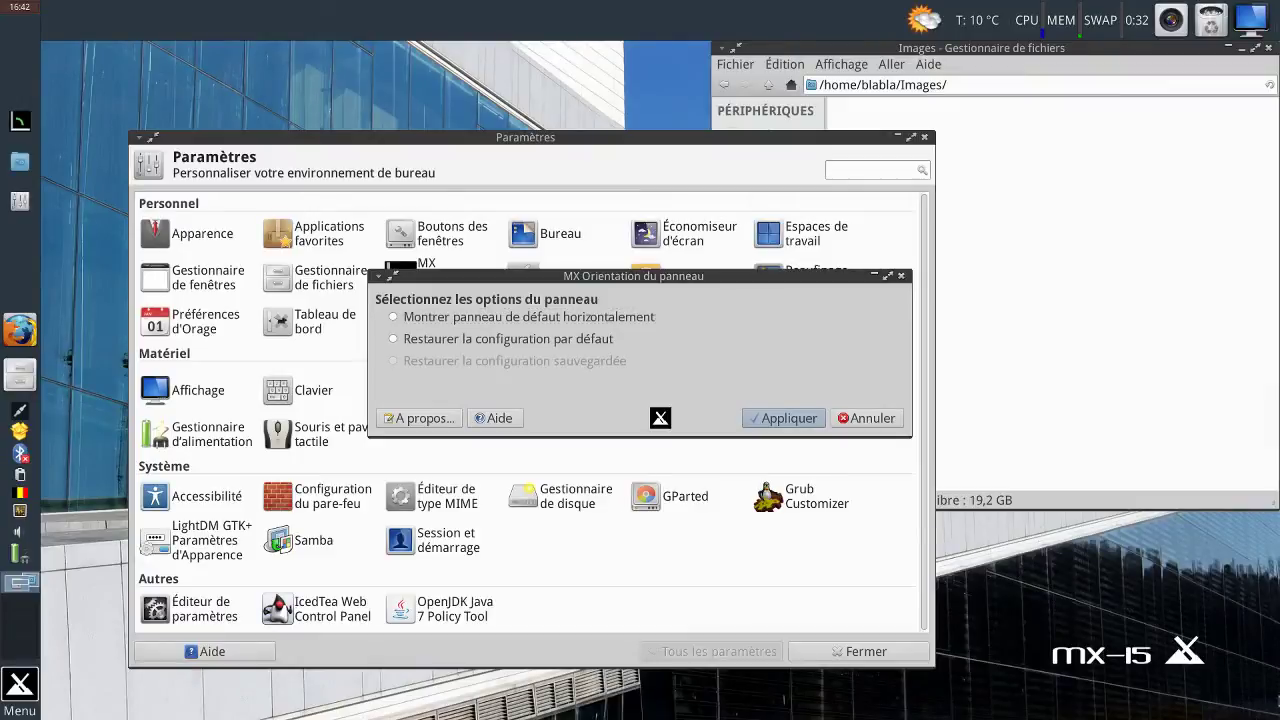
# Check the HotCorner plugin's properties and close them.
pyautogui.rightClick(1256, 24)
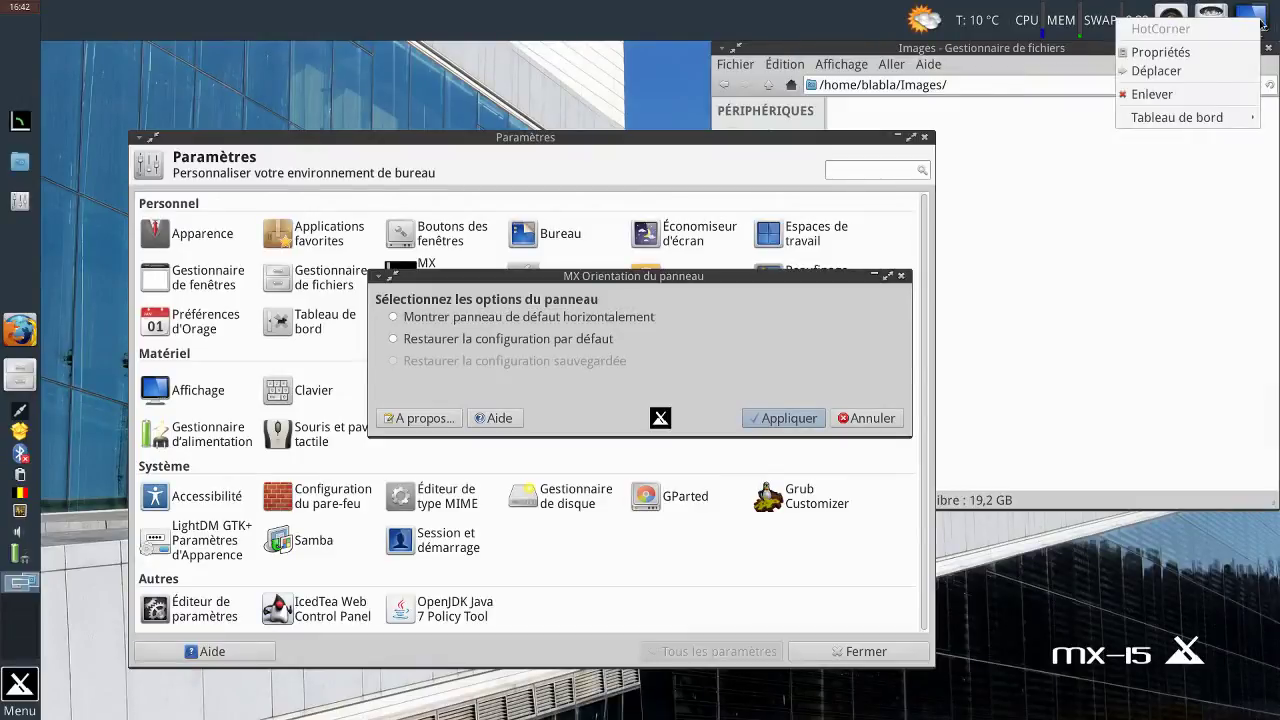
pyautogui.click(1199, 54)
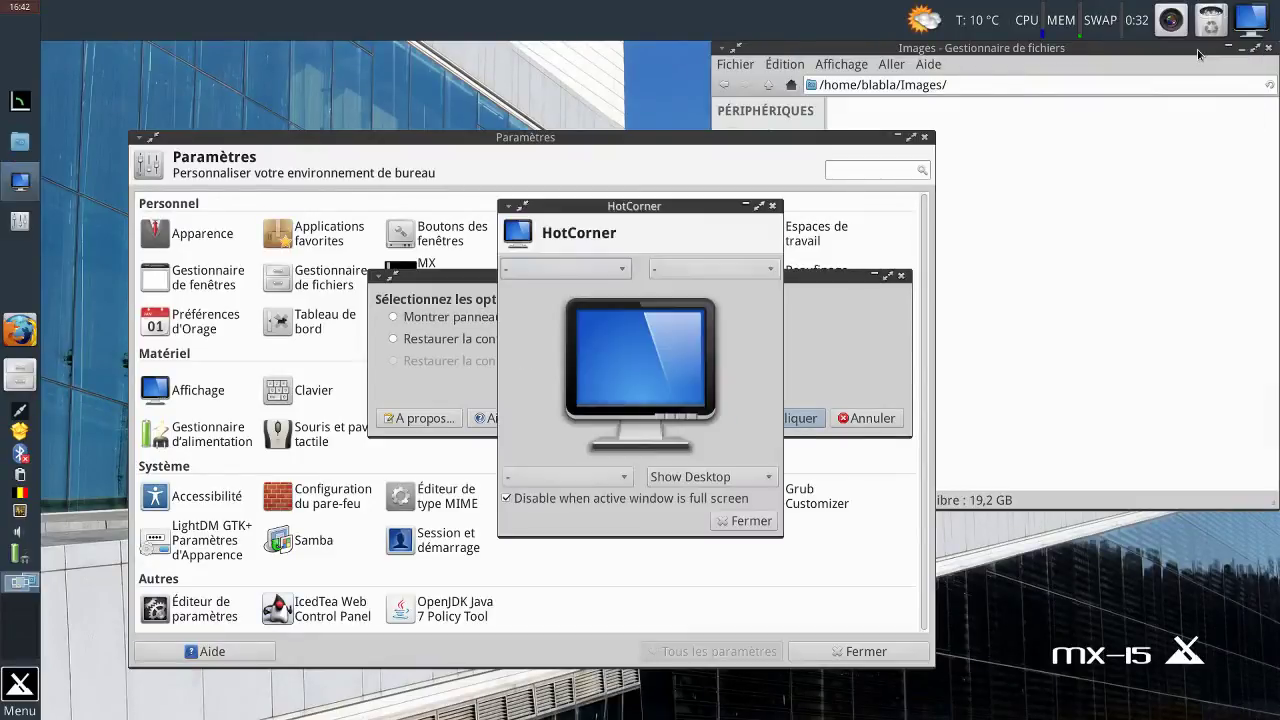
pyautogui.click(743, 521)
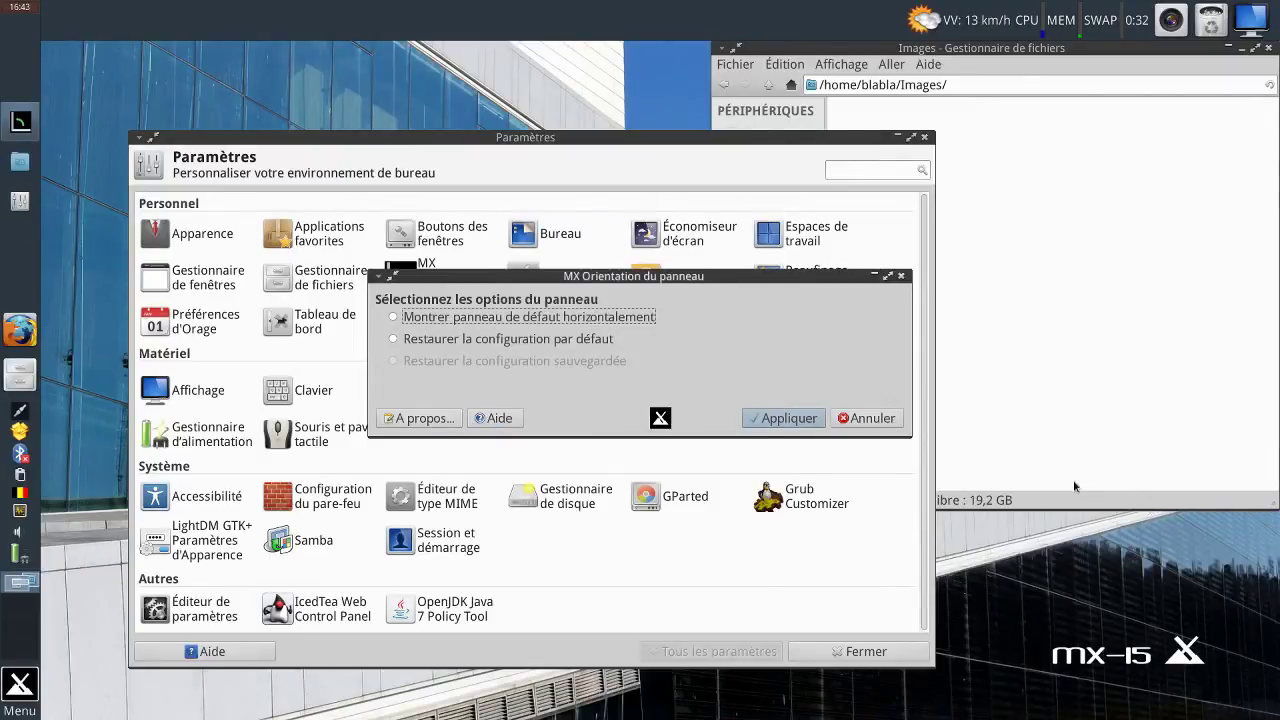
# Apply the horizontal default panel layout, quit the task manager, and relaunch MX Orientation du panneau.
pyautogui.click(760, 418)
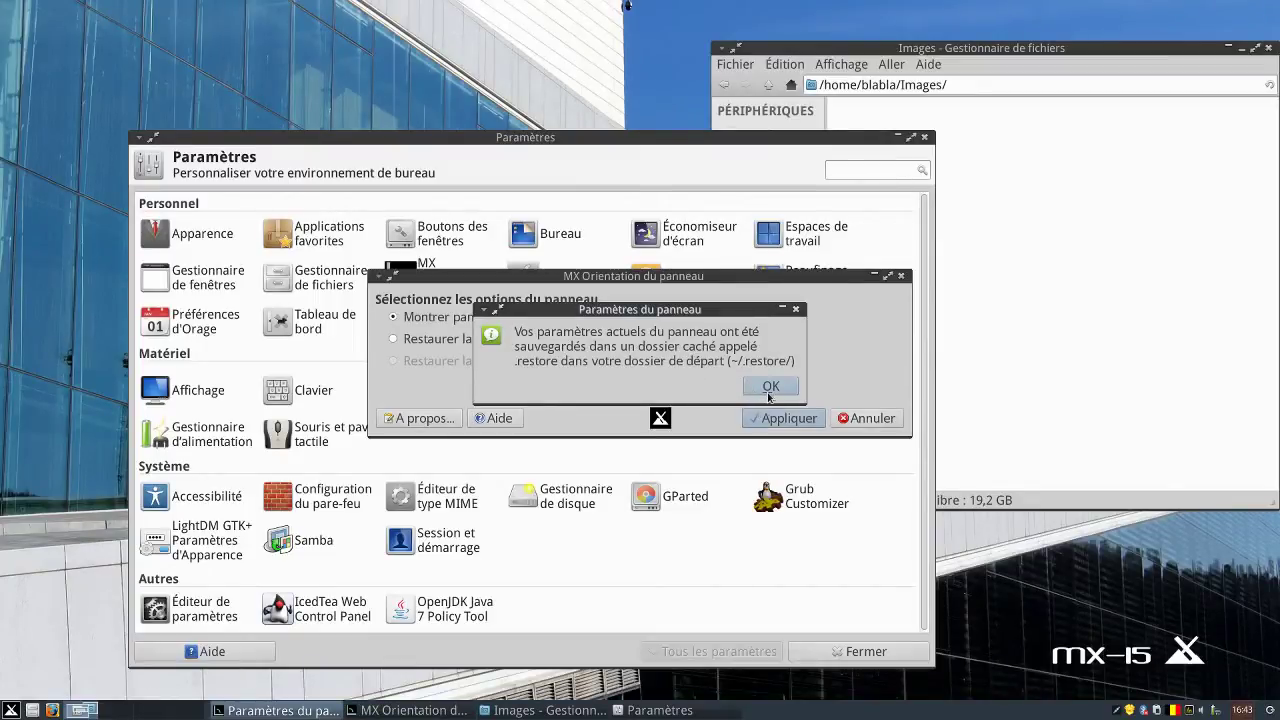
pyautogui.click(770, 387)
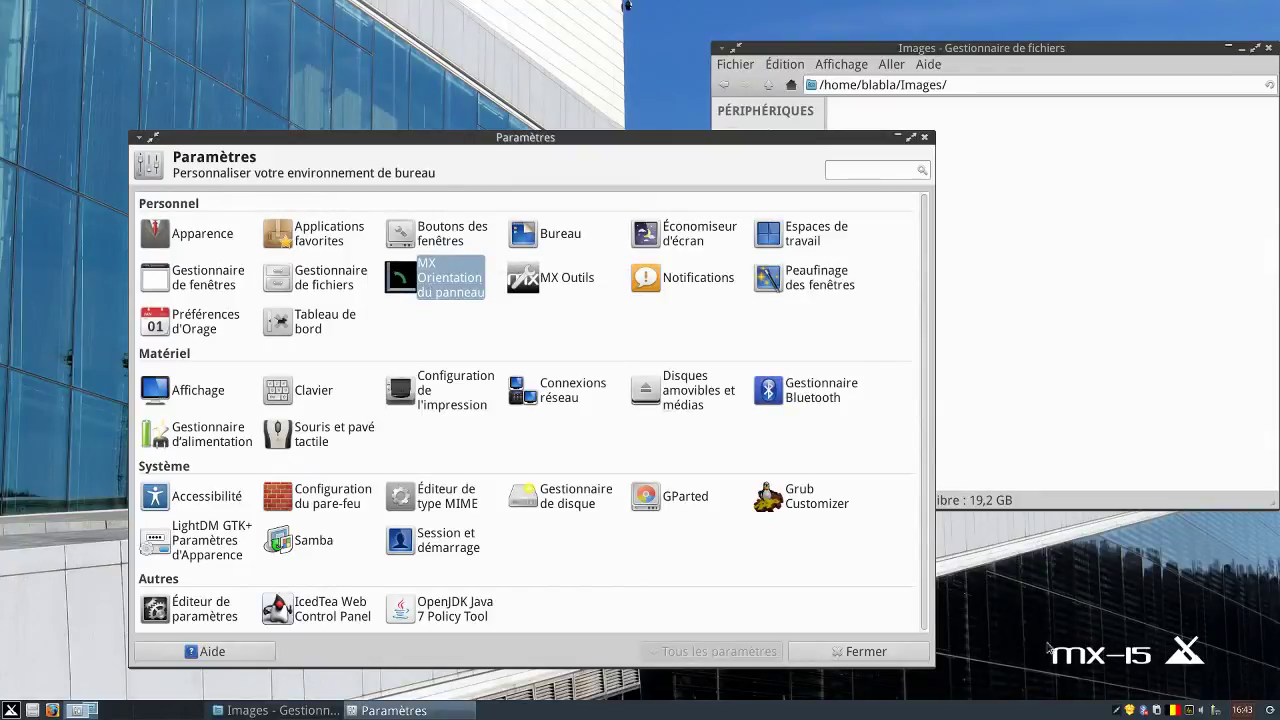
pyautogui.click(1190, 711)
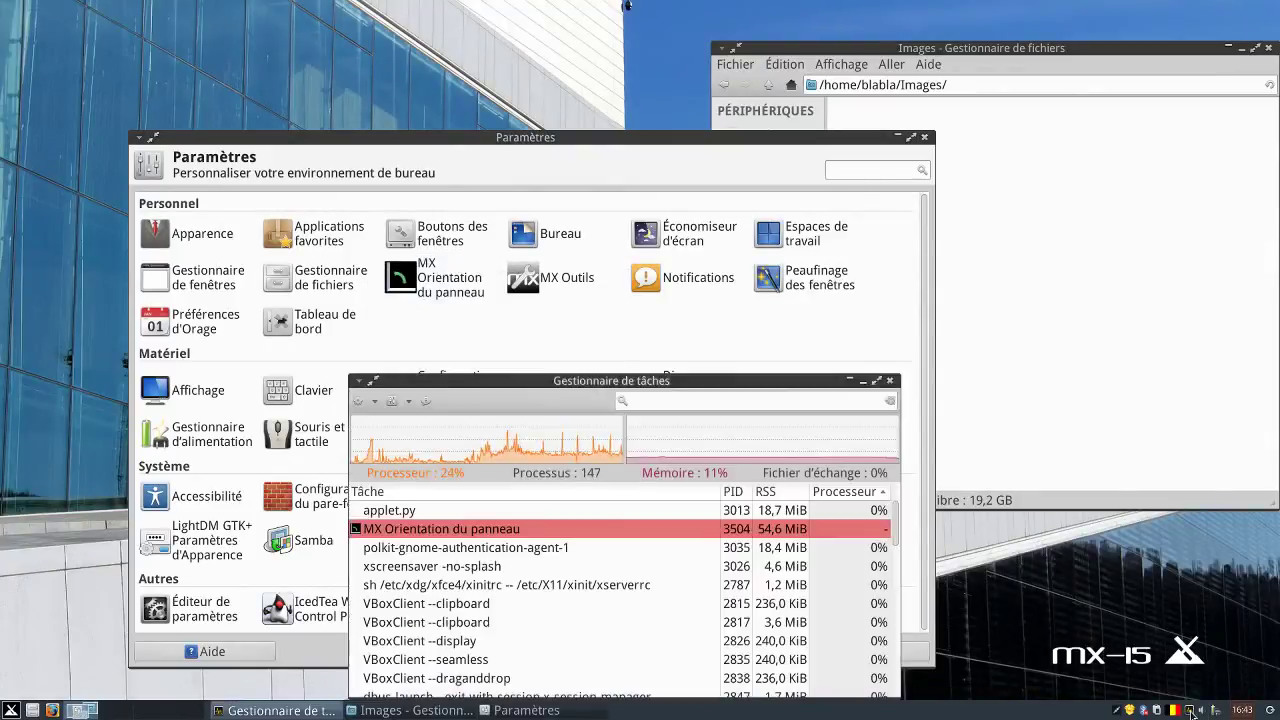
pyautogui.rightClick(1191, 710)
pyautogui.click(1199, 699)
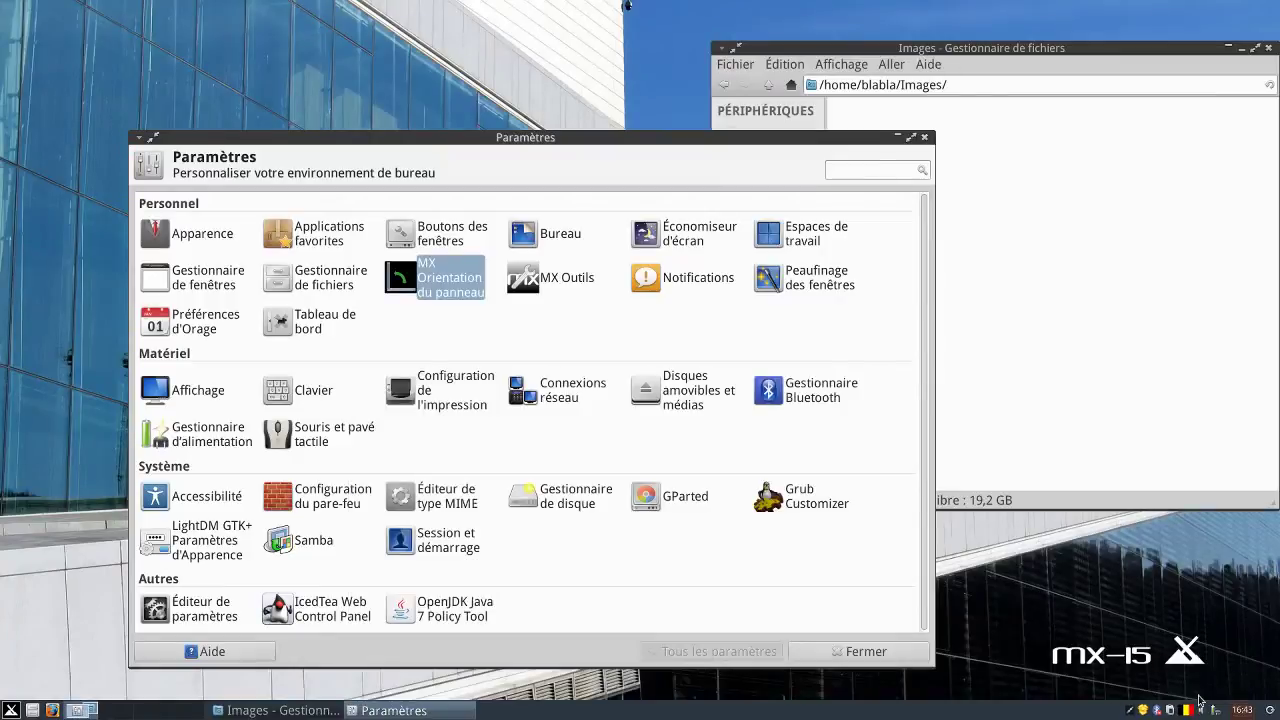
pyautogui.click(450, 290)
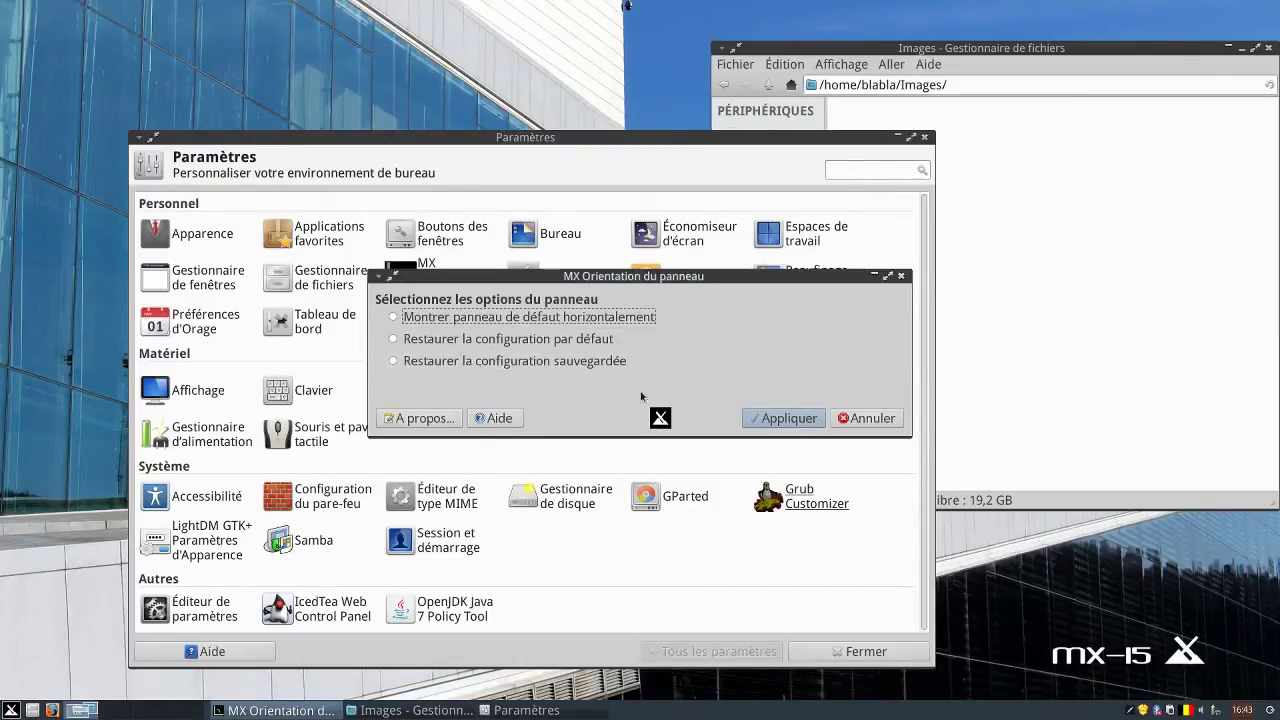
# Restore the saved panel configuration, then apply the default panel configuration instead.
pyautogui.click(485, 366)
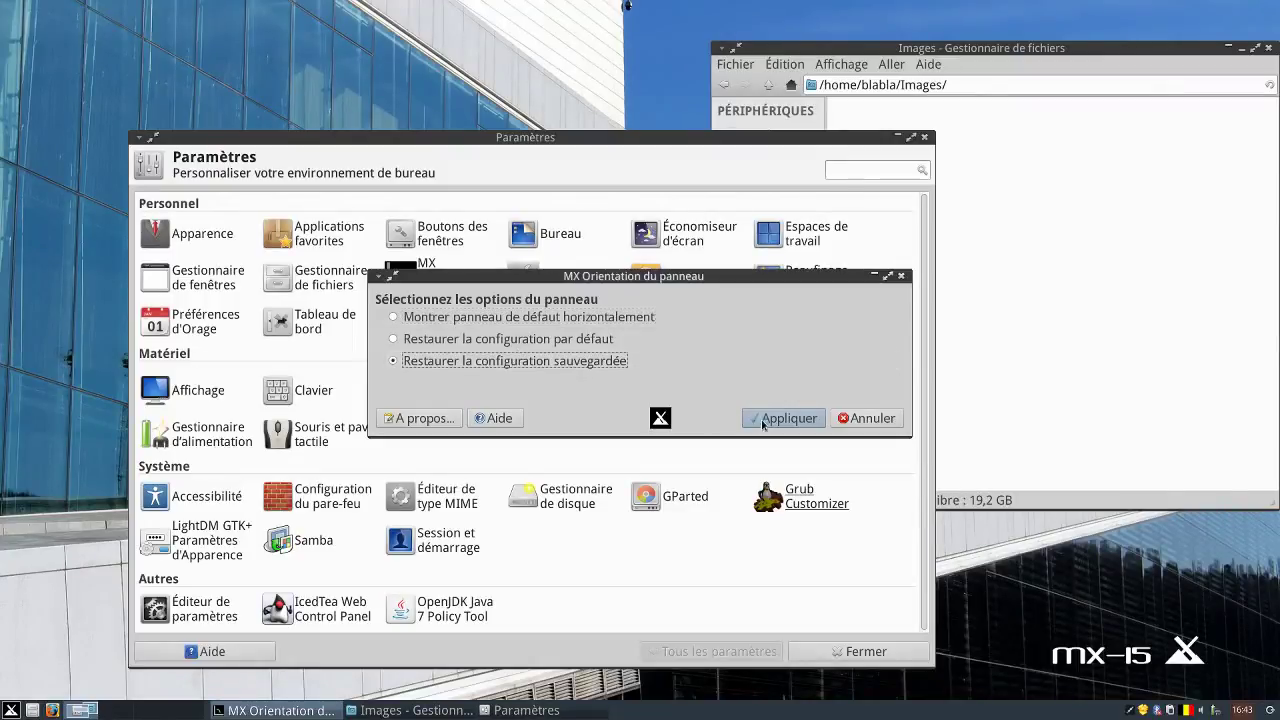
pyautogui.click(762, 421)
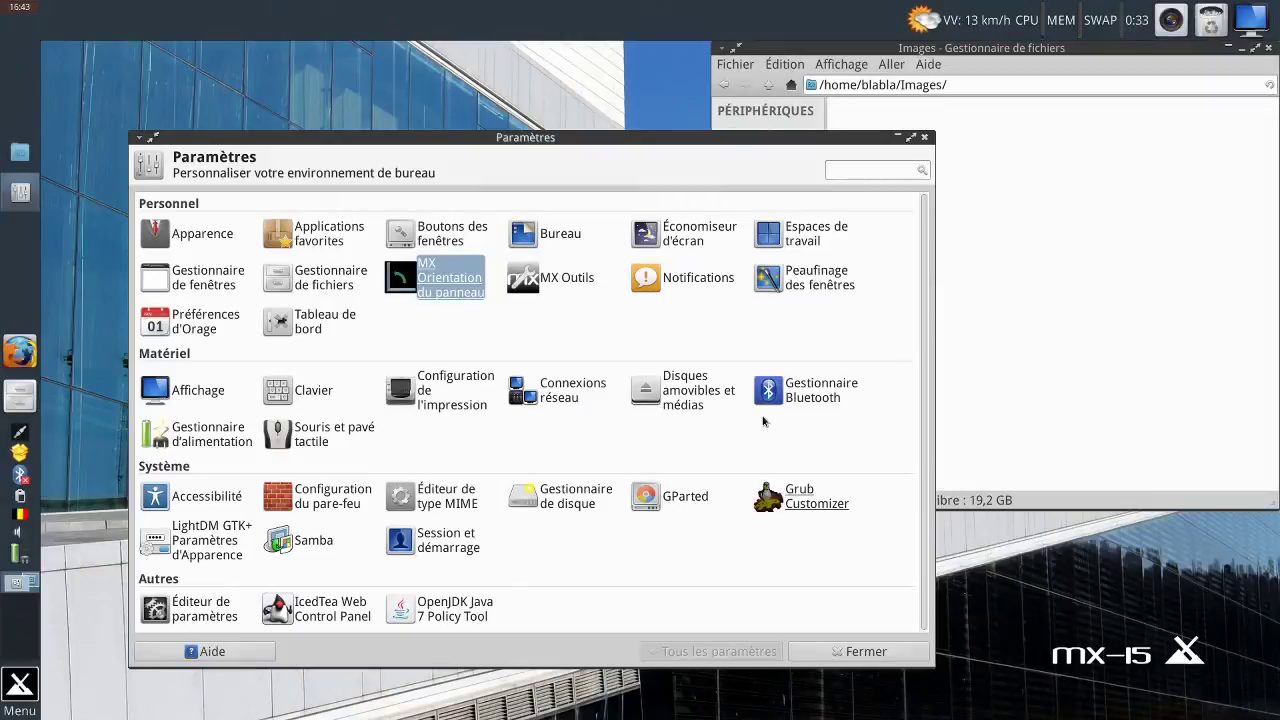
pyautogui.click(444, 285)
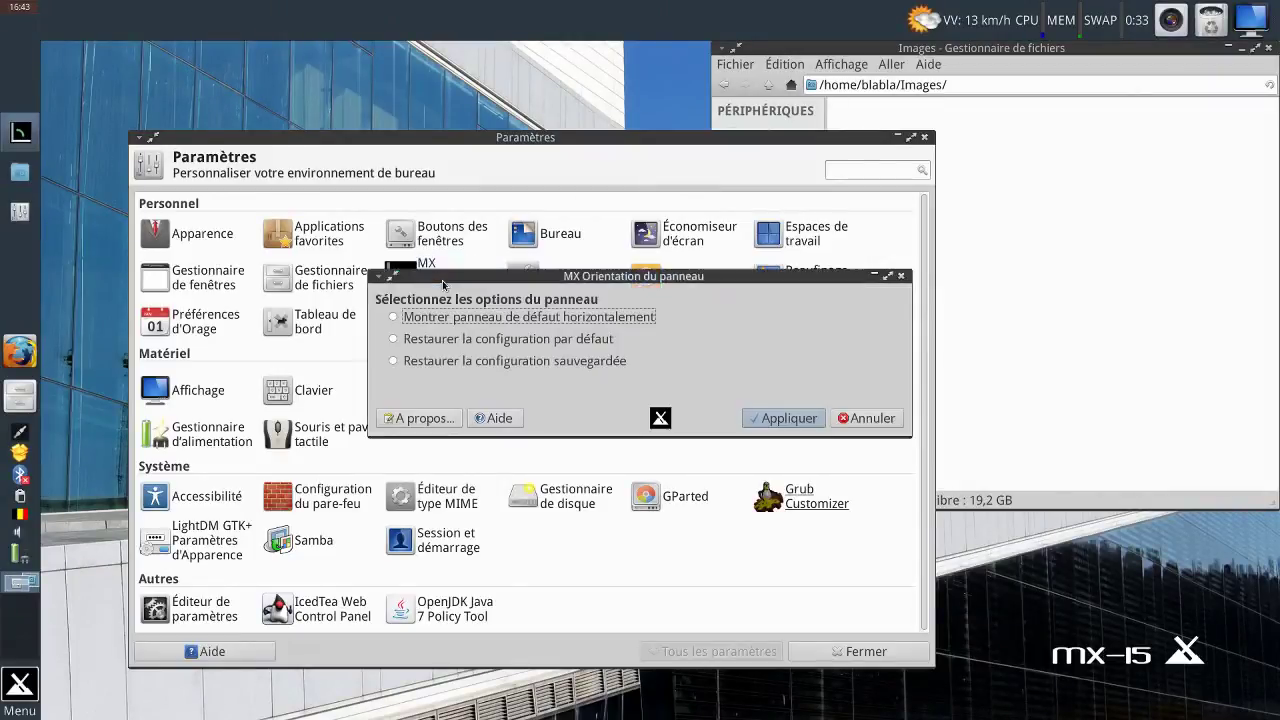
pyautogui.click(446, 342)
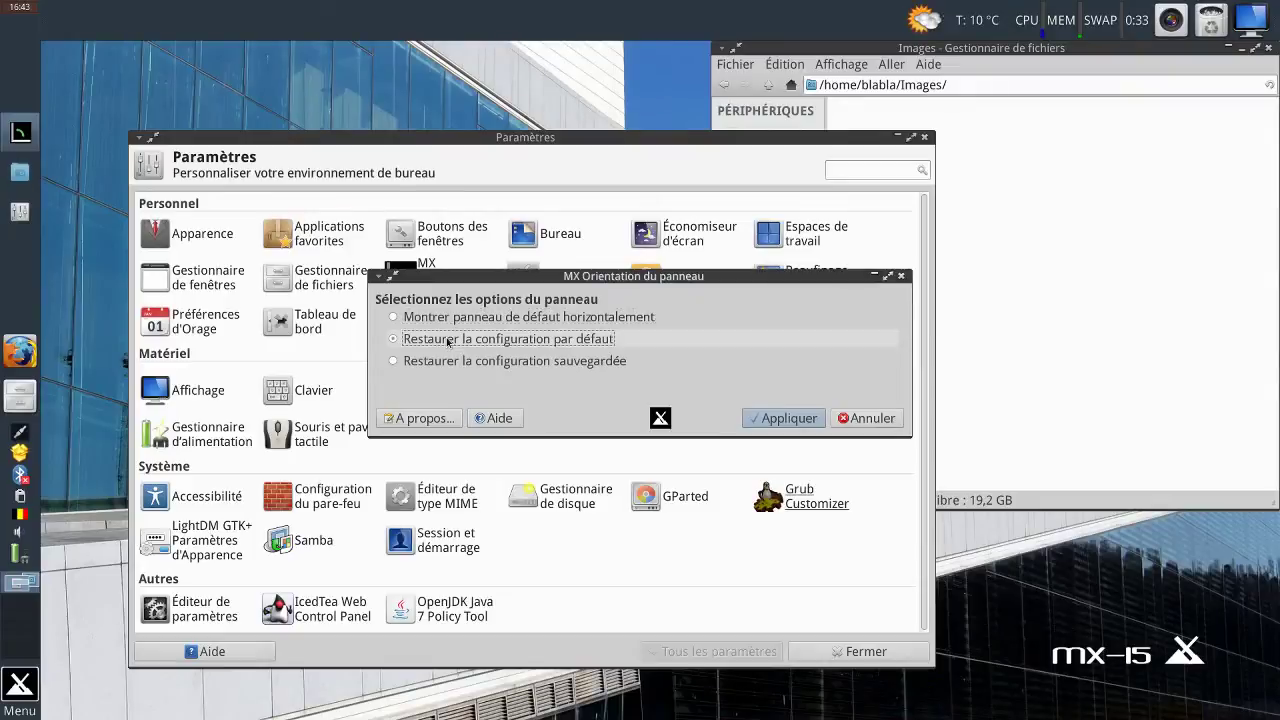
pyautogui.click(768, 422)
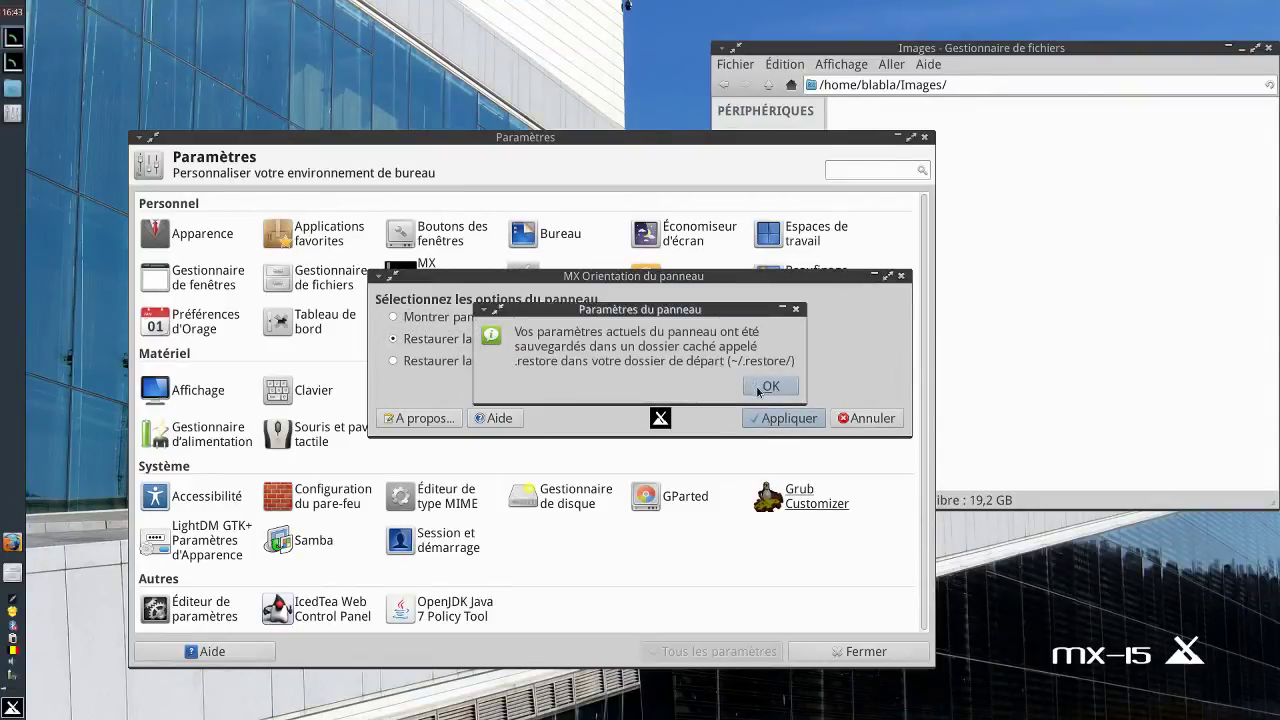
pyautogui.click(760, 388)
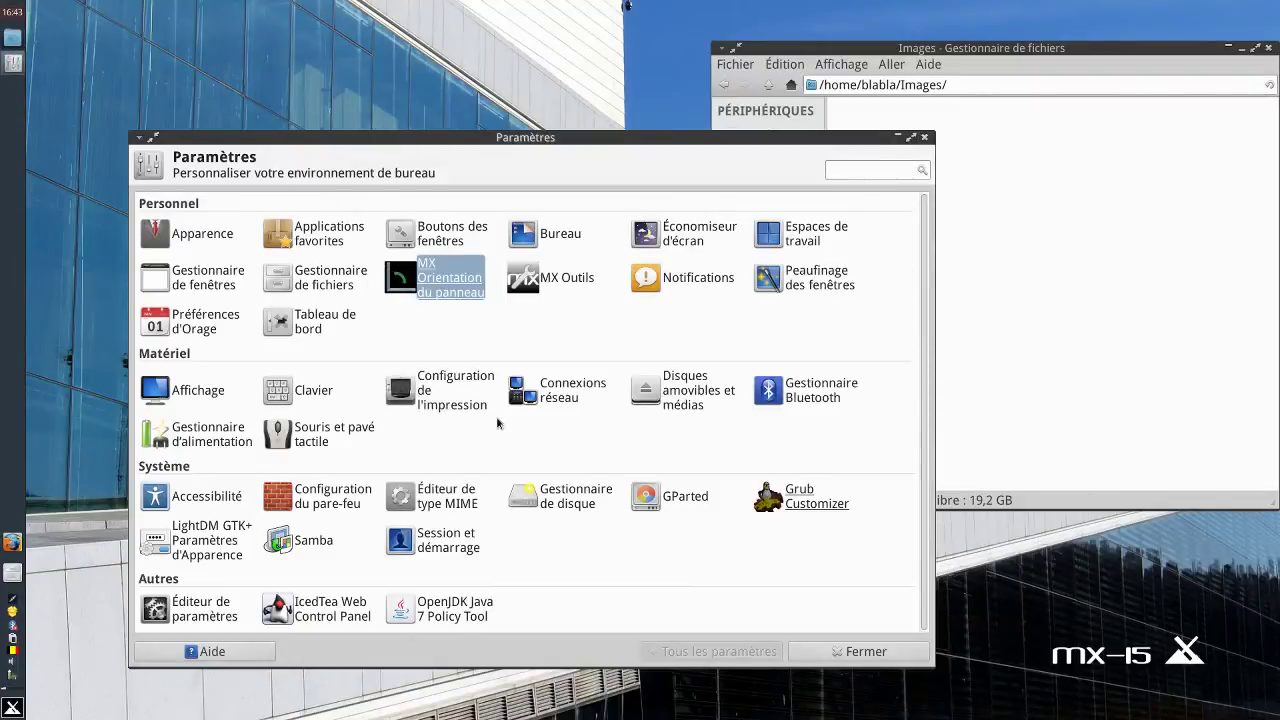
# Restore the saved panel configuration once more.
pyautogui.click(460, 300)
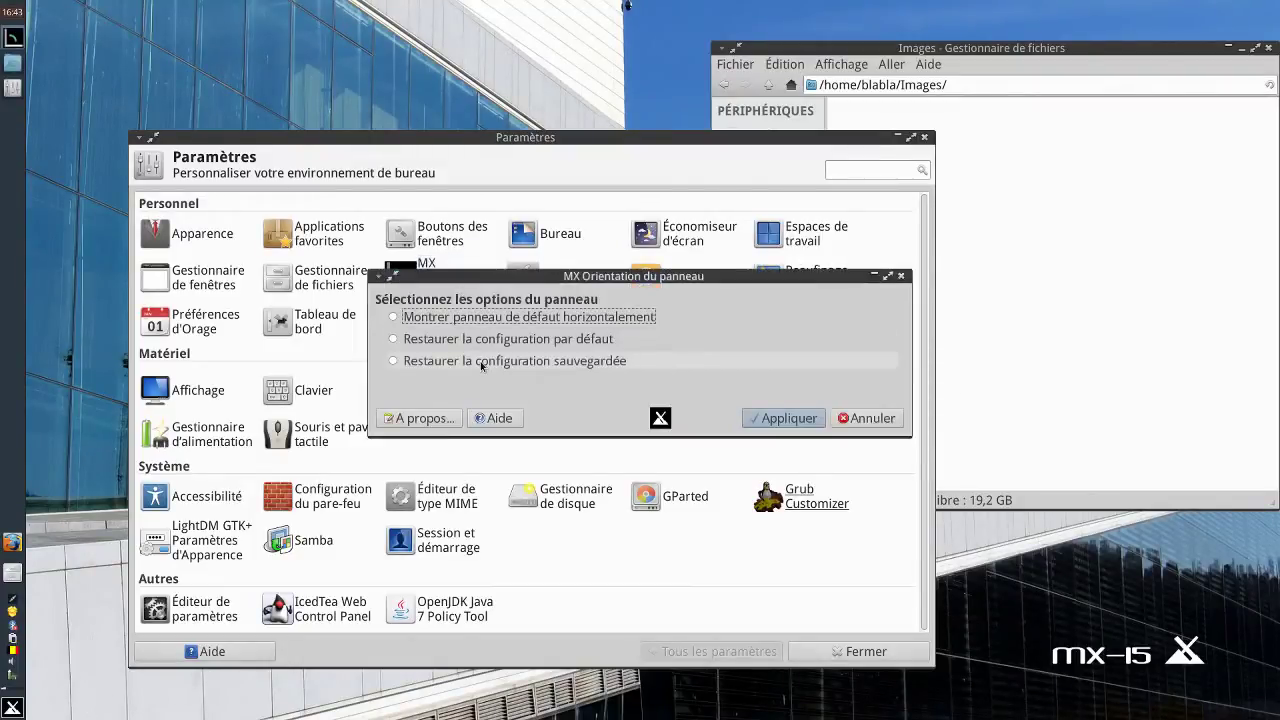
pyautogui.click(481, 363)
pyautogui.click(806, 417)
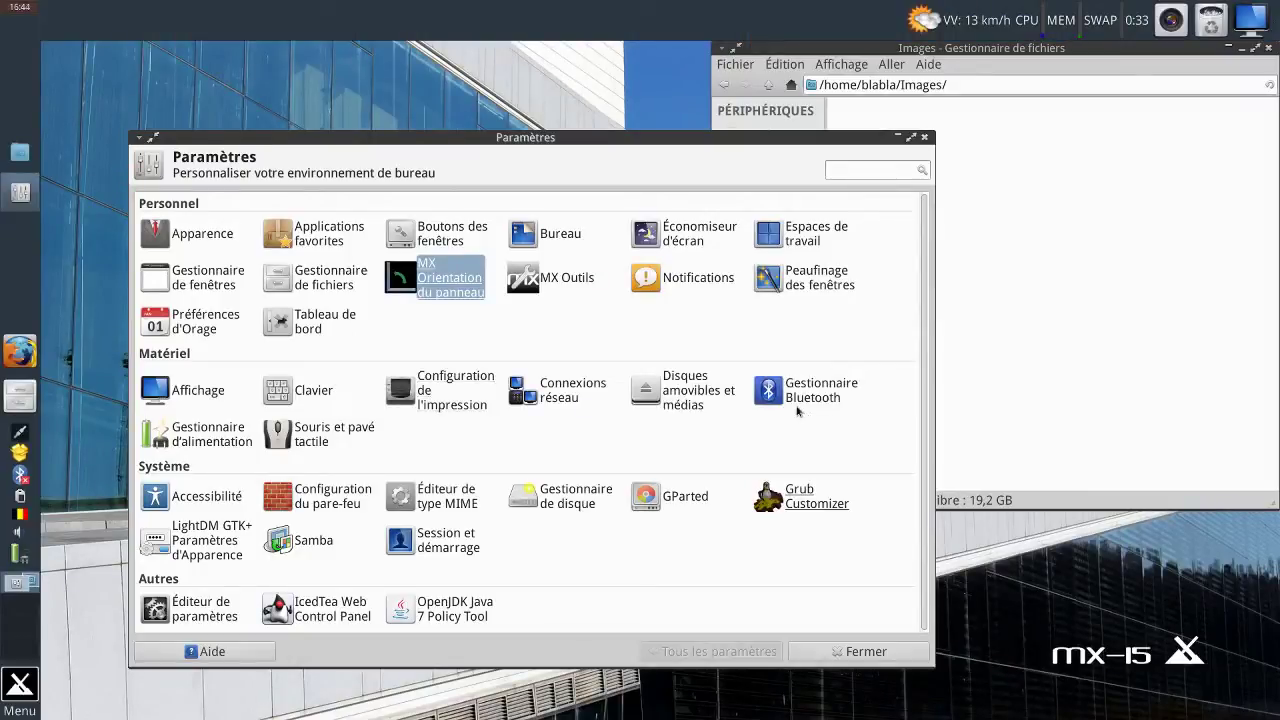
# Apply the horizontal default layout, then restore the saved vertical panel configuration.
pyautogui.click(450, 283)
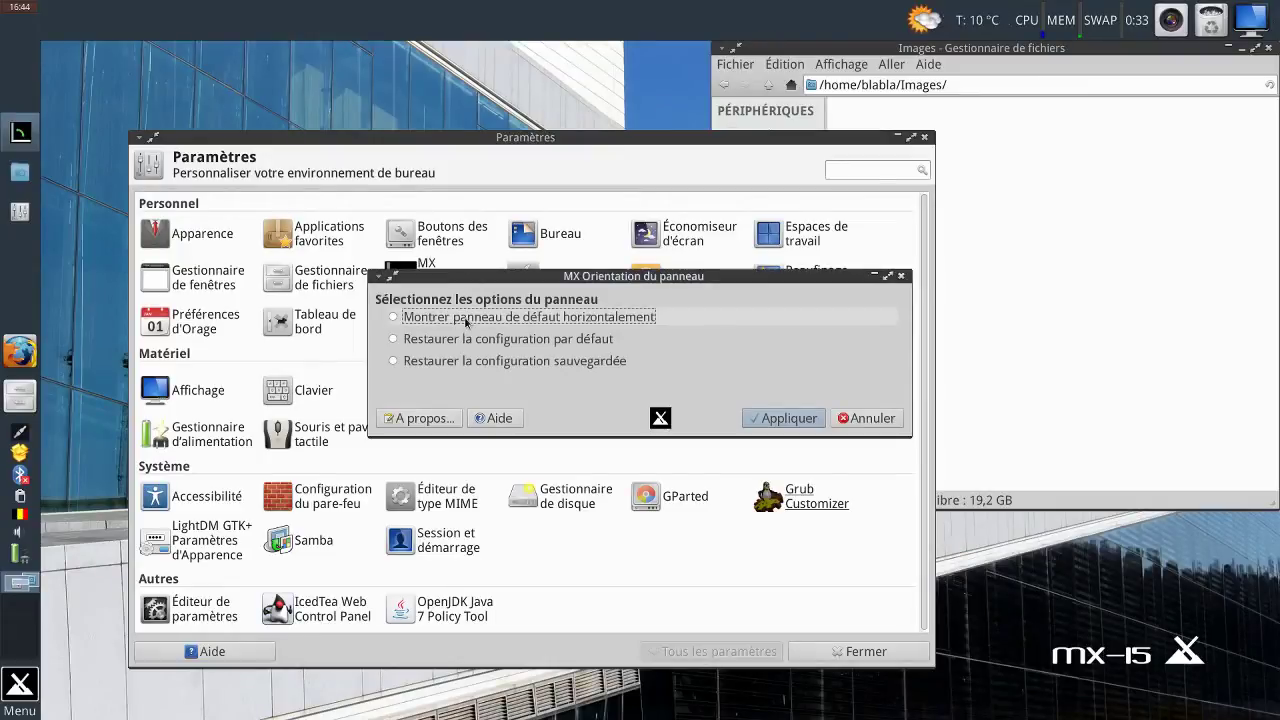
pyautogui.click(763, 420)
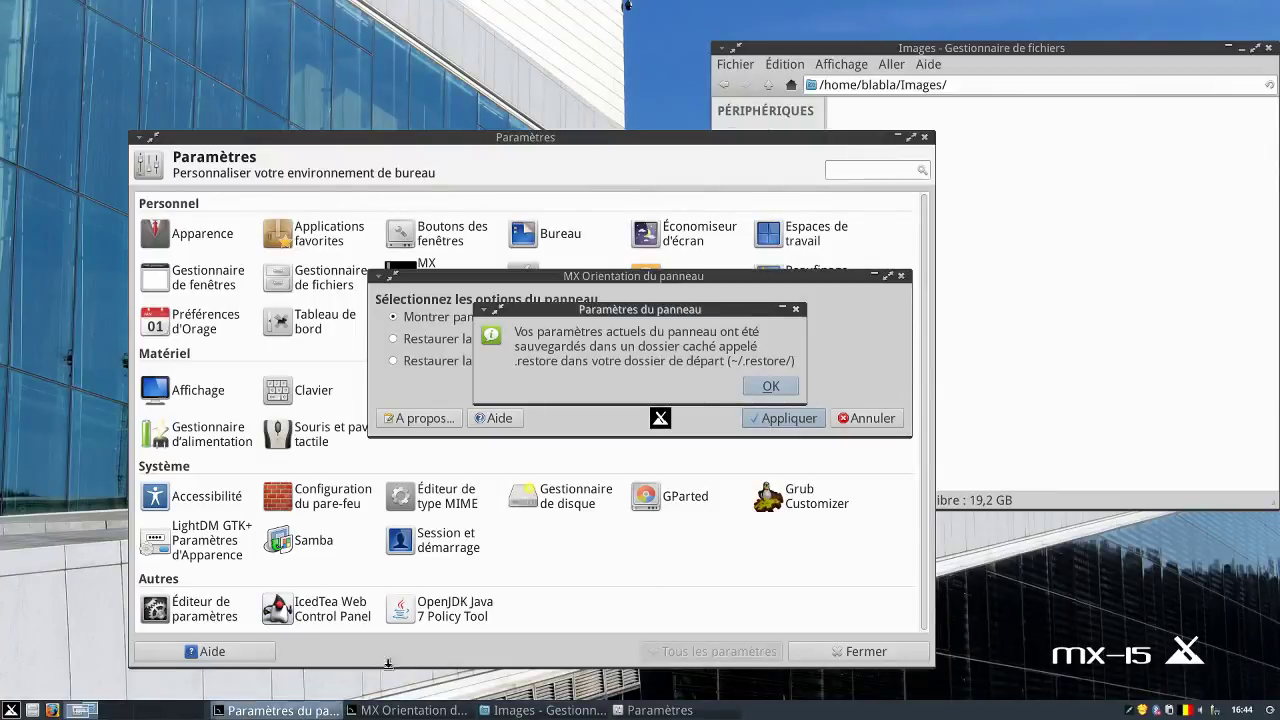
pyautogui.click(766, 386)
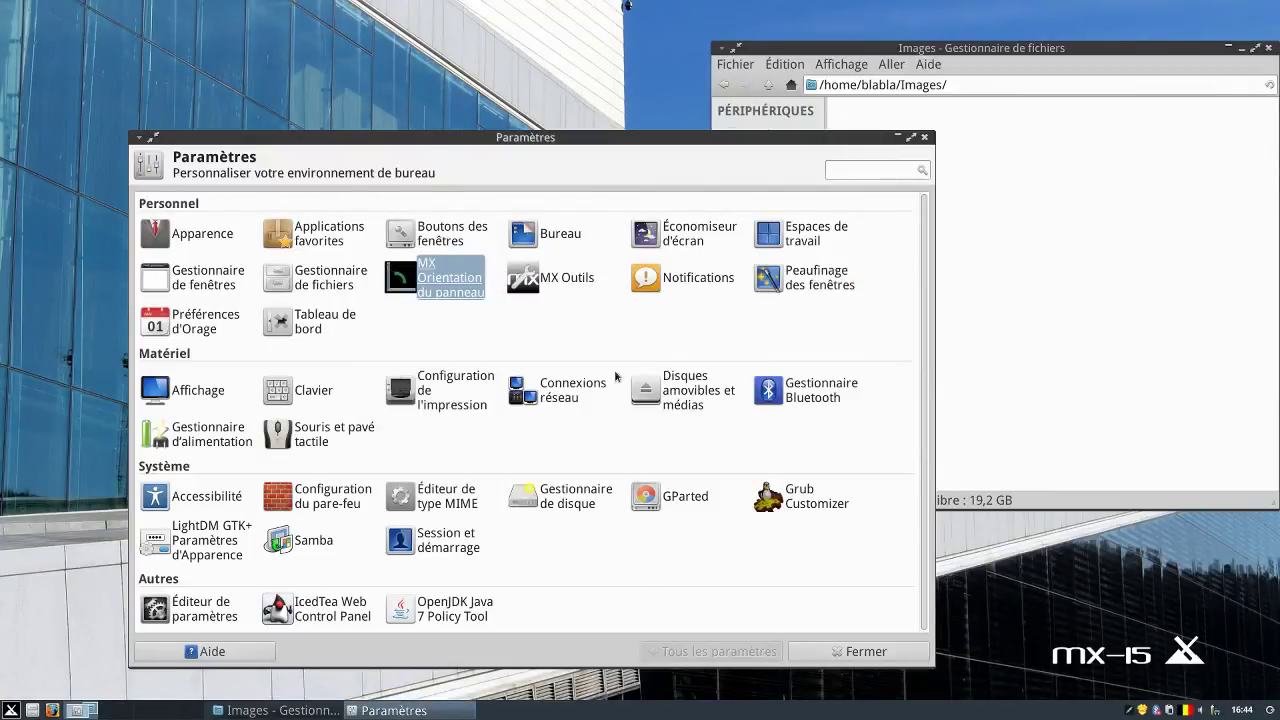
pyautogui.click(459, 296)
pyautogui.click(487, 361)
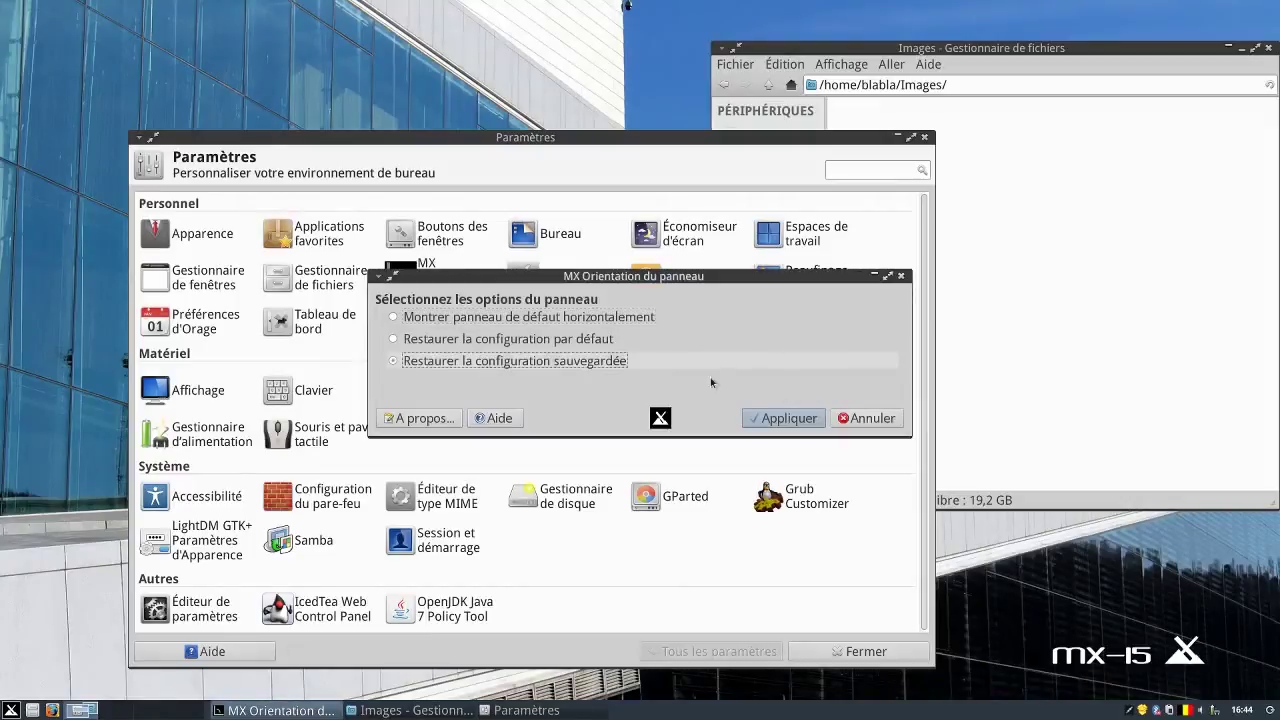
pyautogui.click(818, 420)
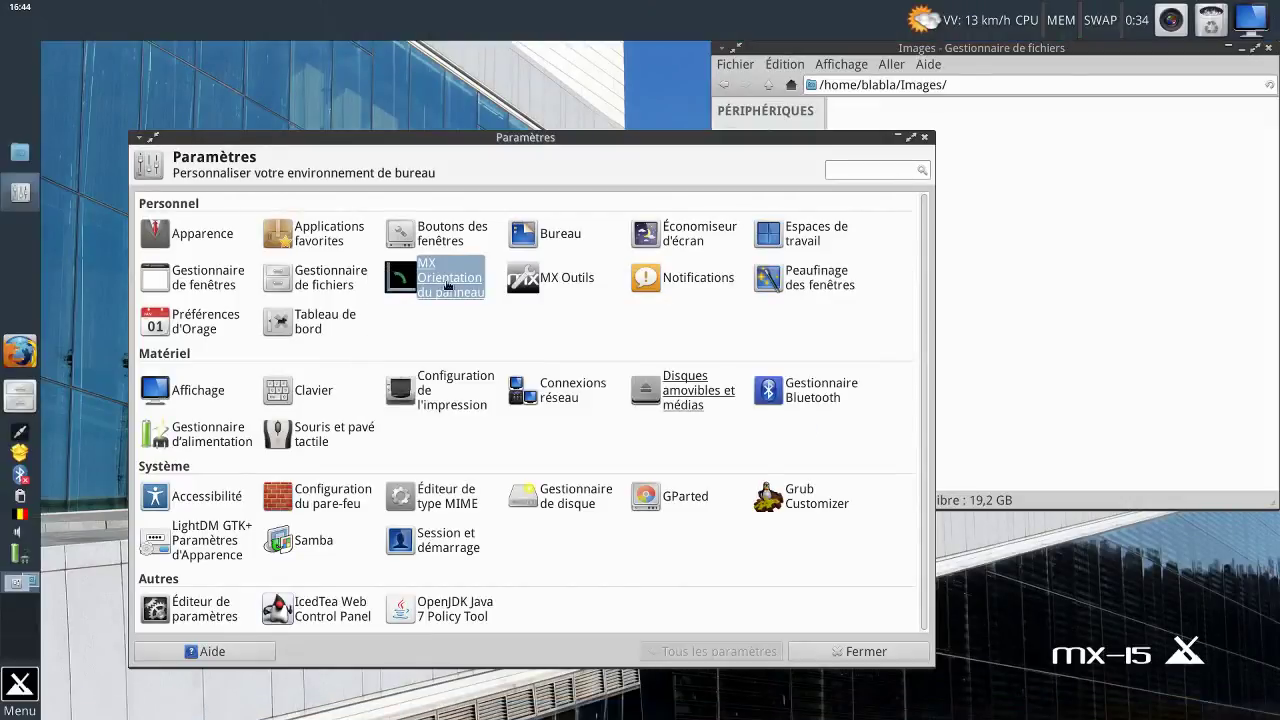
# View the panel tool's About box (version 15.12.1mx15) and exit without changes.
pyautogui.click(447, 286)
pyautogui.click(438, 415)
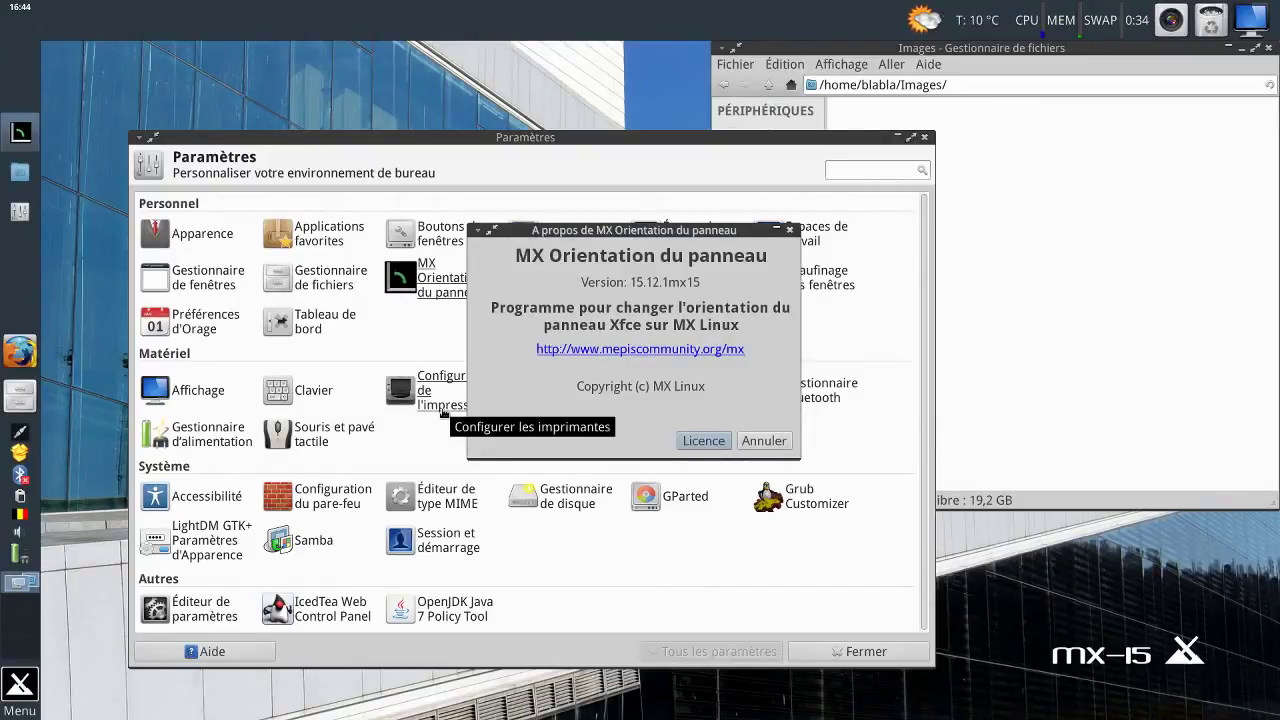
pyautogui.click(754, 442)
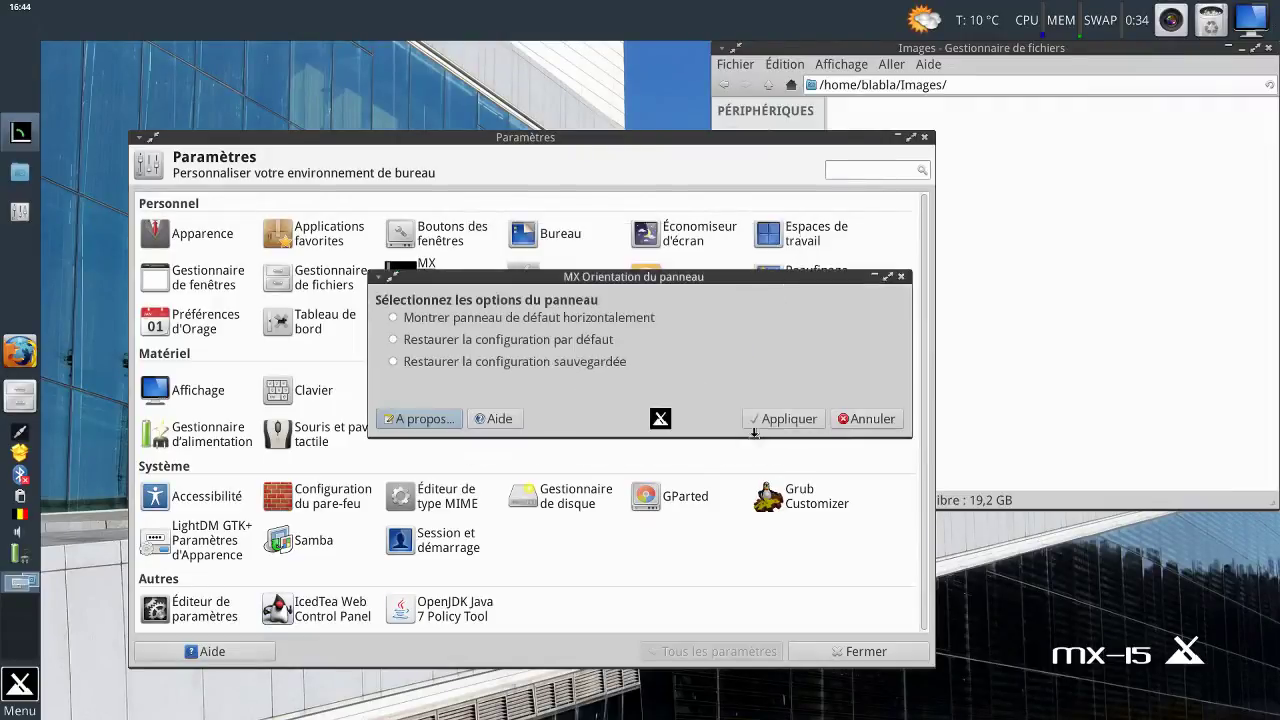
pyautogui.click(868, 421)
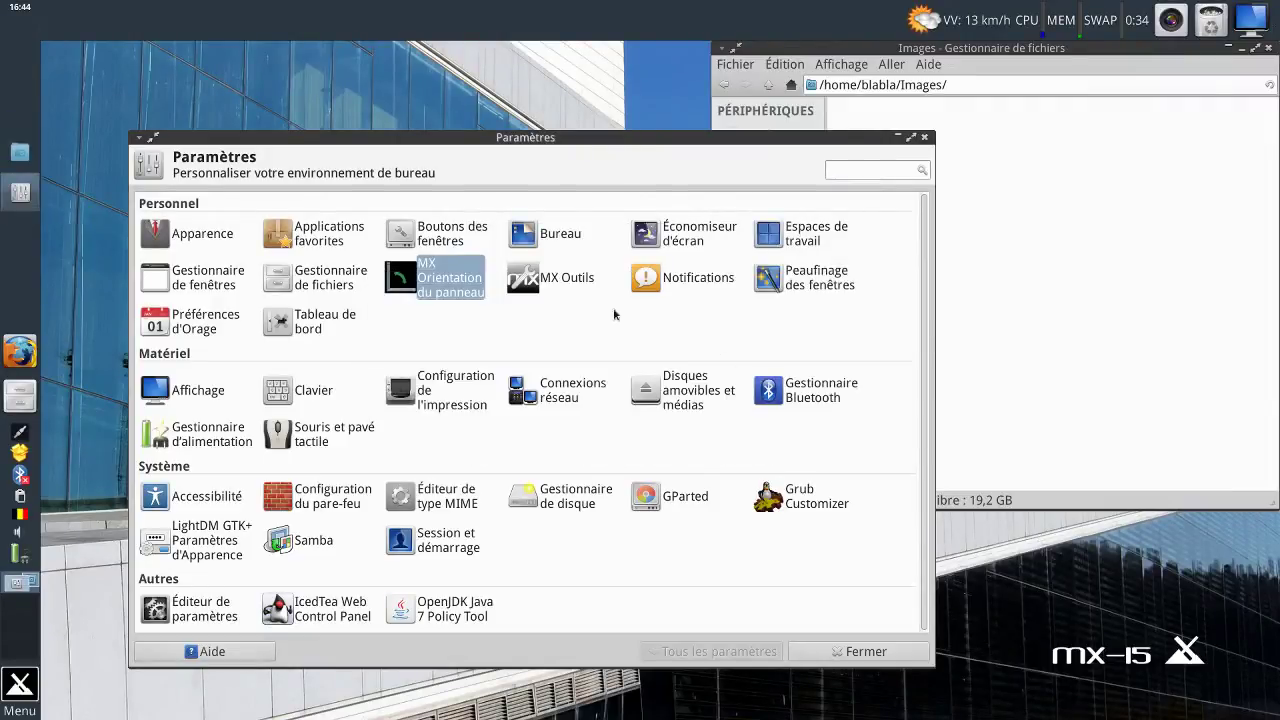
# Launch MX Outils from the Xfce Paramètres window.
pyautogui.click(577, 277)
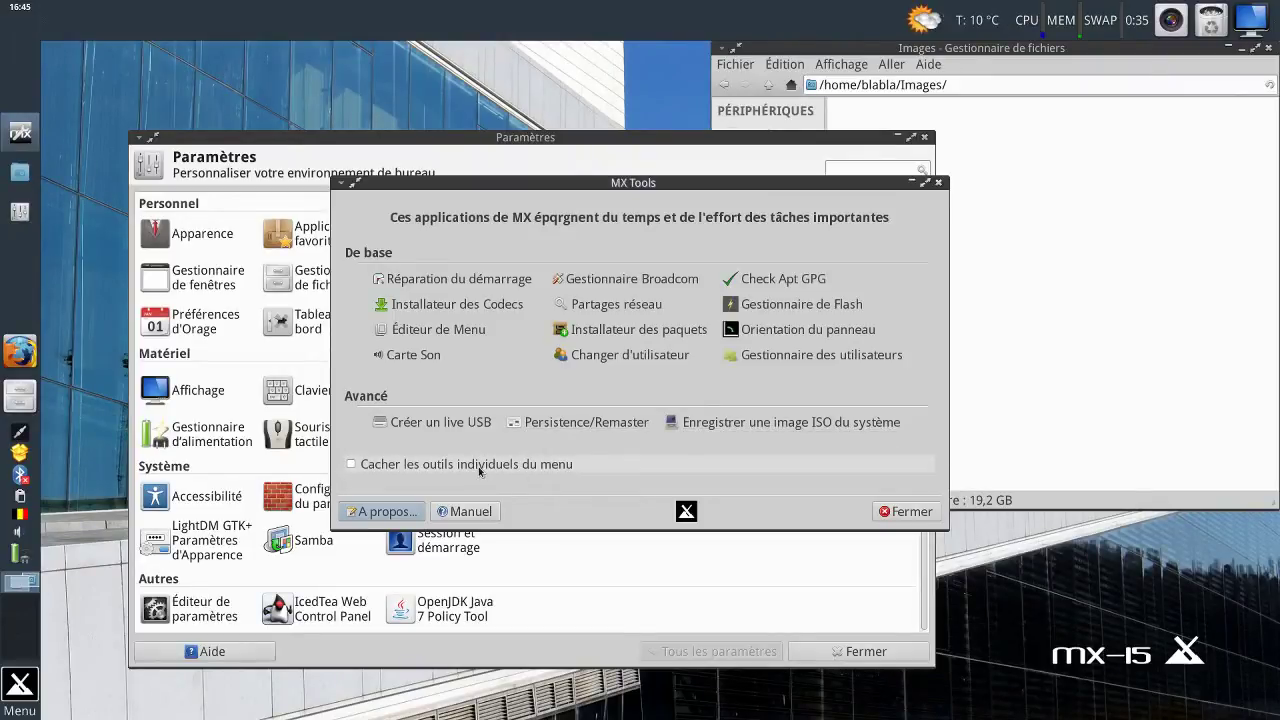
# Move MX Tools aside and close the Images file manager window.
pyautogui.moveTo(672, 182); pyautogui.dragTo(682, 242)
pyautogui.click(1267, 52)
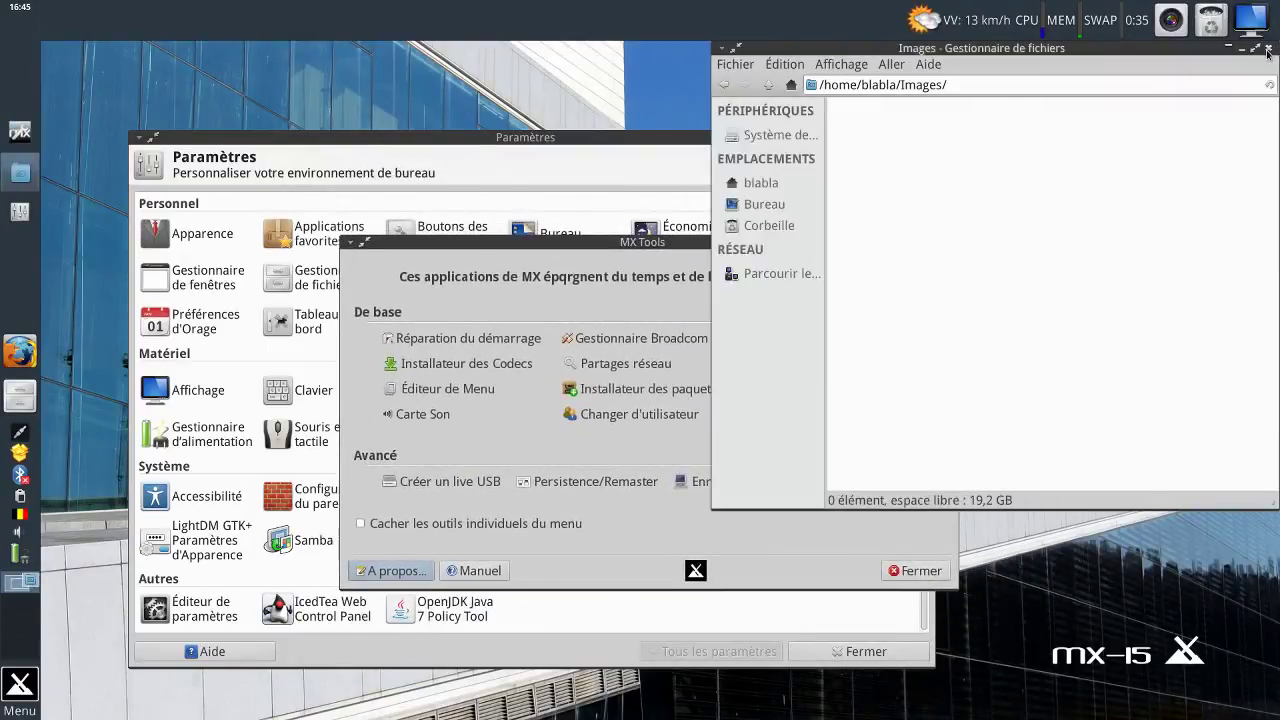
pyautogui.click(1267, 52)
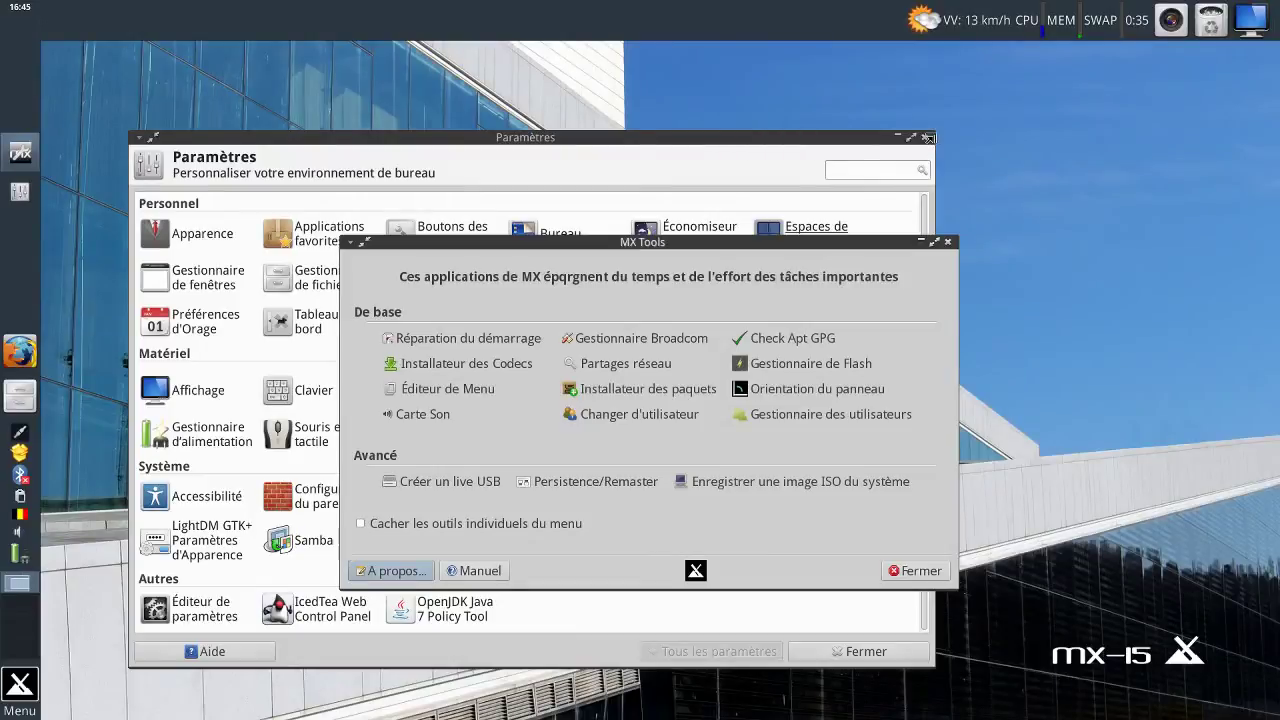
# Shrink Paramètres to the top-right, move MX Tools left, and launch Réparation du démarrage.
pyautogui.moveTo(928, 137); pyautogui.dragTo(683, 297)
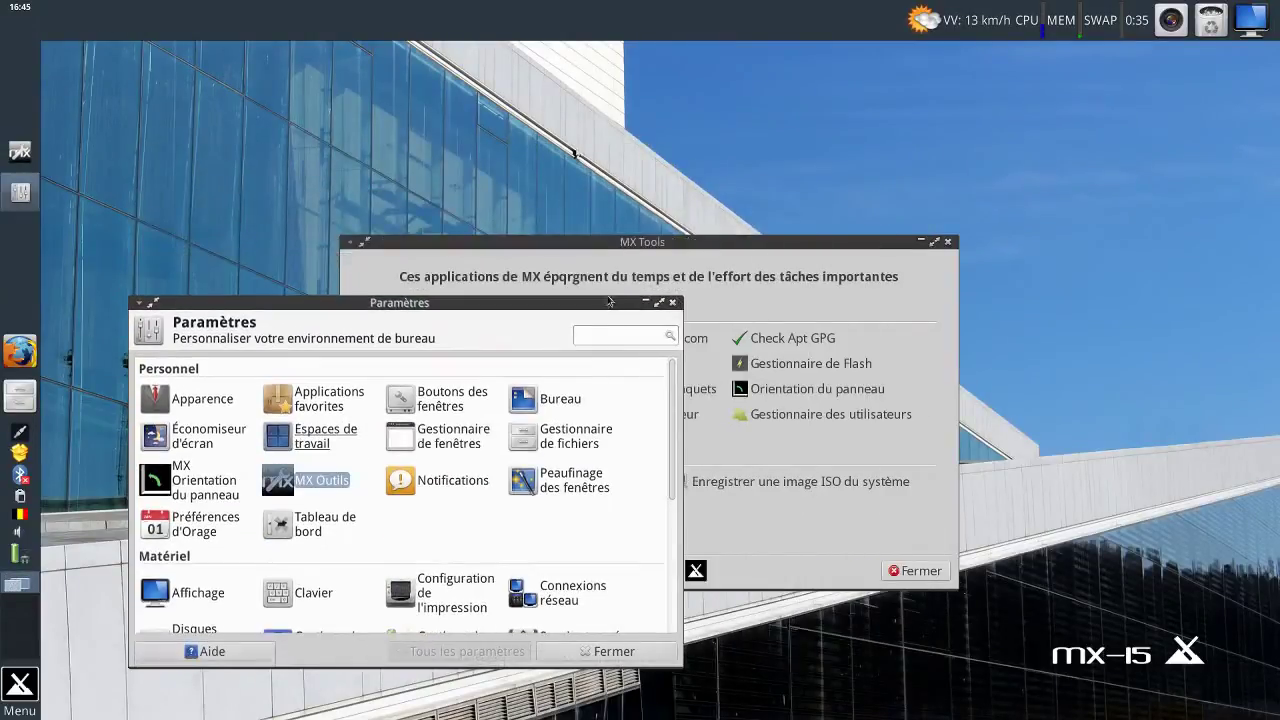
pyautogui.moveTo(606, 305); pyautogui.dragTo(1199, 12)
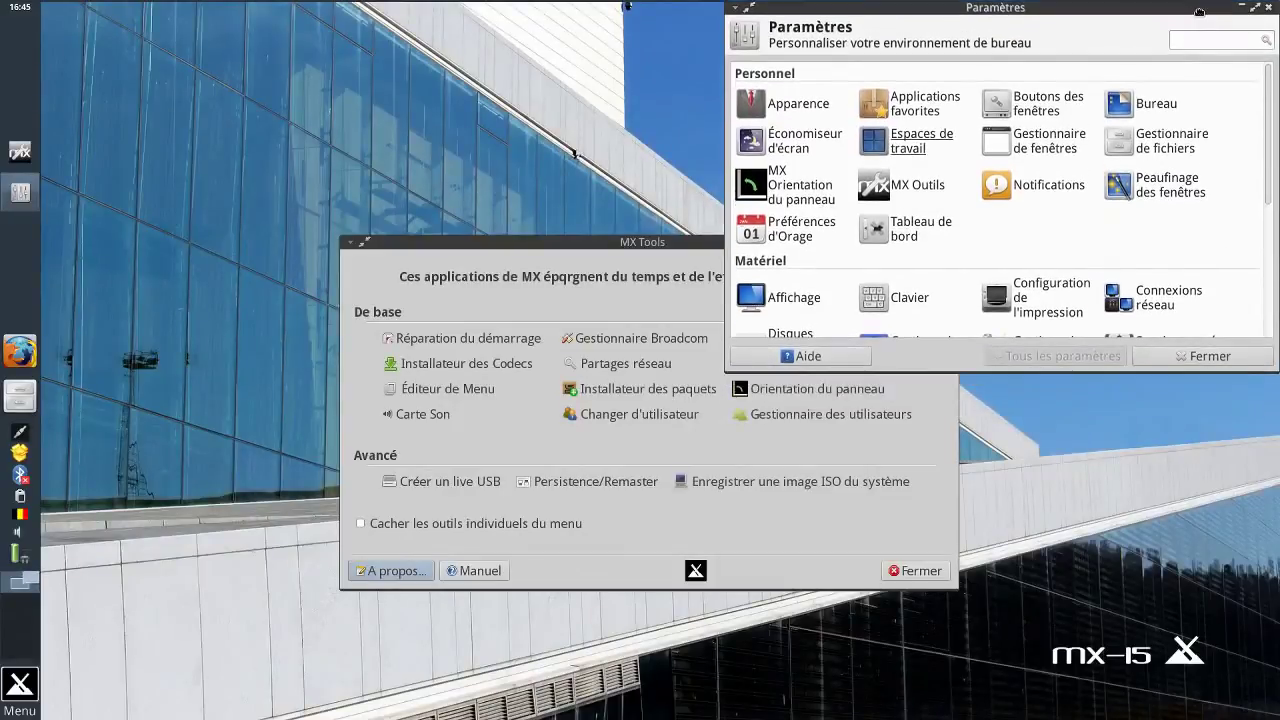
pyautogui.moveTo(678, 242); pyautogui.dragTo(361, 271)
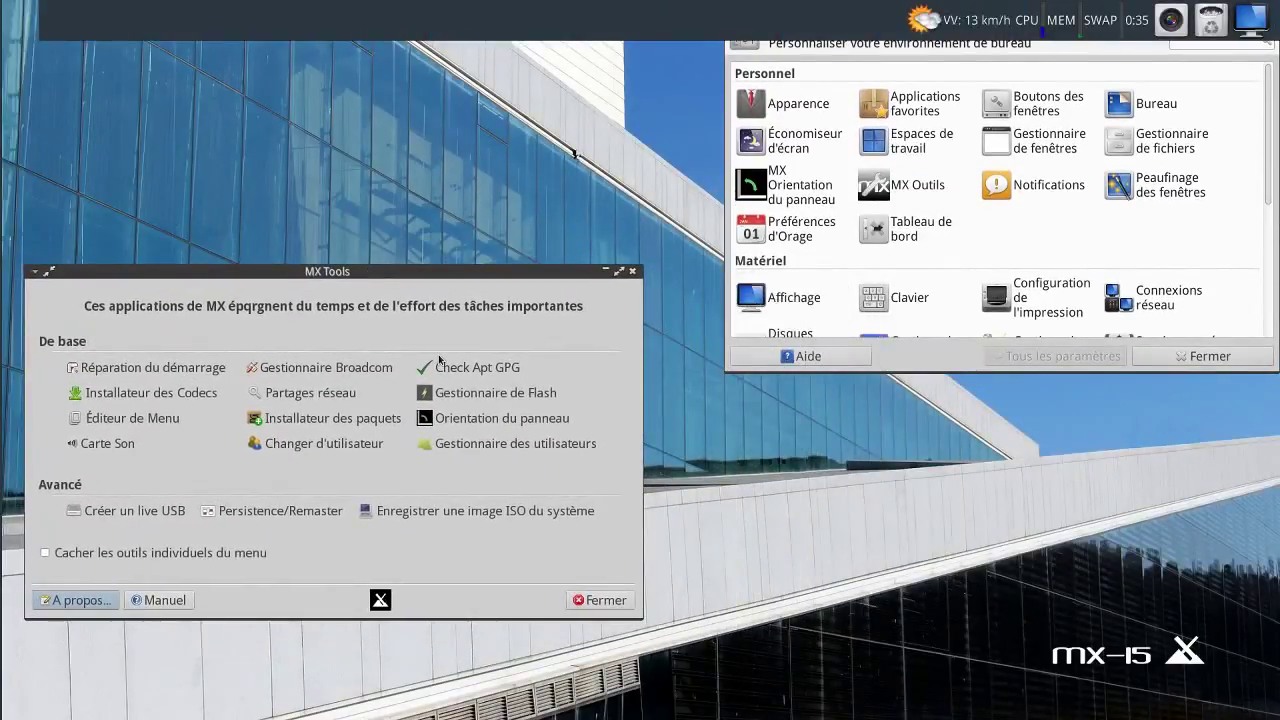
pyautogui.click(198, 370)
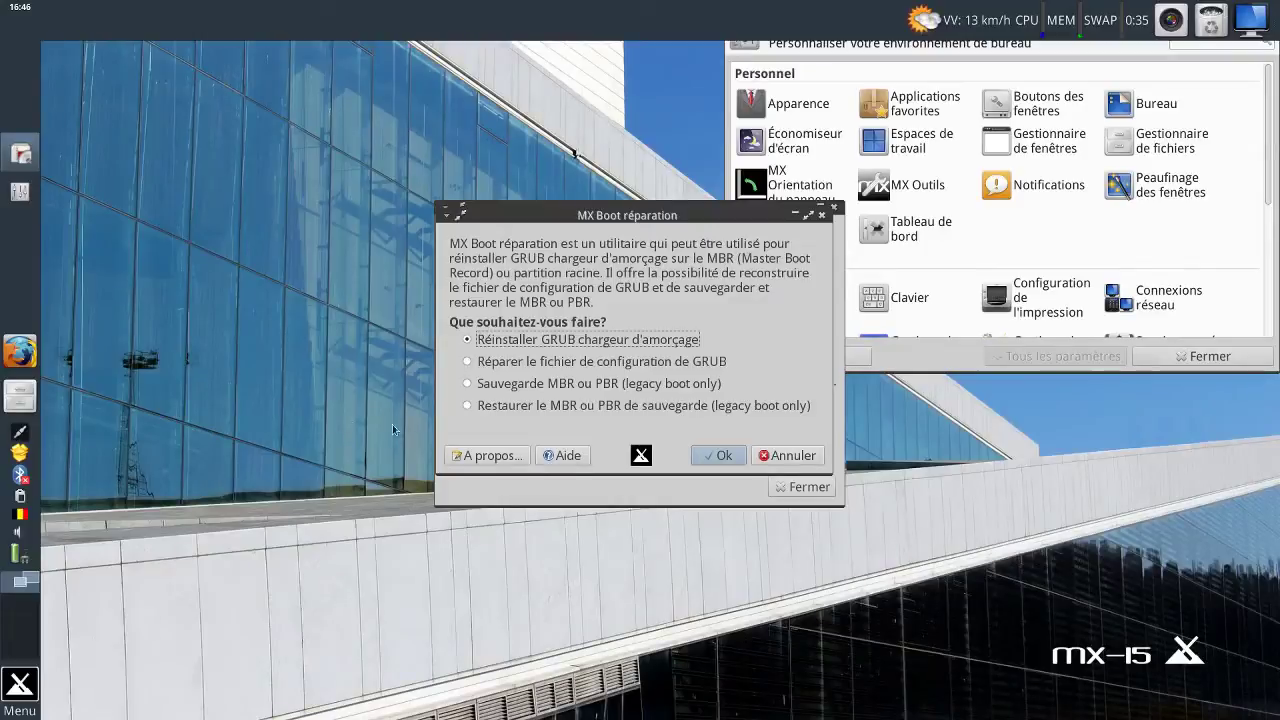
# Close MX Boot réparation and dismiss its root-permission notice.
pyautogui.click(785, 460)
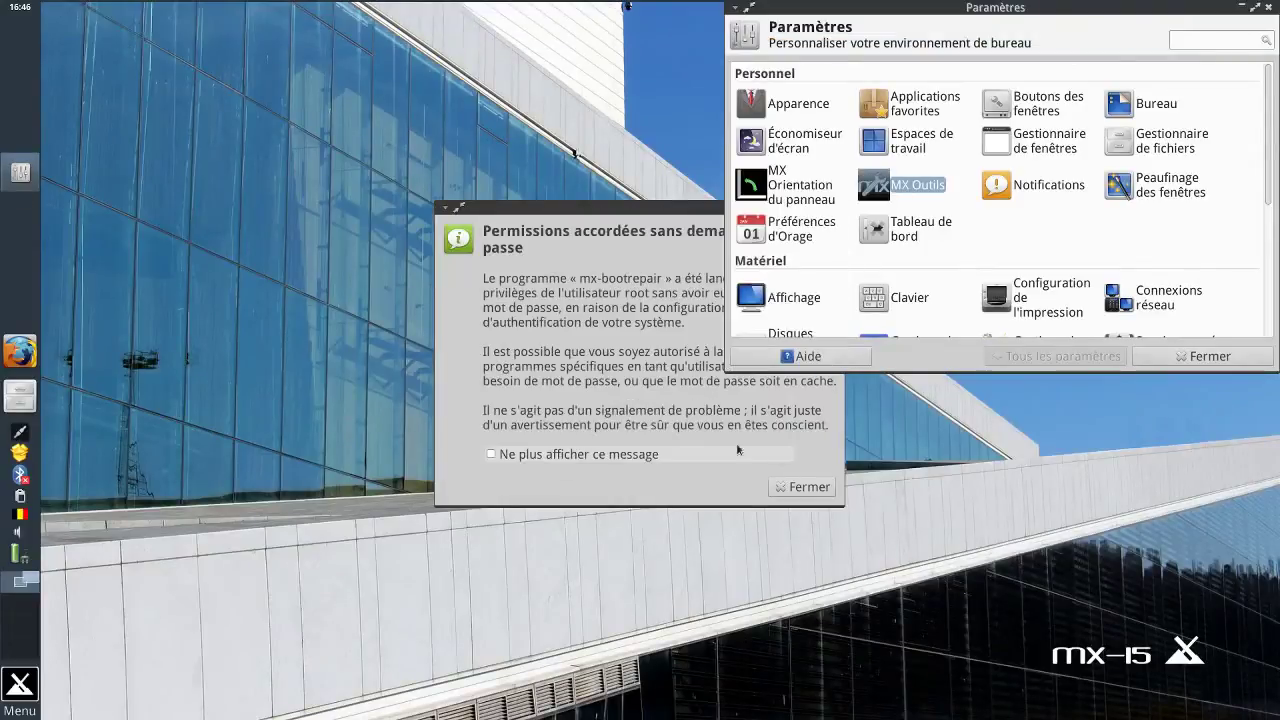
pyautogui.click(788, 490)
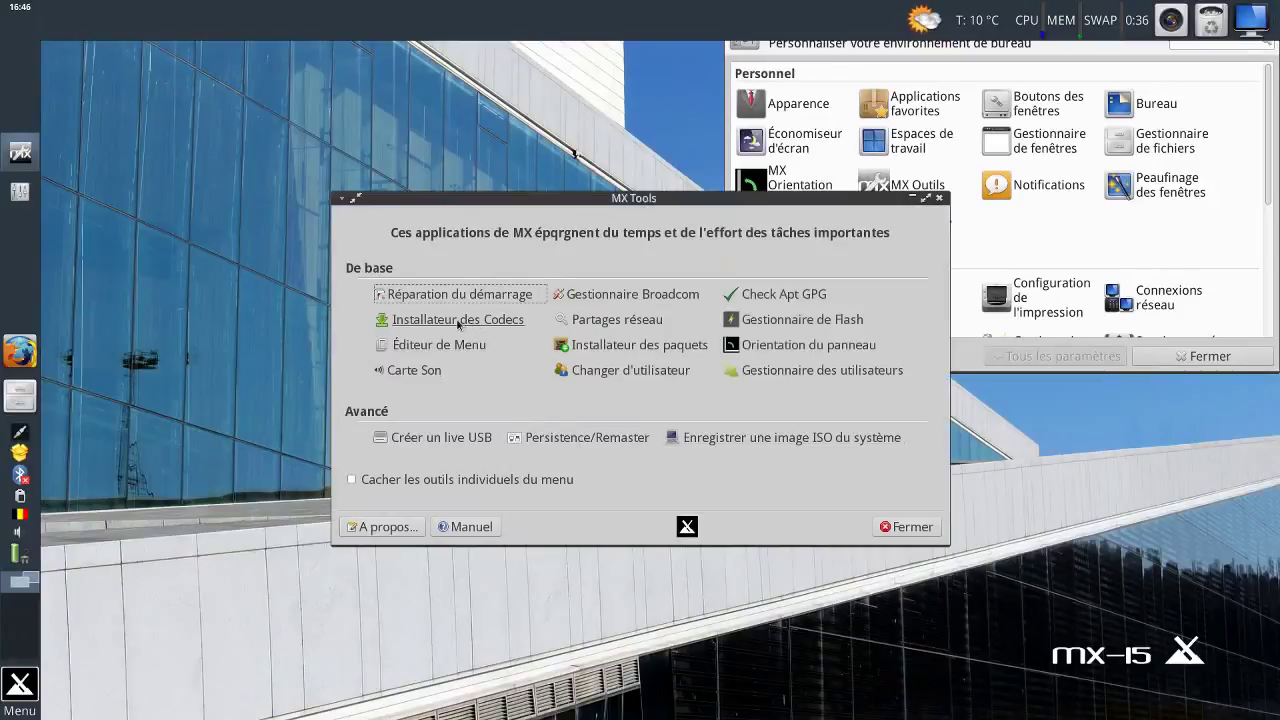
# Run the Installateur des Codecs, download the codec packages, and acknowledge the 'Fini' message.
pyautogui.click(457, 320)
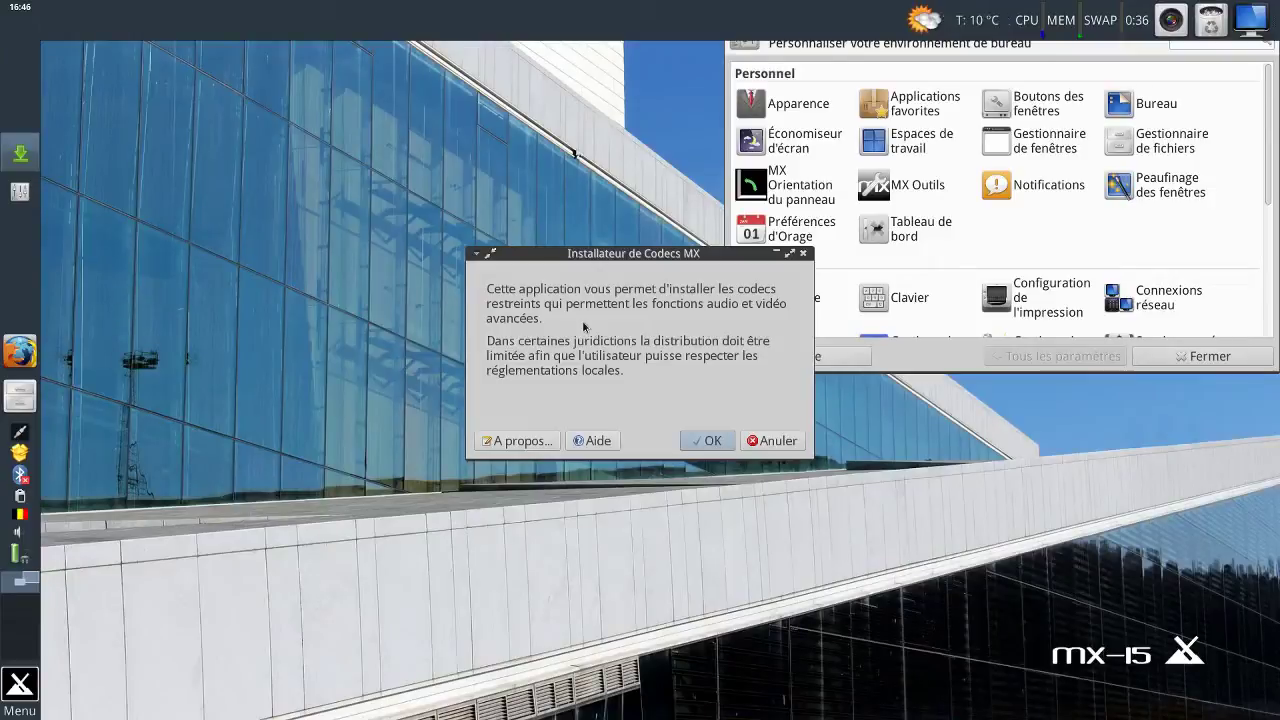
pyautogui.click(712, 441)
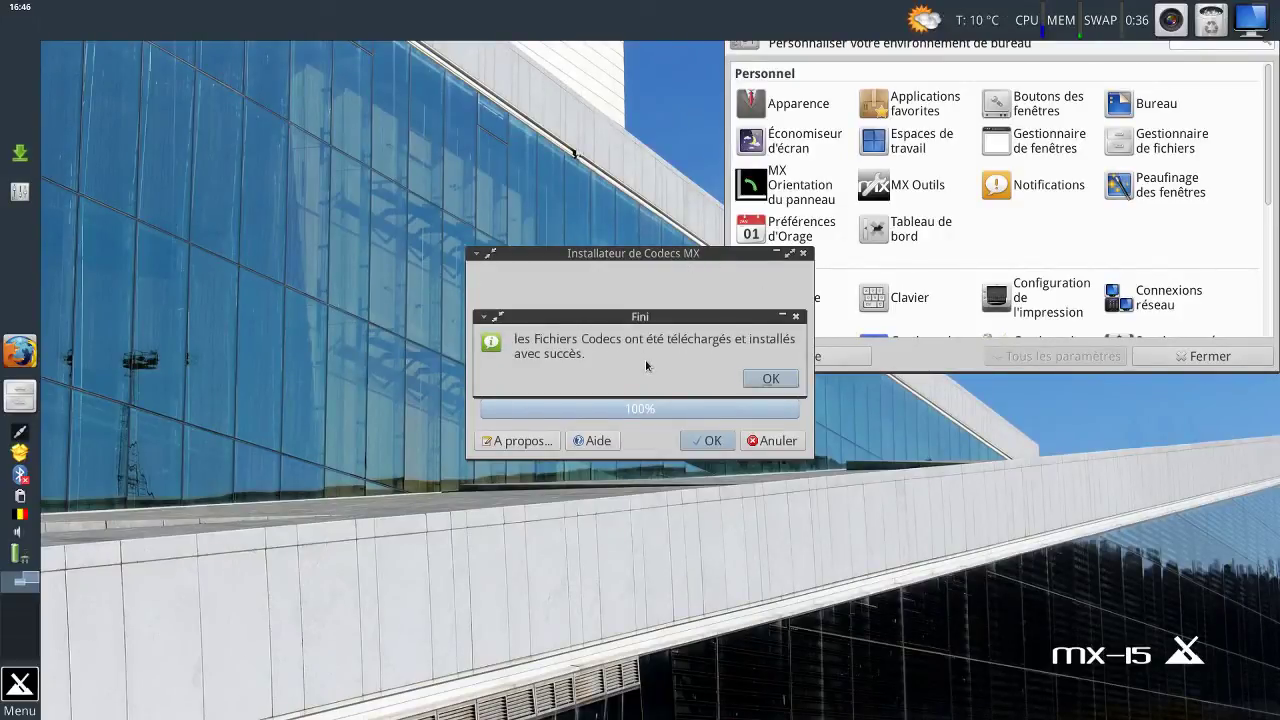
pyautogui.click(750, 380)
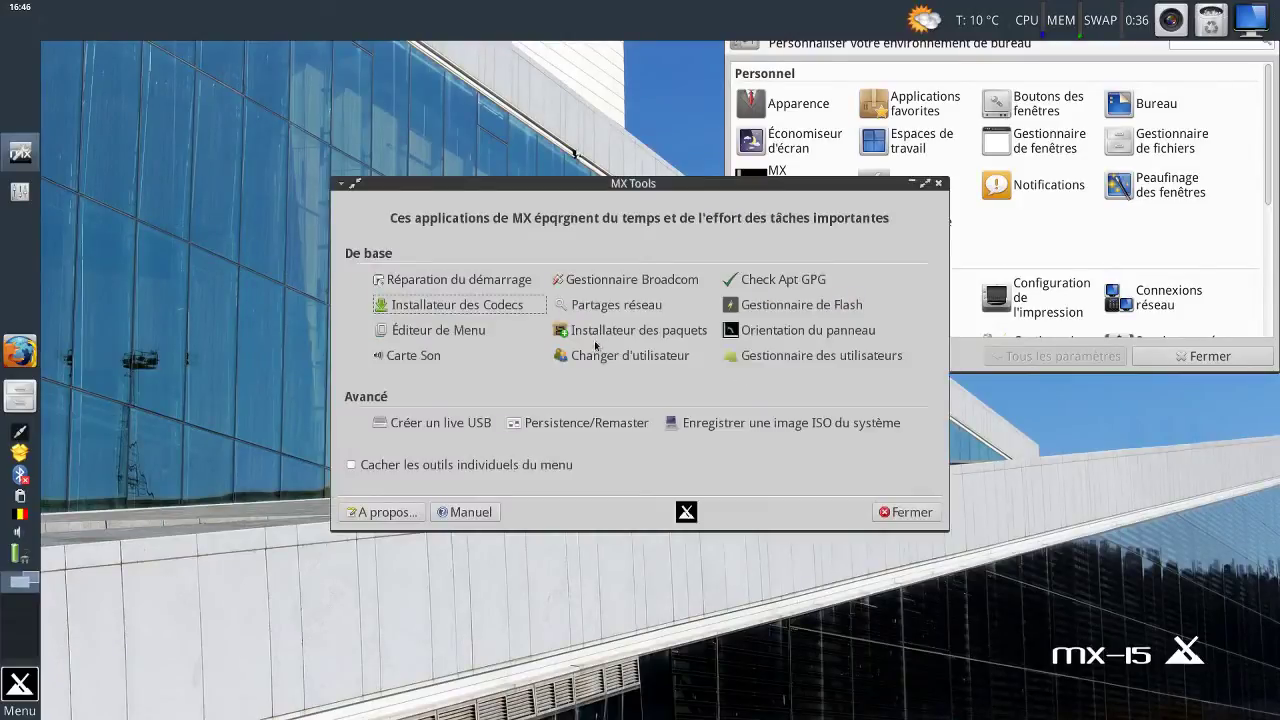
pyautogui.click(447, 330)
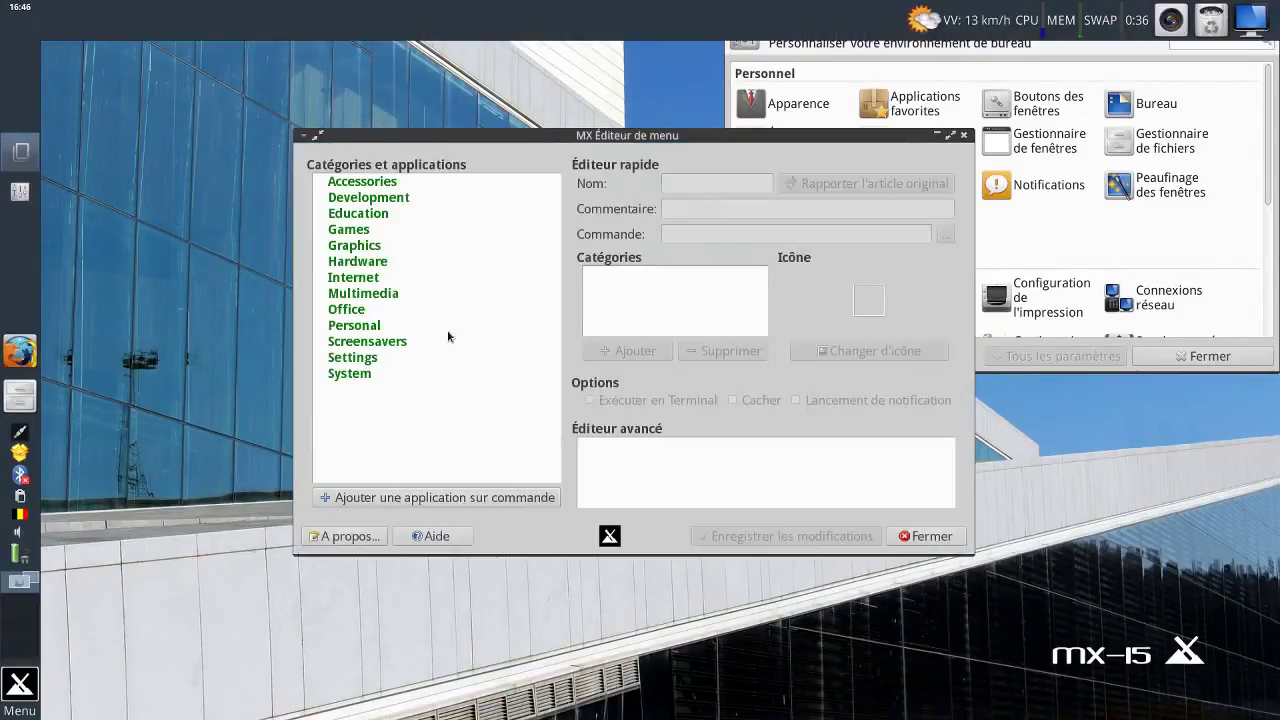
pyautogui.doubleClick(345, 183)
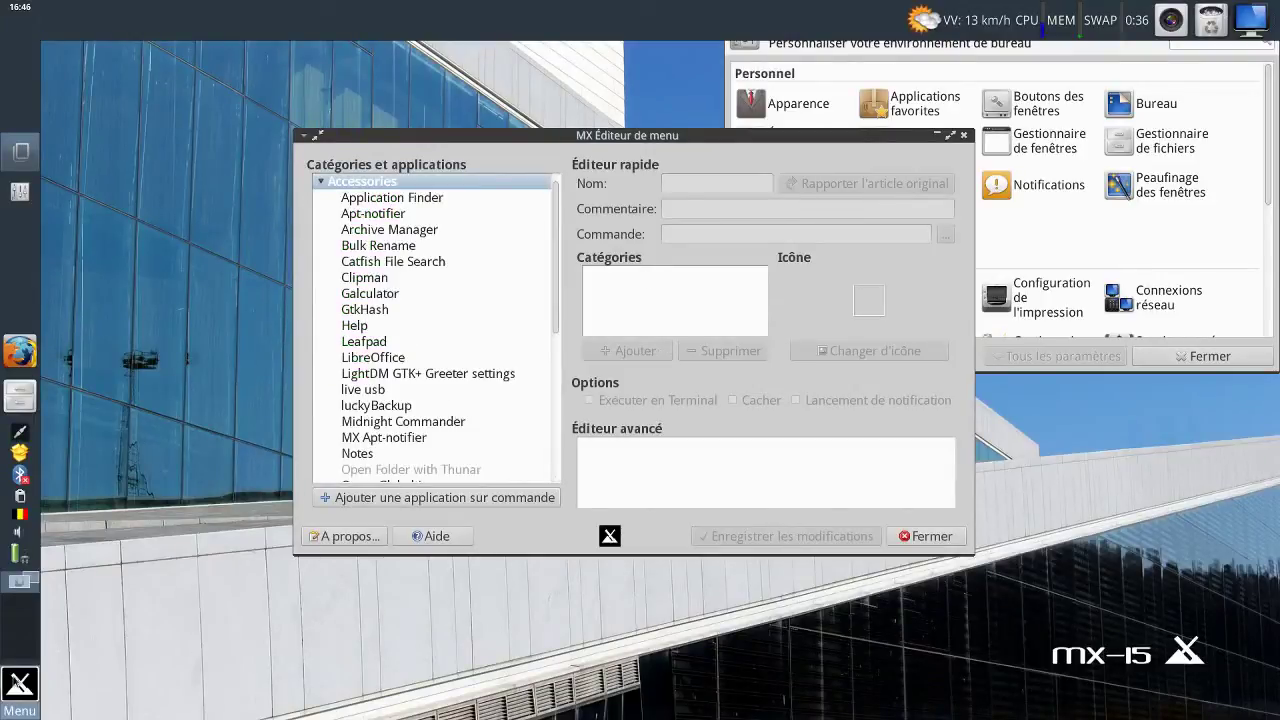
pyautogui.click(18, 684)
pyautogui.click(163, 130)
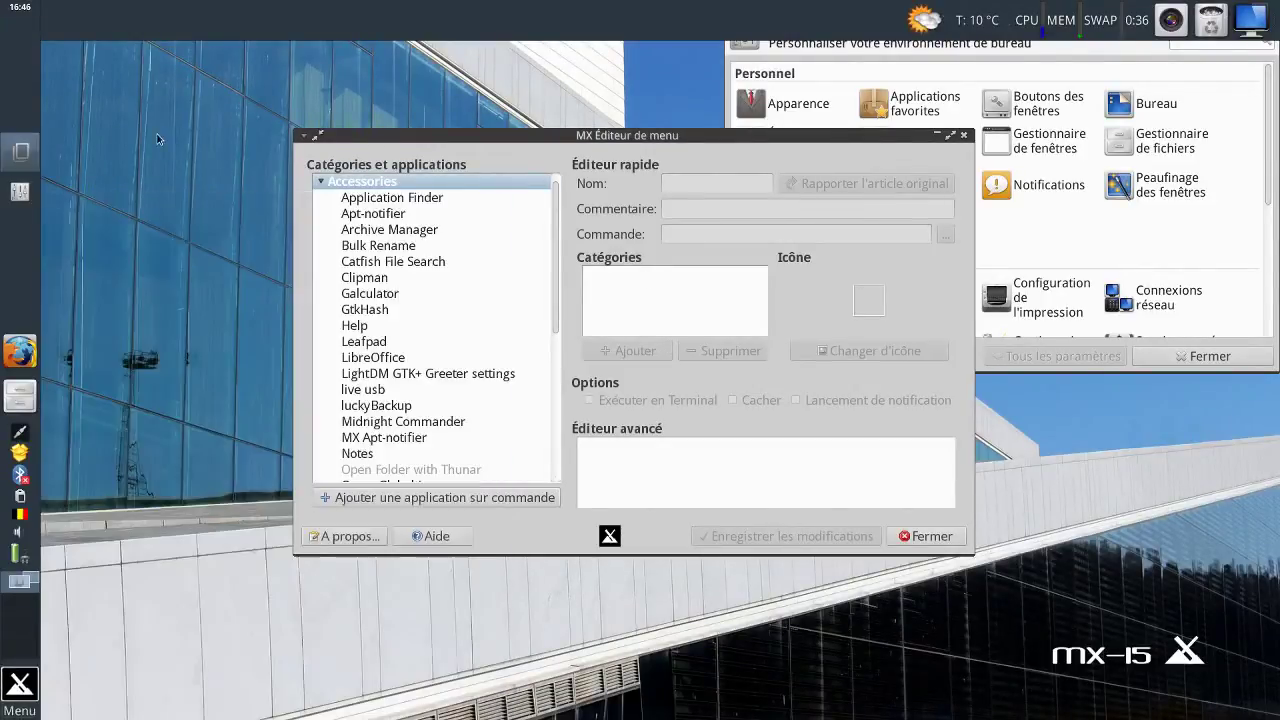
pyautogui.rightClick(163, 128)
pyautogui.moveTo(275, 478)
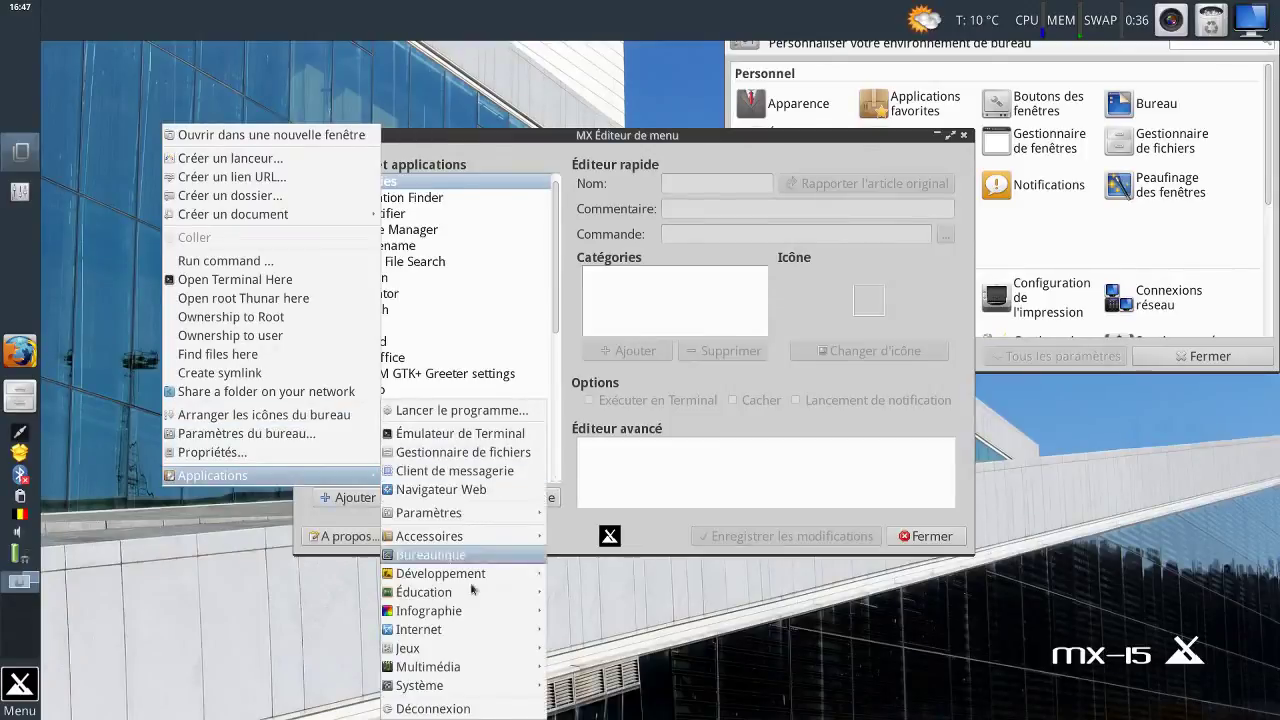
pyautogui.click(277, 638)
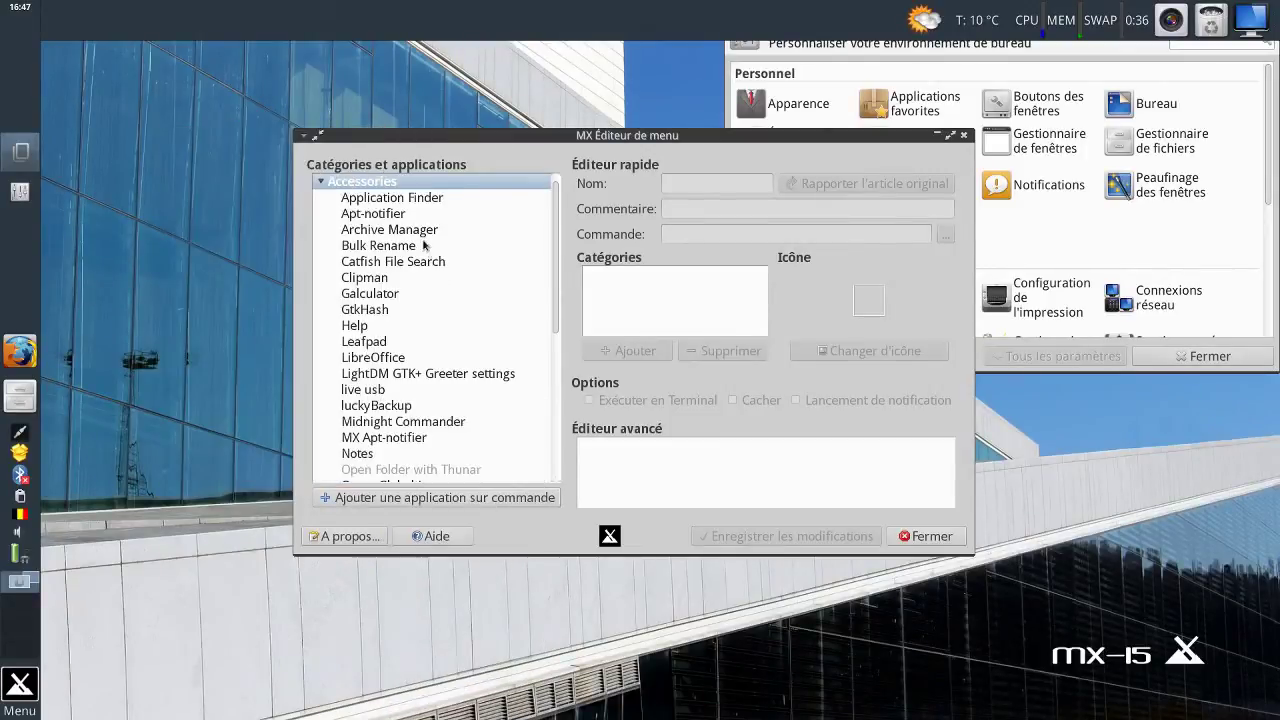
pyautogui.scroll(-3, 491, 285)
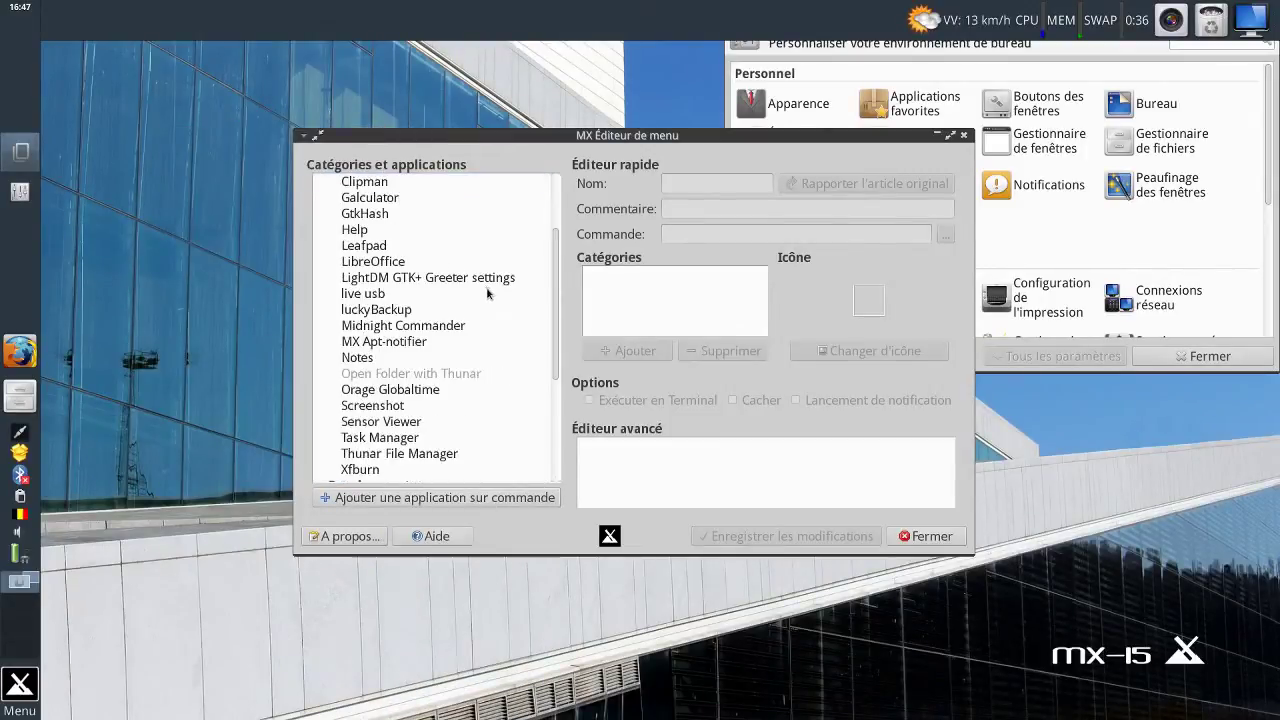
pyautogui.scroll(3, 496, 306)
pyautogui.scroll(-5, 496, 306)
pyautogui.scroll(1, 503, 309)
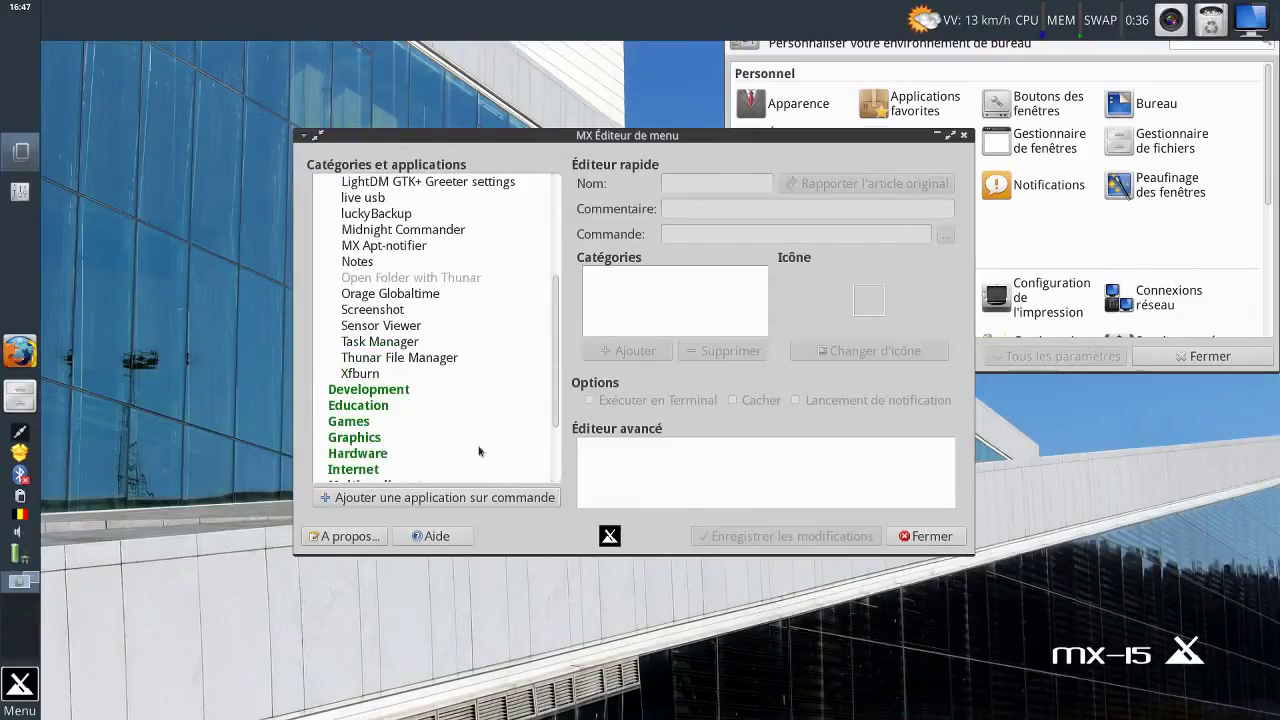
pyautogui.click(924, 537)
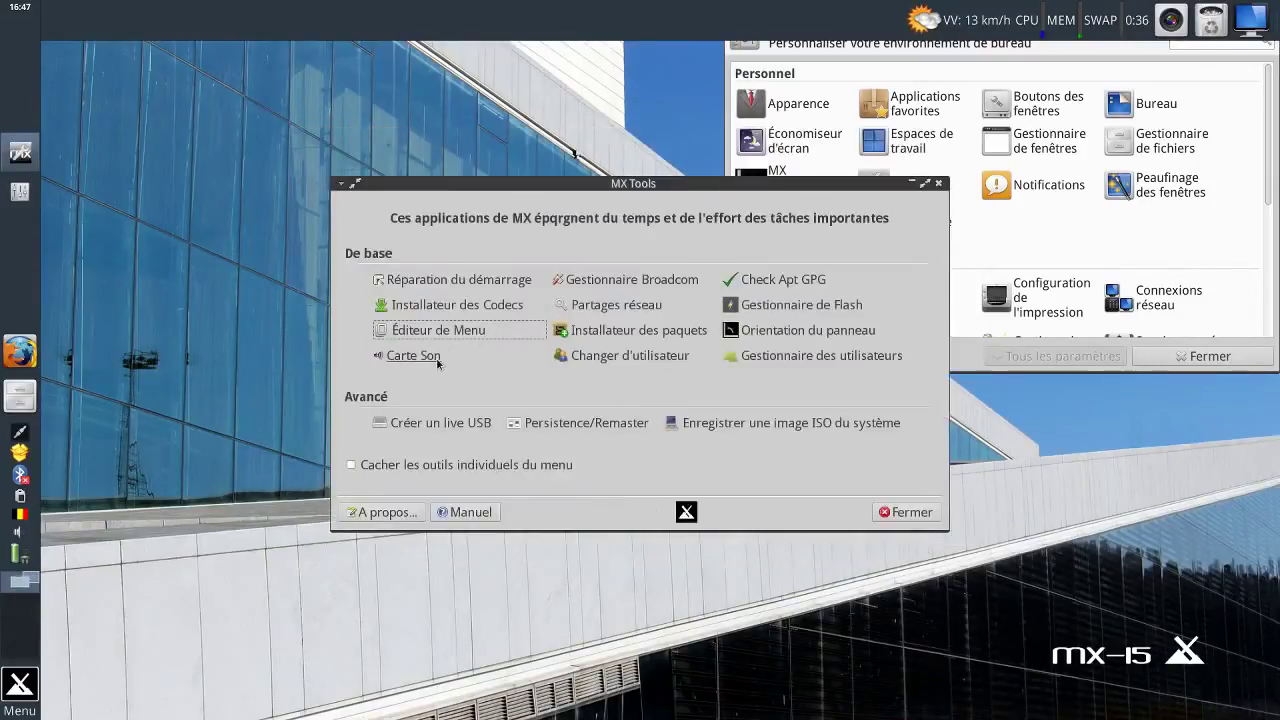
# Check the sound card selector's single-card message, then view the Broadcom manager's Linux drivers list.
pyautogui.click(436, 359)
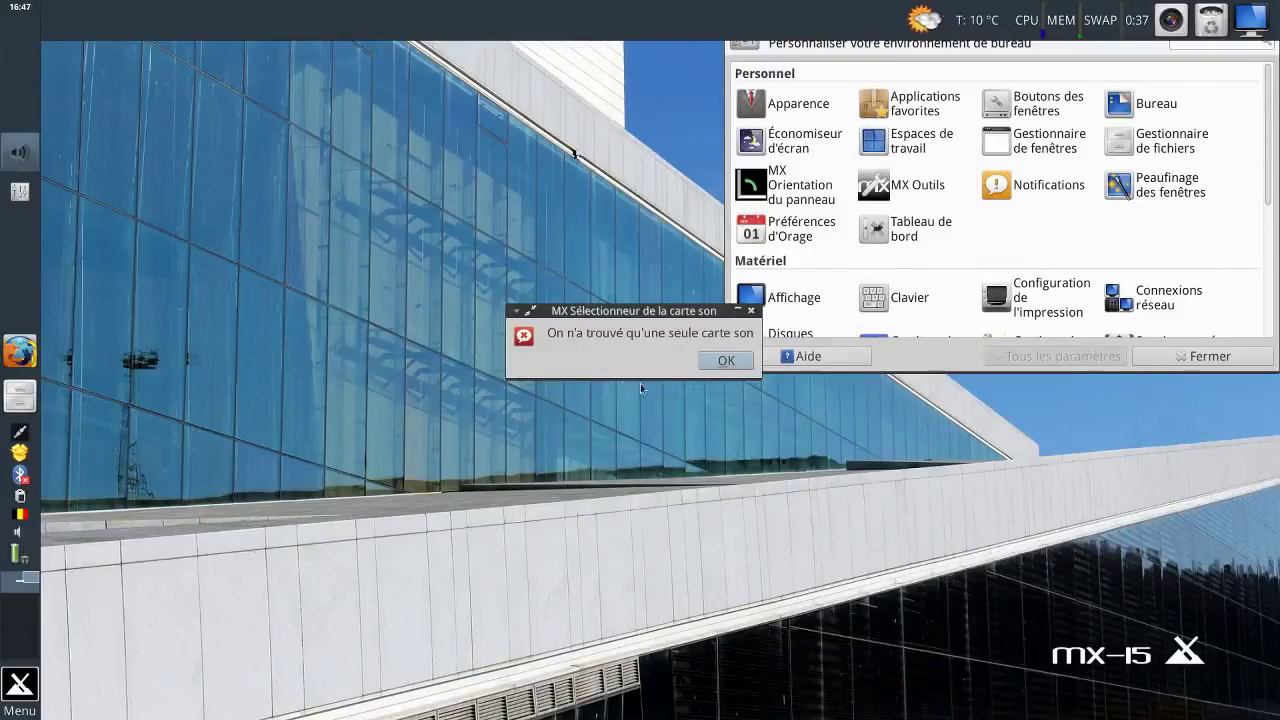
pyautogui.click(718, 368)
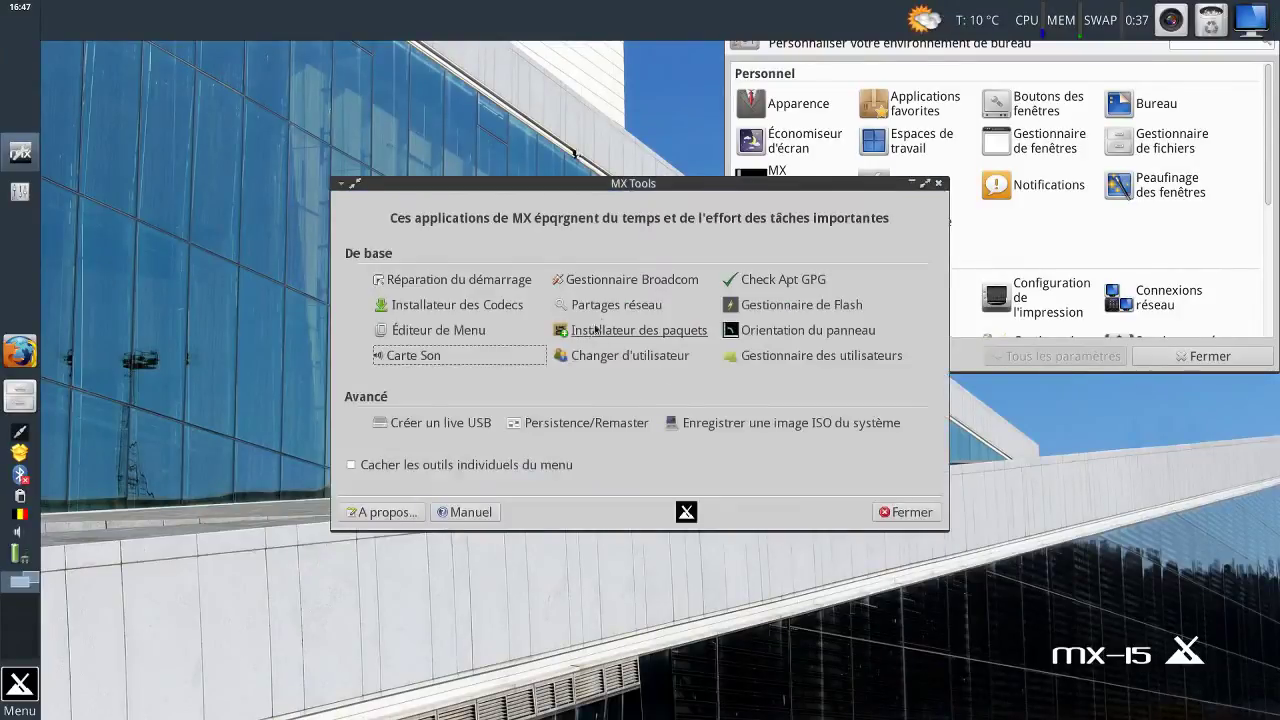
pyautogui.click(592, 278)
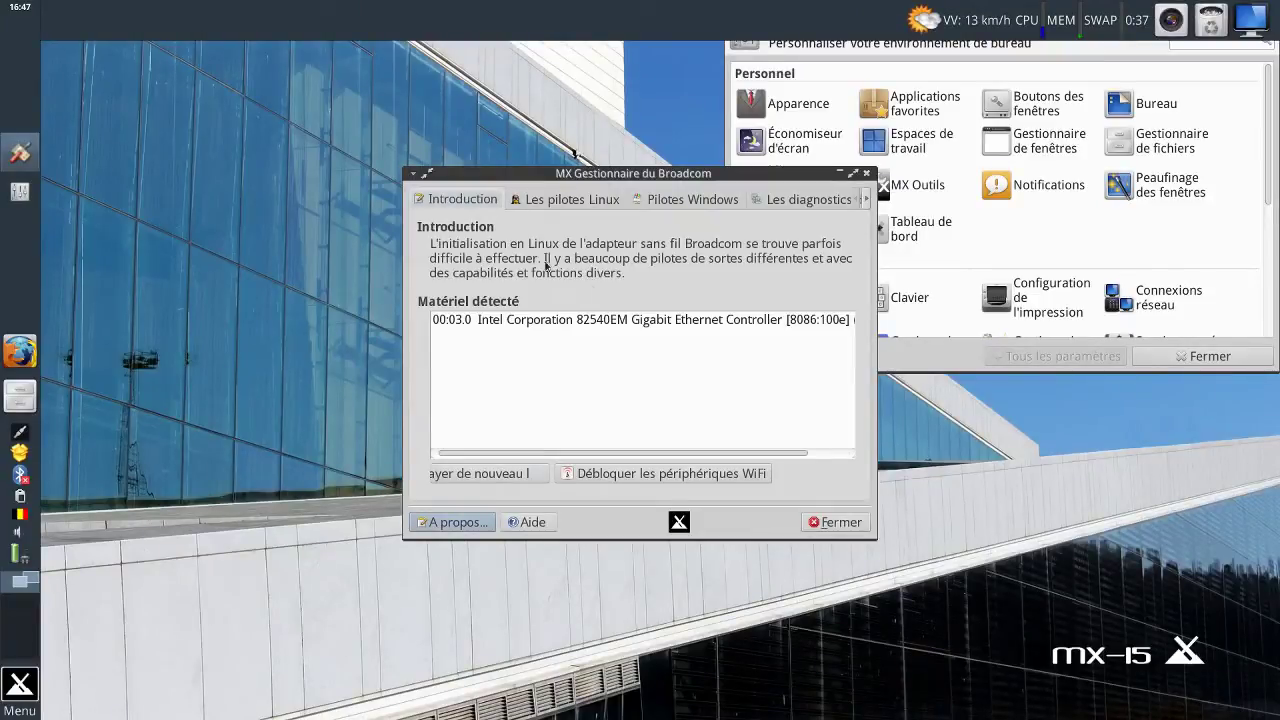
pyautogui.click(538, 203)
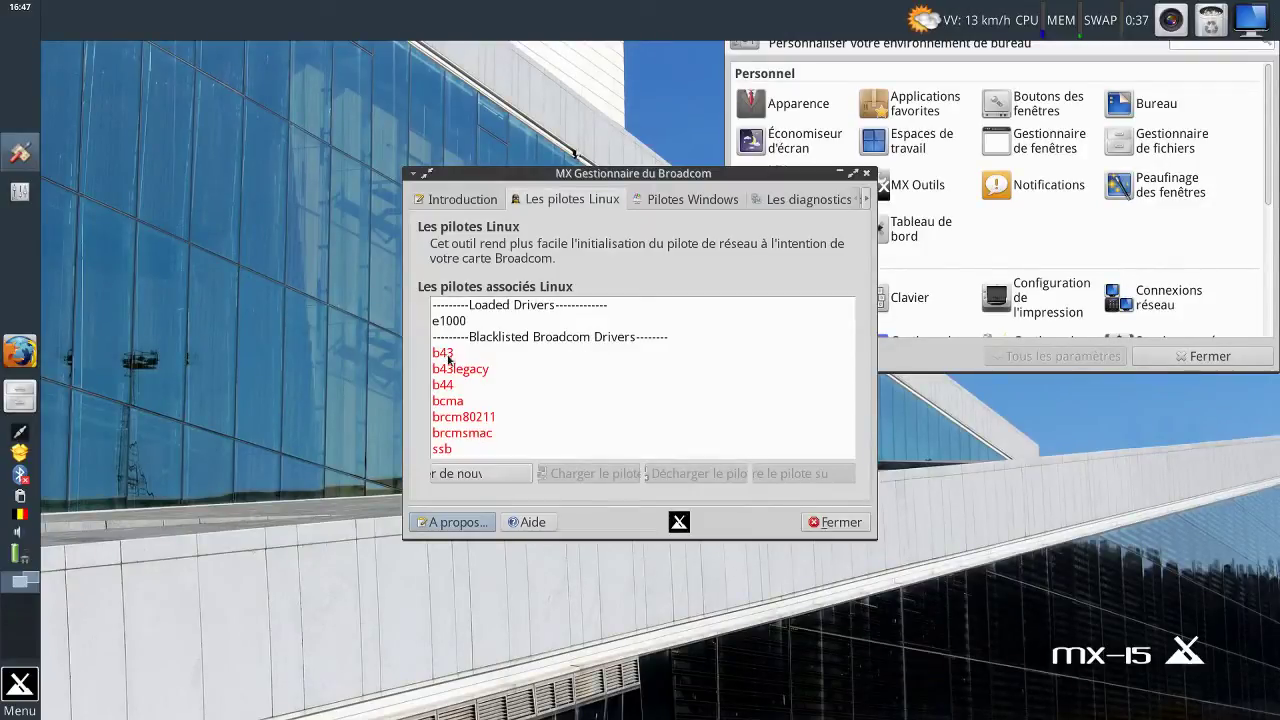
# Review the Windows drivers (NDISwrapper not installed) and network diagnostics, then close the Broadcom manager.
pyautogui.click(670, 202)
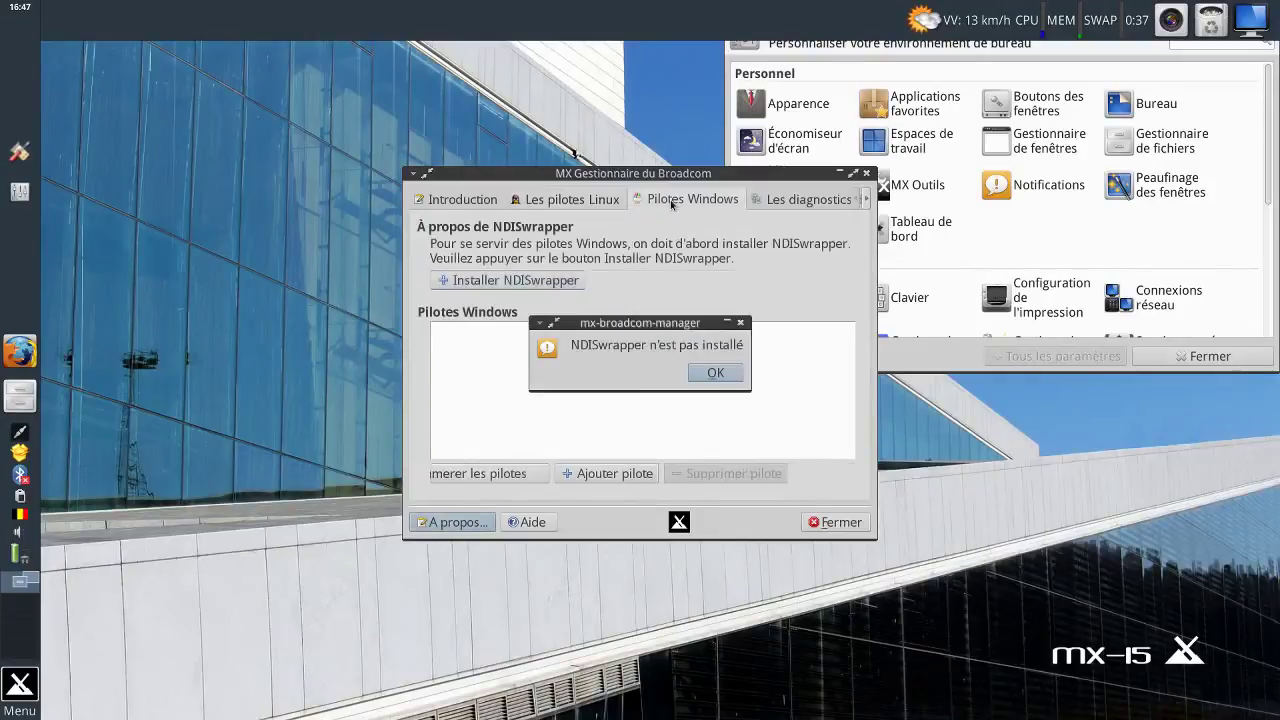
pyautogui.click(697, 379)
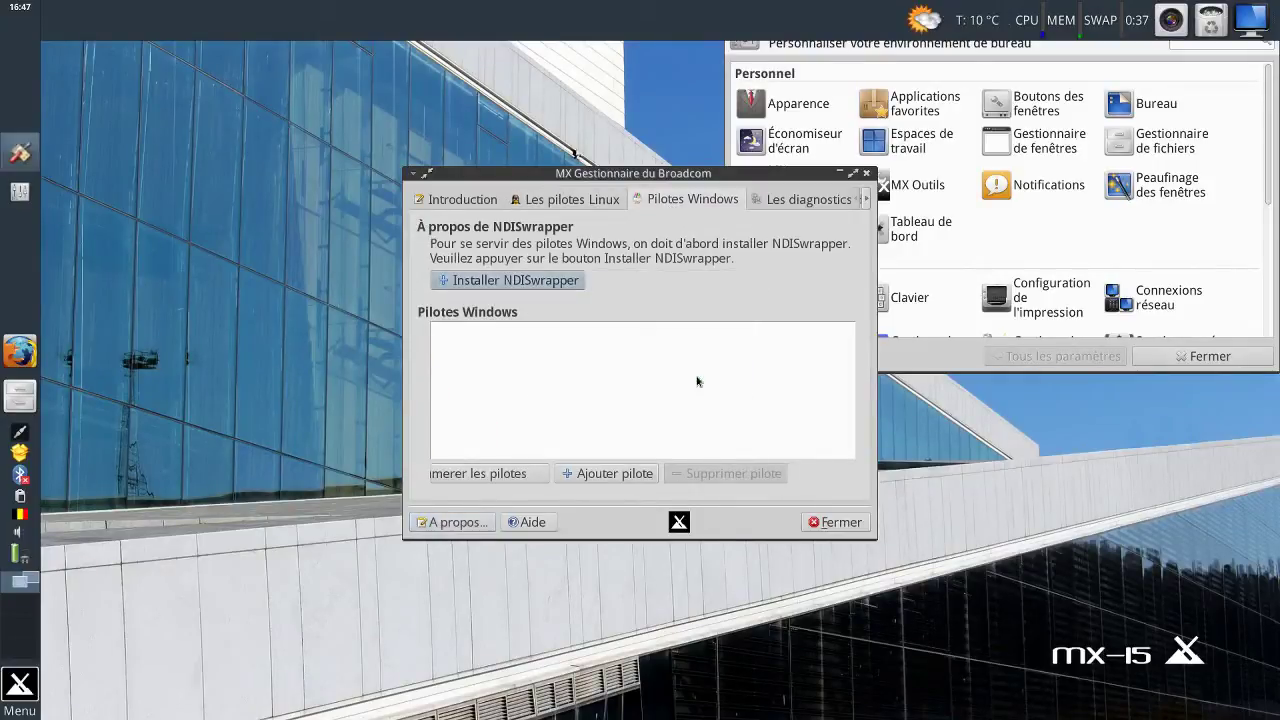
pyautogui.click(802, 201)
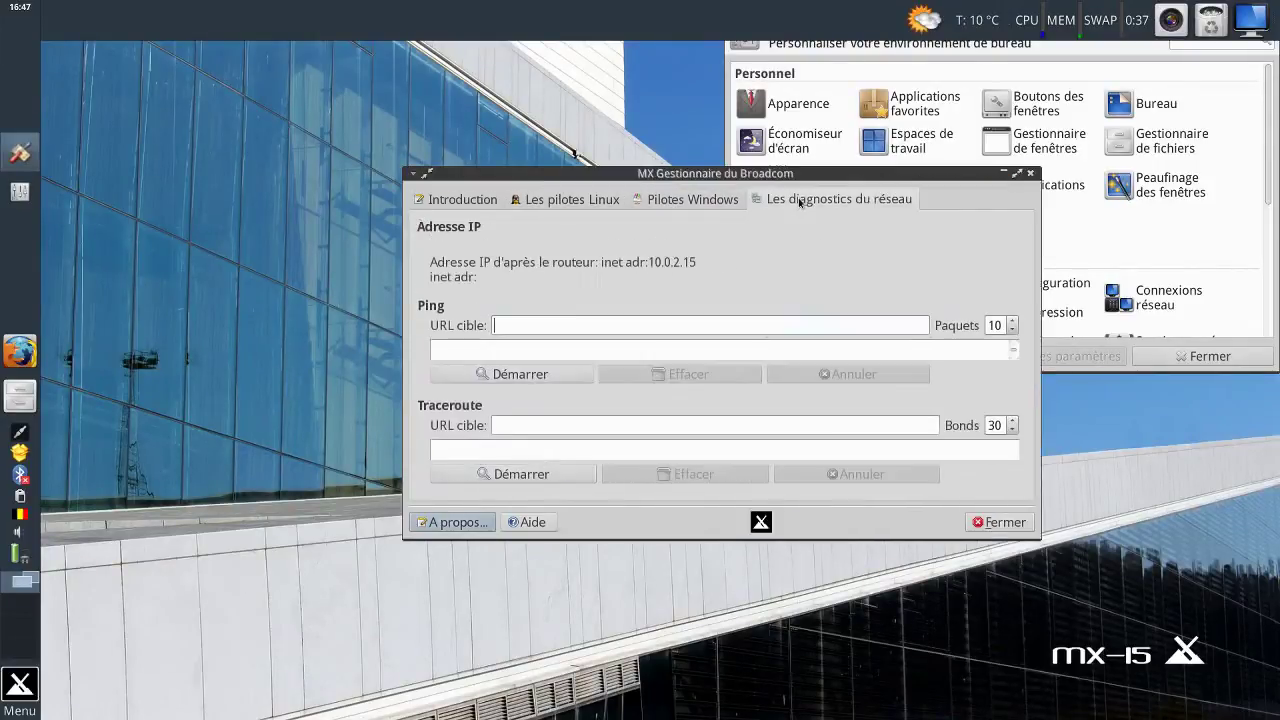
pyautogui.click(995, 523)
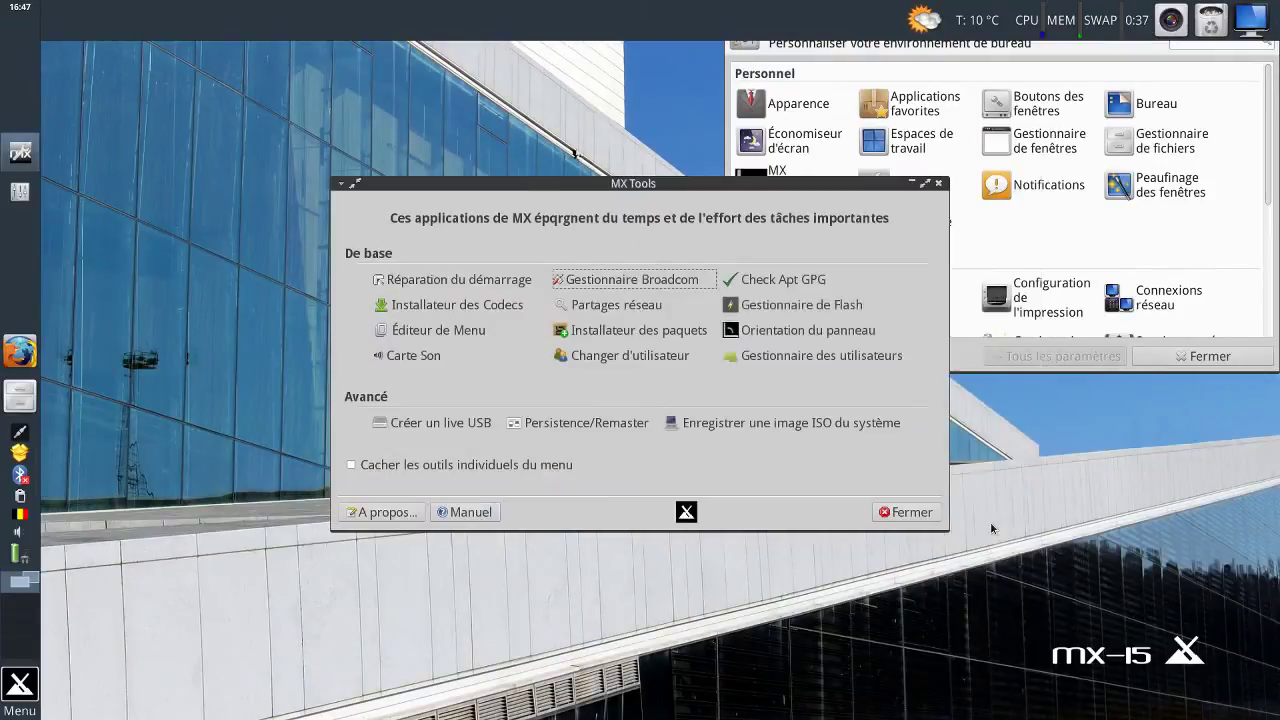
# Look at the Partages réseau finder, cancel it, and launch the Installateur des paquets.
pyautogui.click(634, 301)
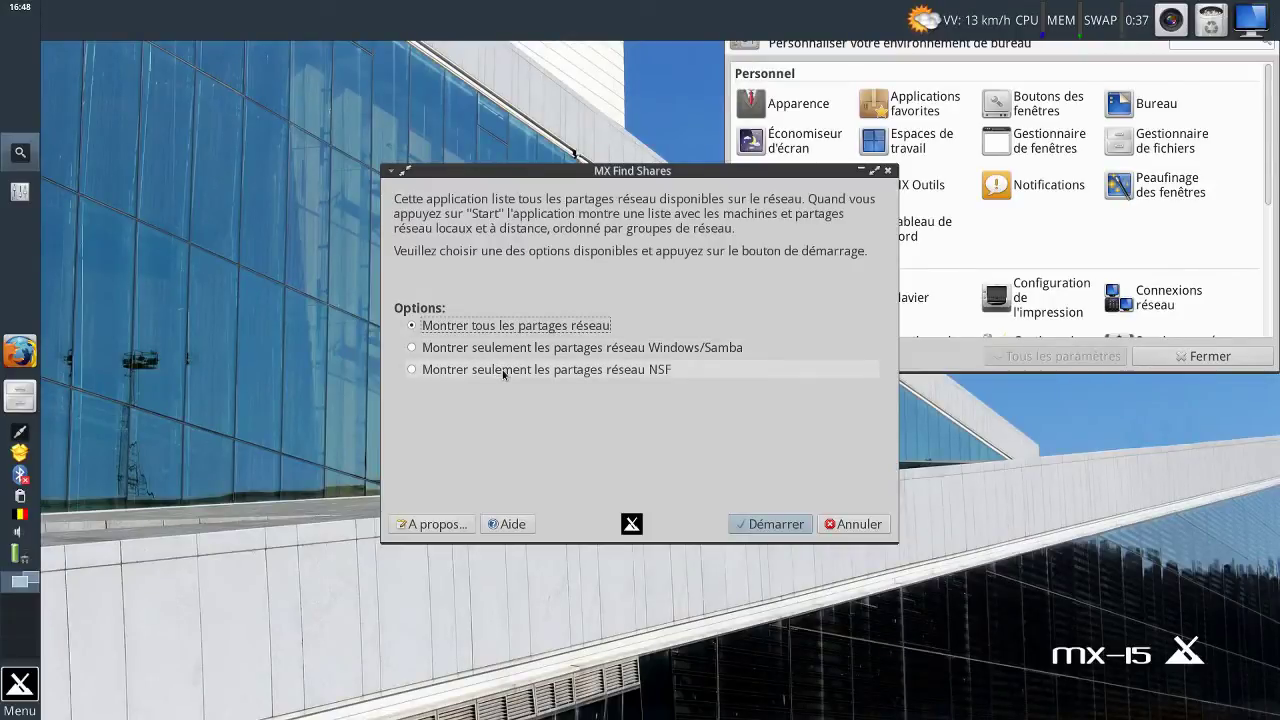
pyautogui.click(832, 527)
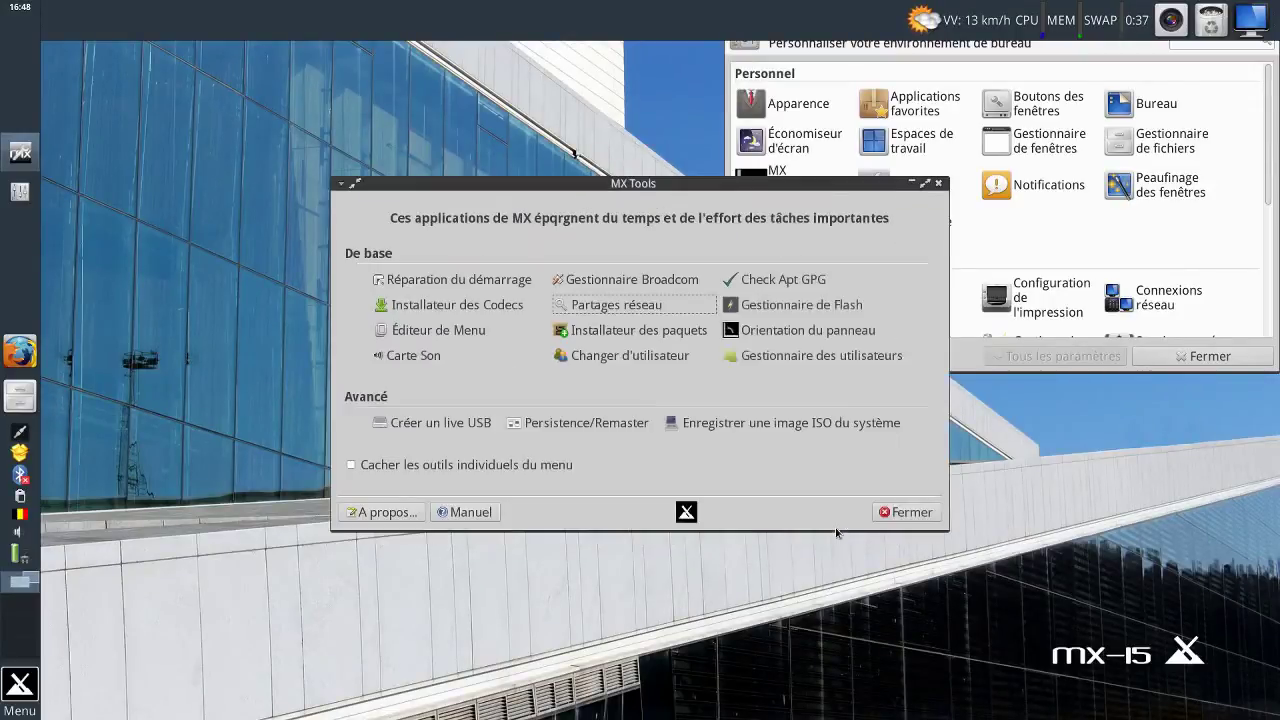
pyautogui.click(616, 332)
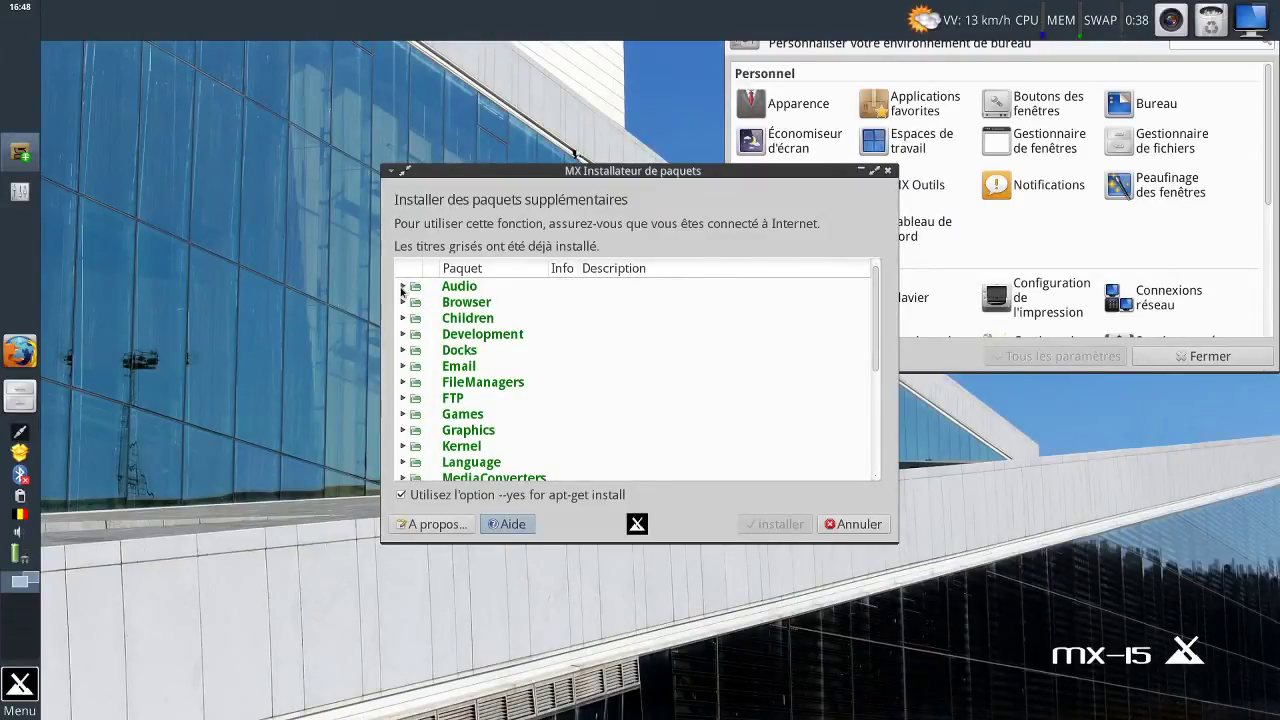
# Browse the Audio and Browser package categories, expanding and collapsing each.
pyautogui.click(403, 288)
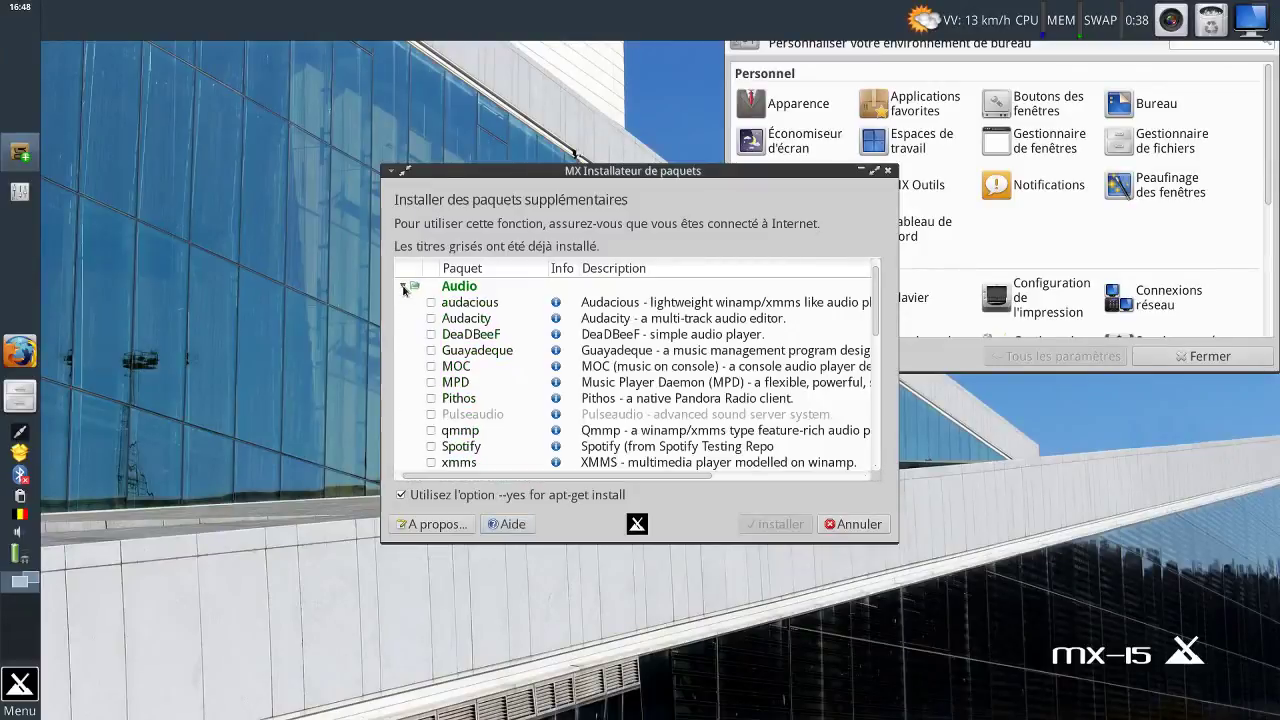
pyautogui.scroll(-3, 466, 309)
pyautogui.scroll(3, 480, 320)
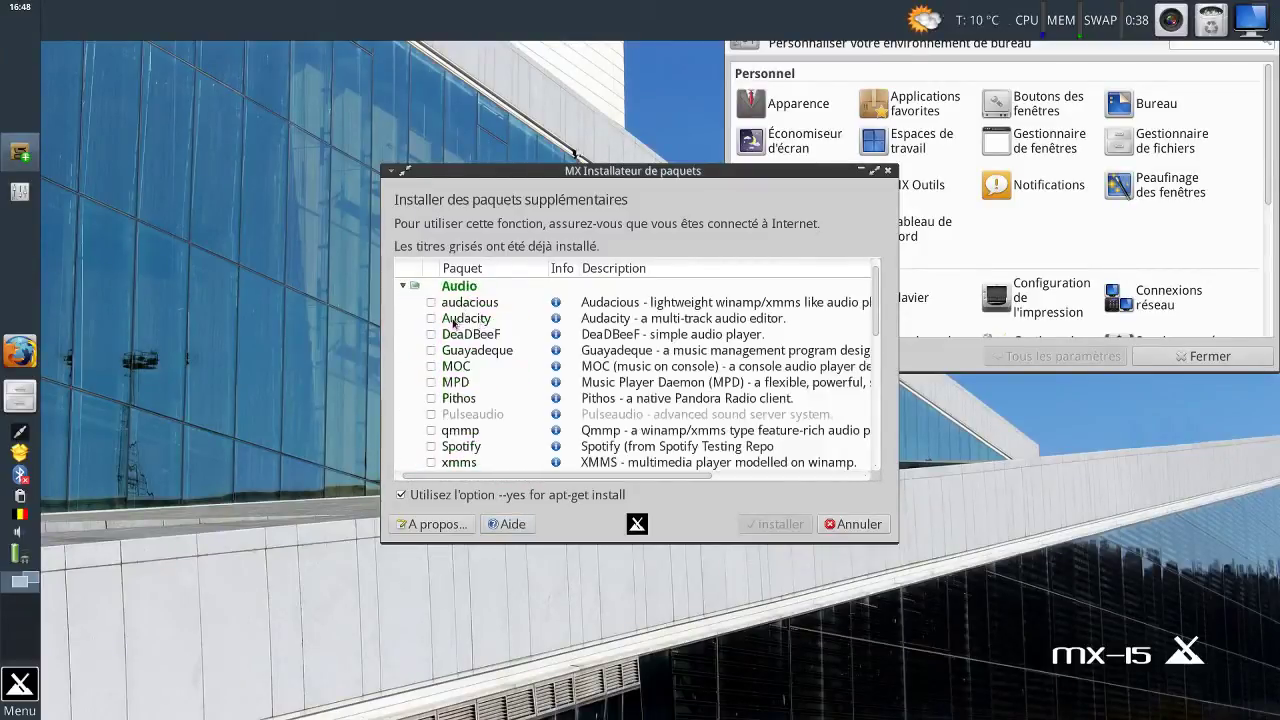
pyautogui.click(403, 287)
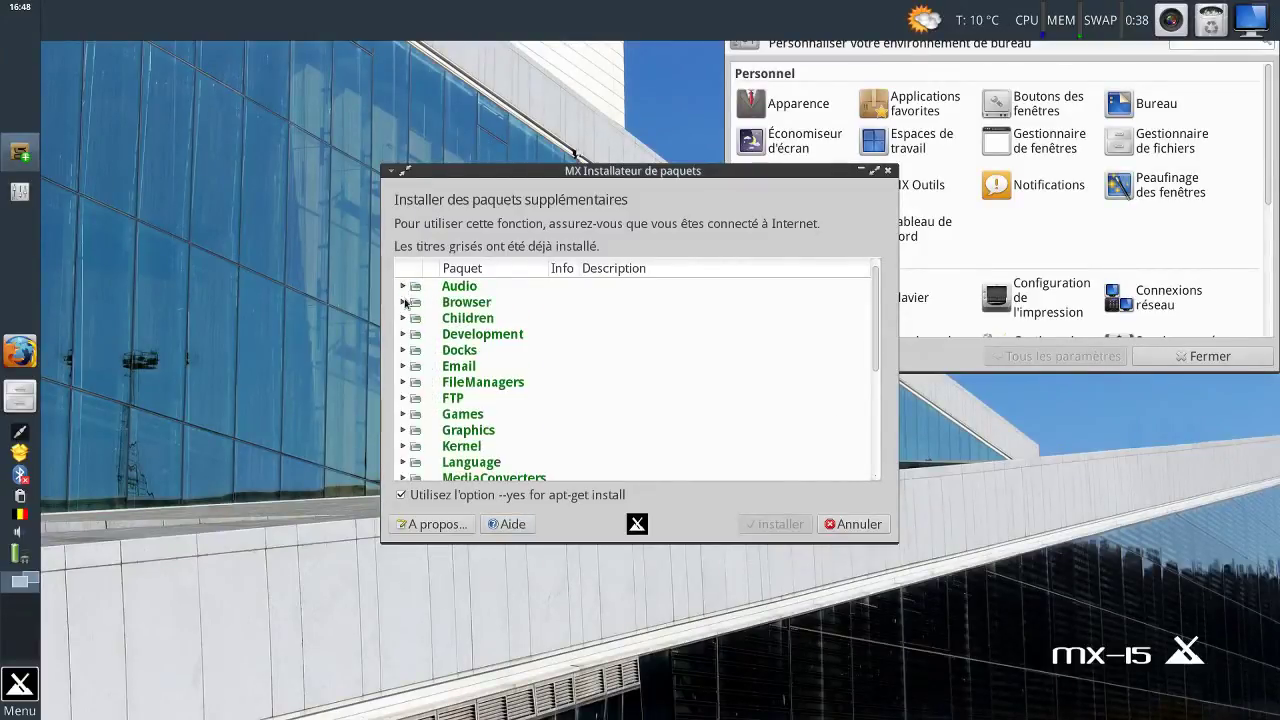
pyautogui.click(404, 302)
pyautogui.scroll(-6, 444, 320)
pyautogui.scroll(4, 444, 320)
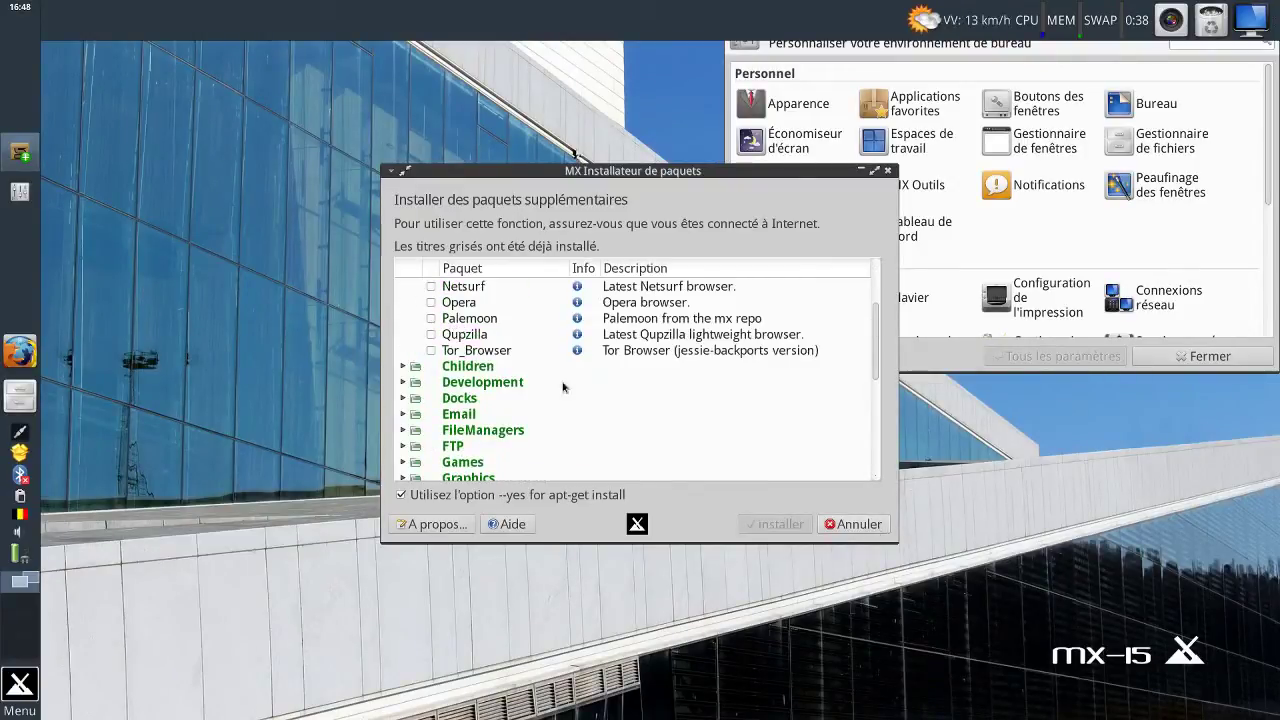
pyautogui.scroll(2, 556, 383)
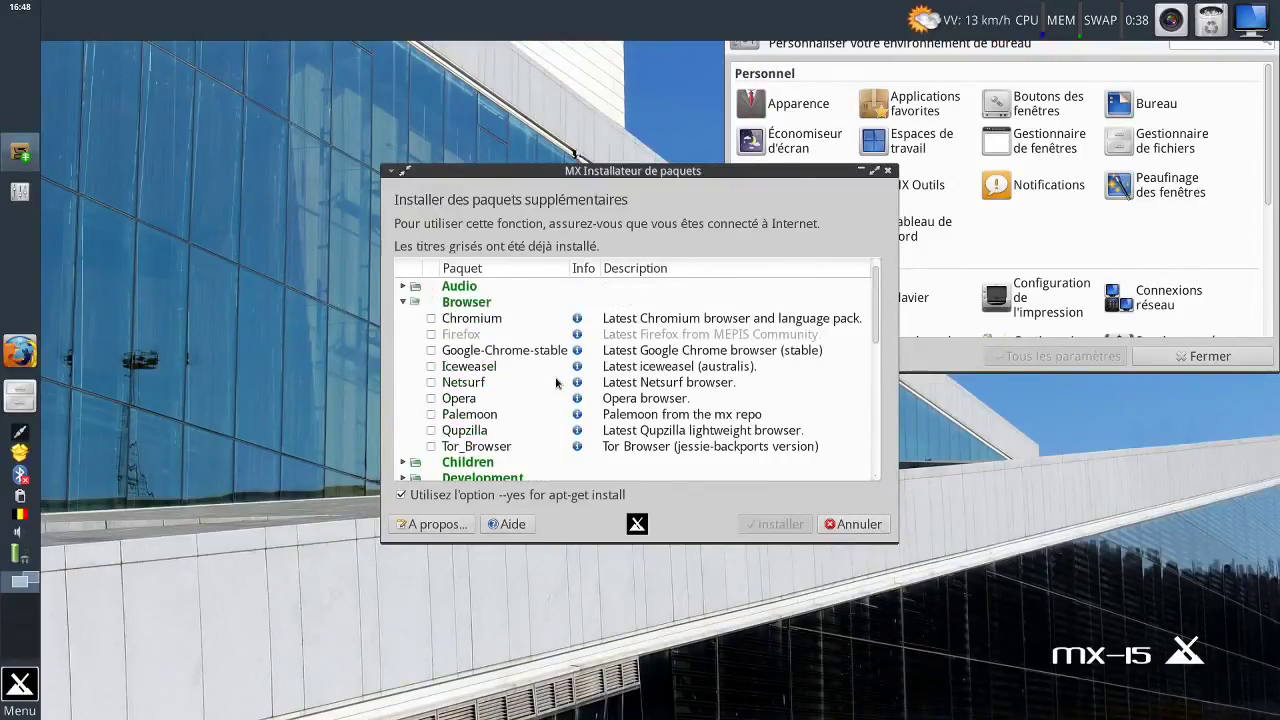
pyautogui.click(403, 302)
# Tick Audacity under Audio, start installing it, and move the progress window left.
pyautogui.click(403, 287)
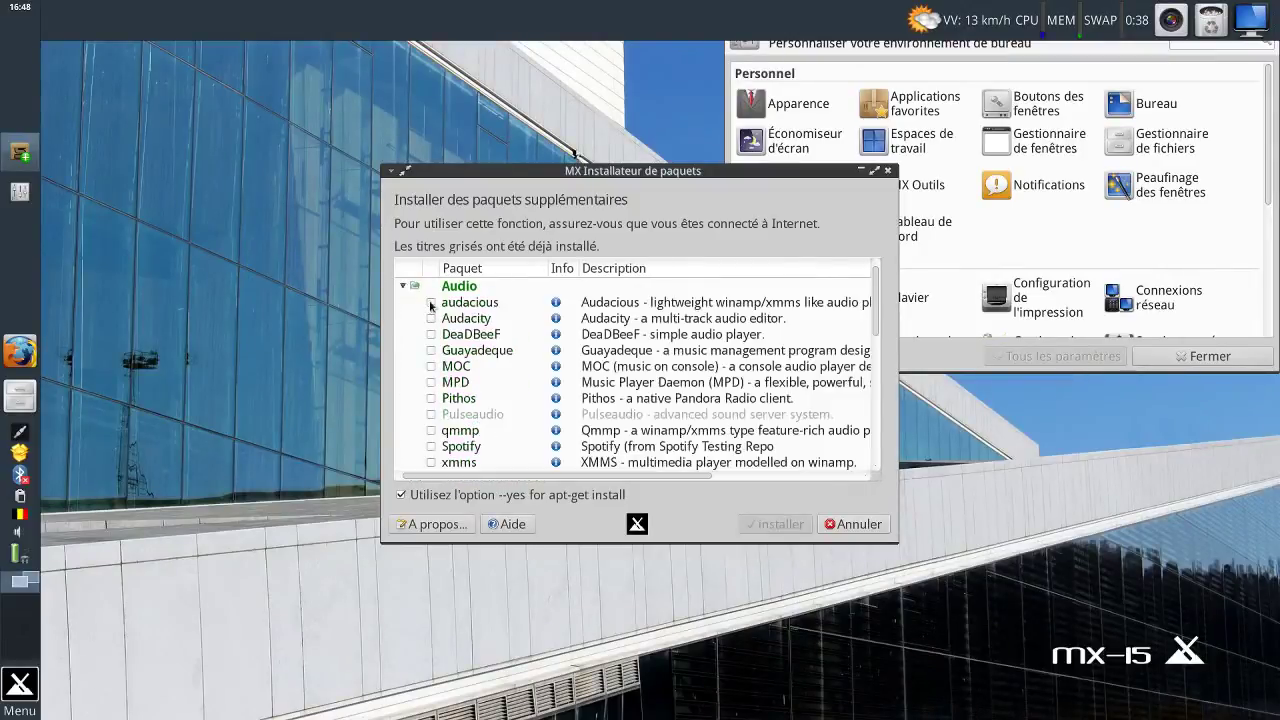
pyautogui.click(431, 318)
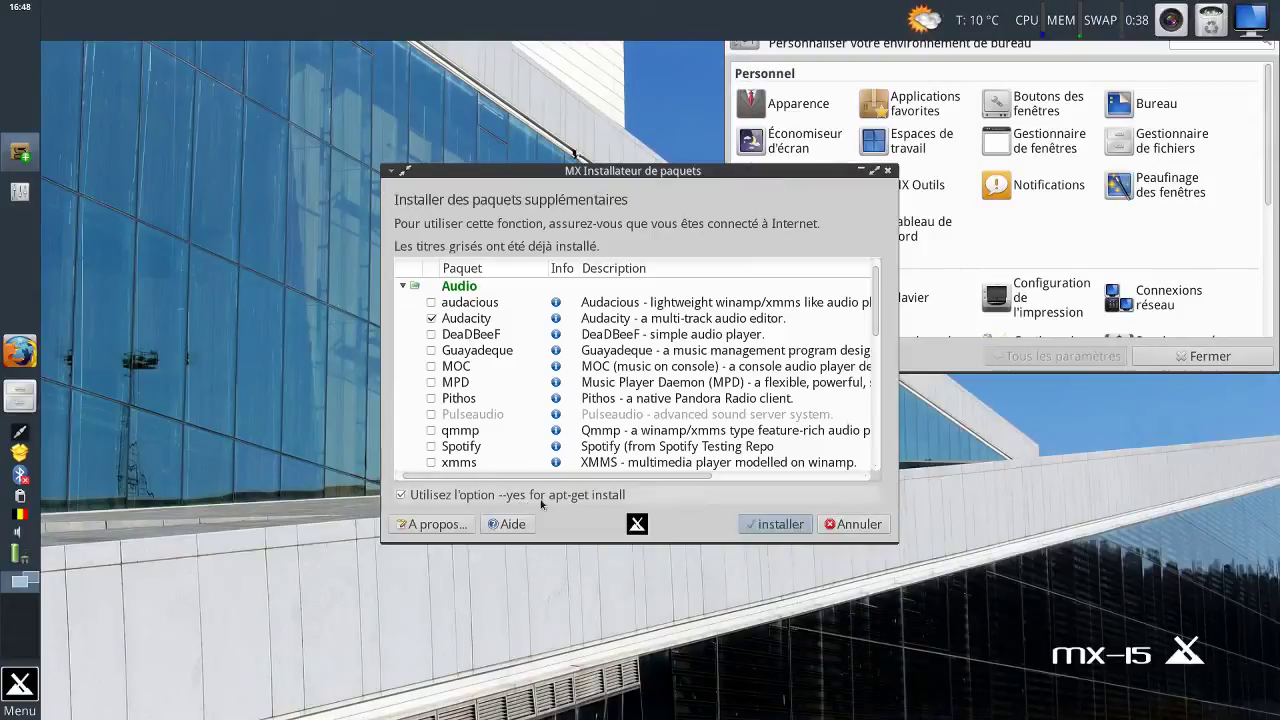
pyautogui.click(778, 525)
pyautogui.moveTo(530, 175); pyautogui.dragTo(282, 141)
# Watch the detailed installation log, then answer Oui in the Succès dialog to quit the installer.
pyautogui.click(578, 189)
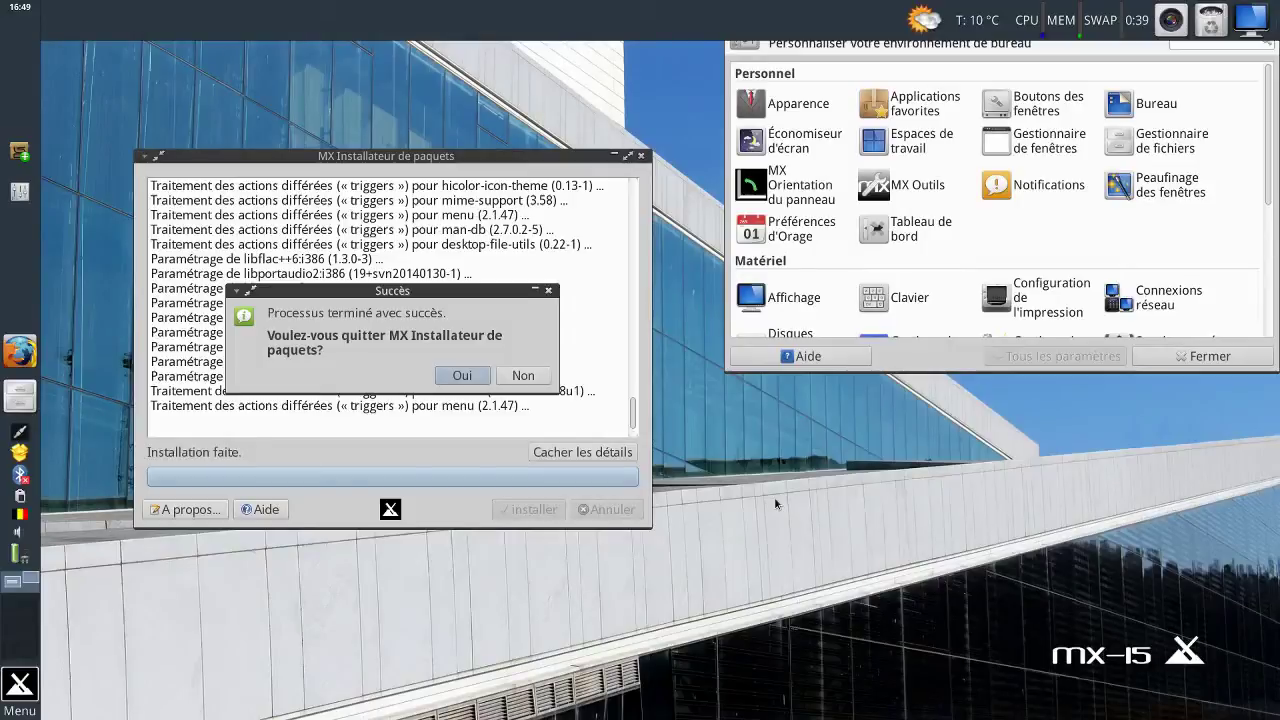
pyautogui.press('Return')
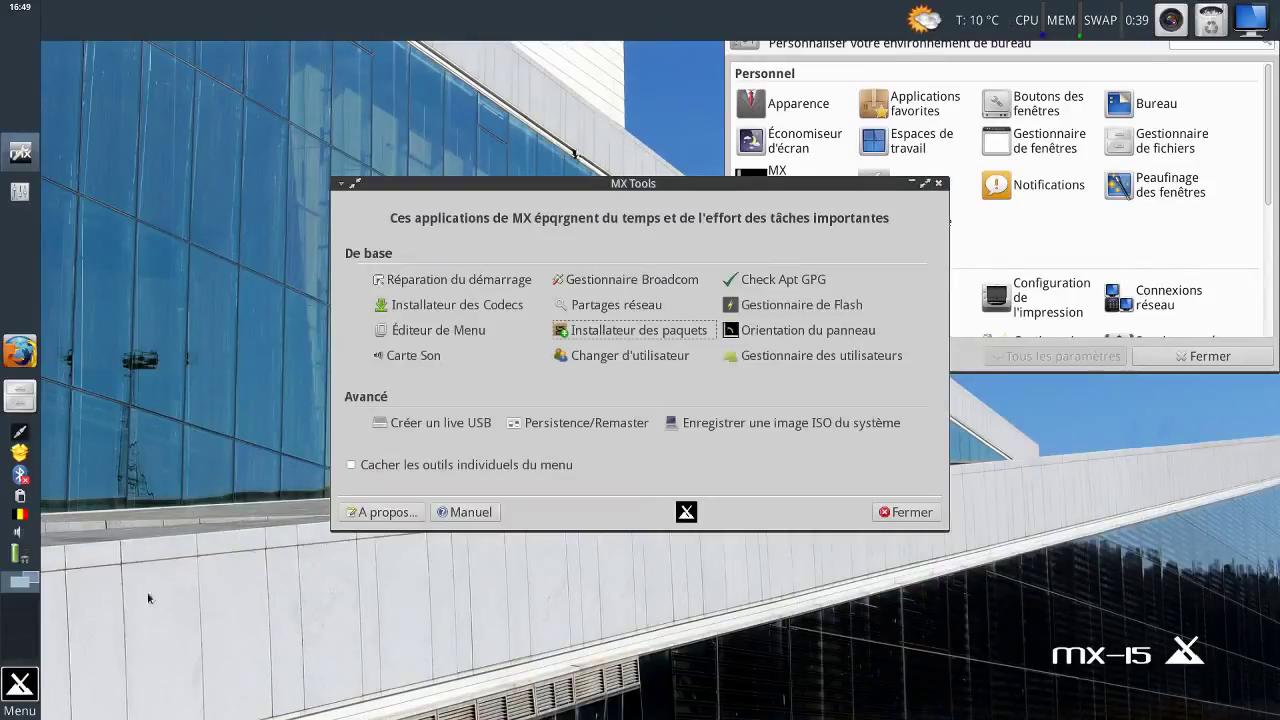
pyautogui.click(20, 686)
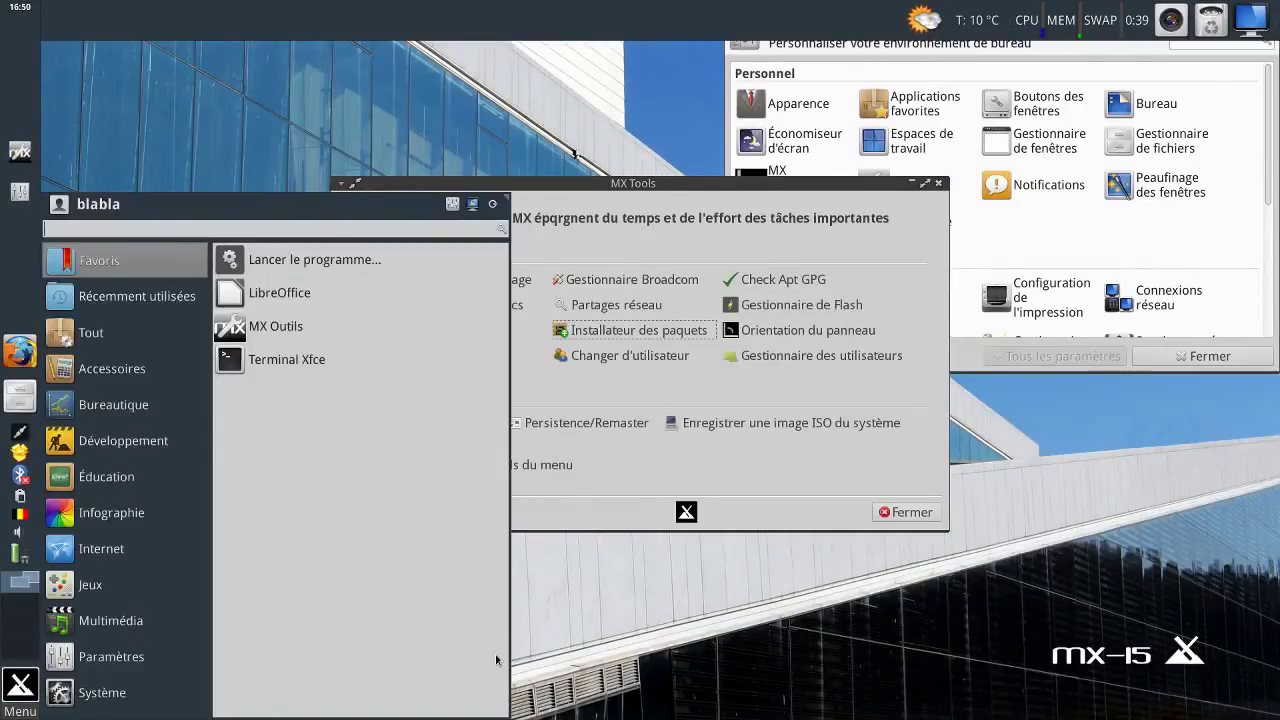
pyautogui.write('auda')
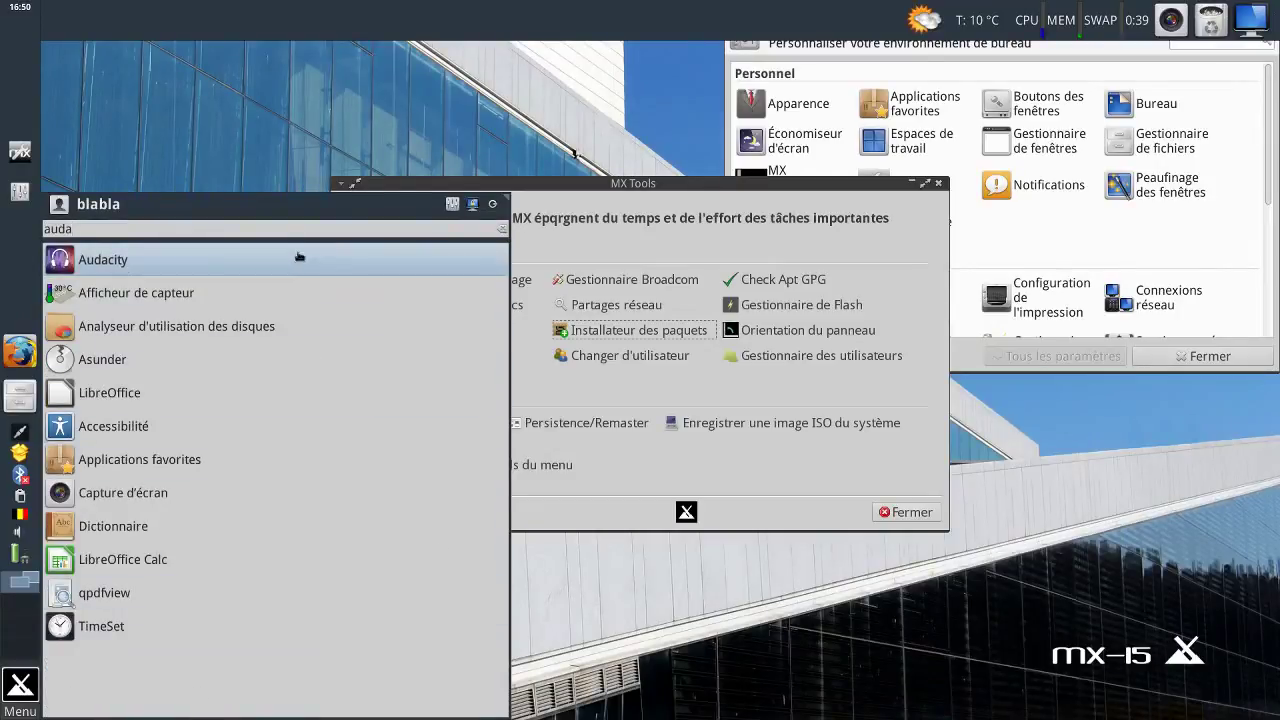
pyautogui.click(298, 257)
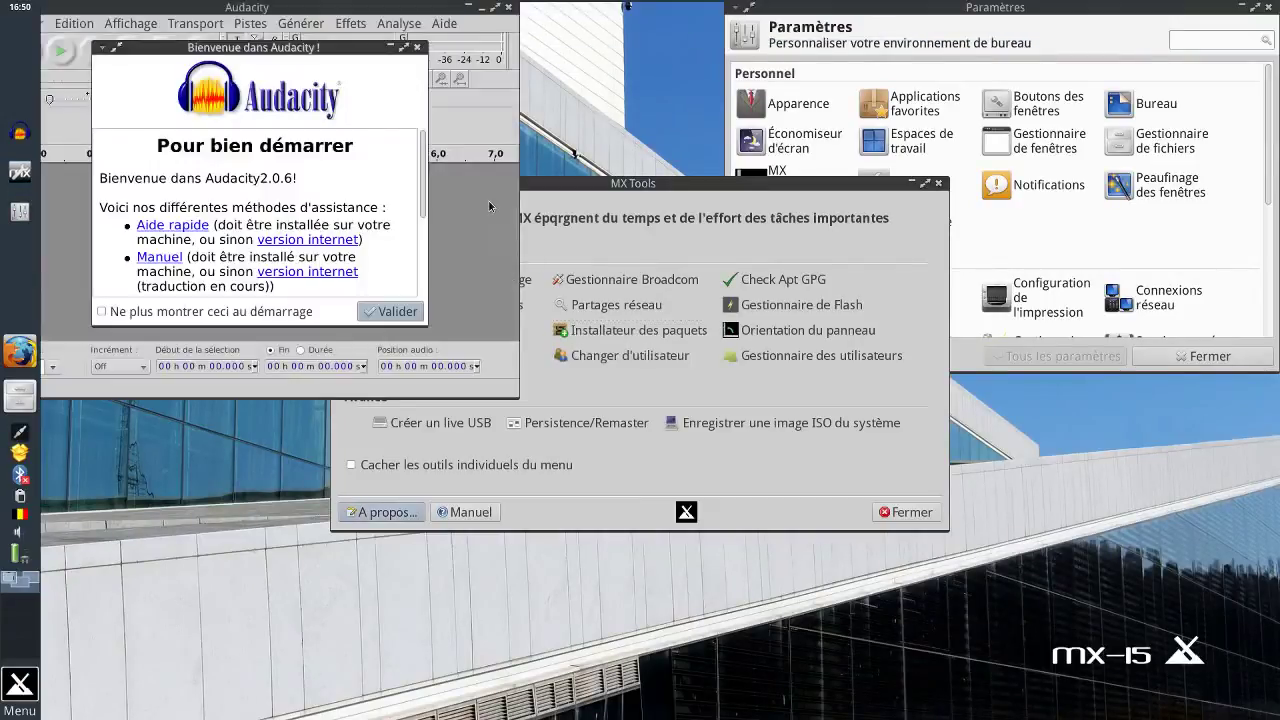
pyautogui.click(386, 312)
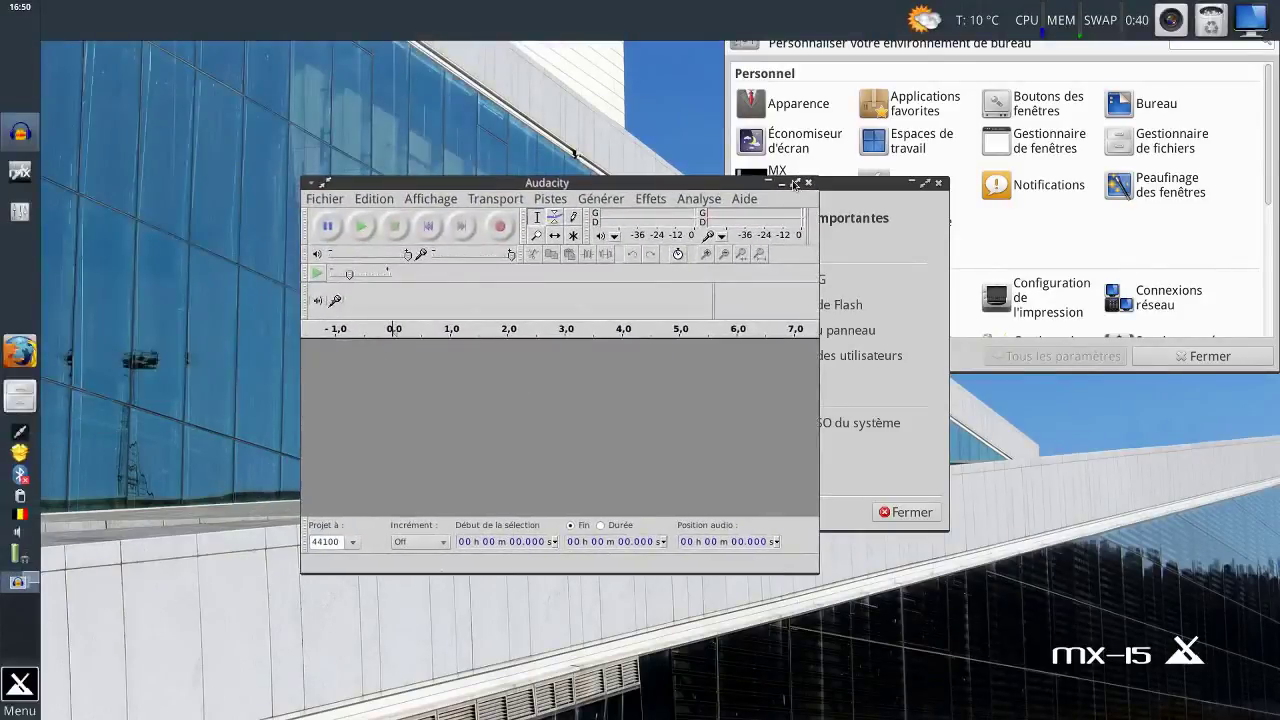
pyautogui.click(795, 183)
pyautogui.click(1235, 8)
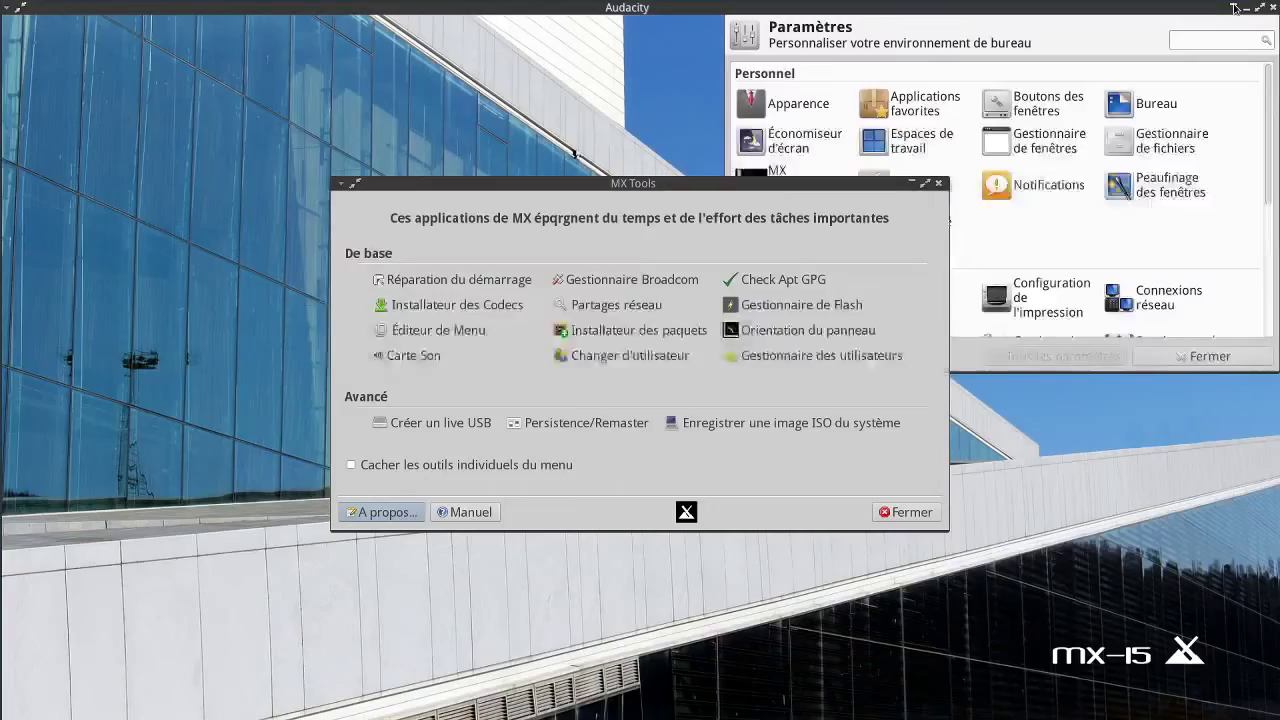
pyautogui.click(1235, 8)
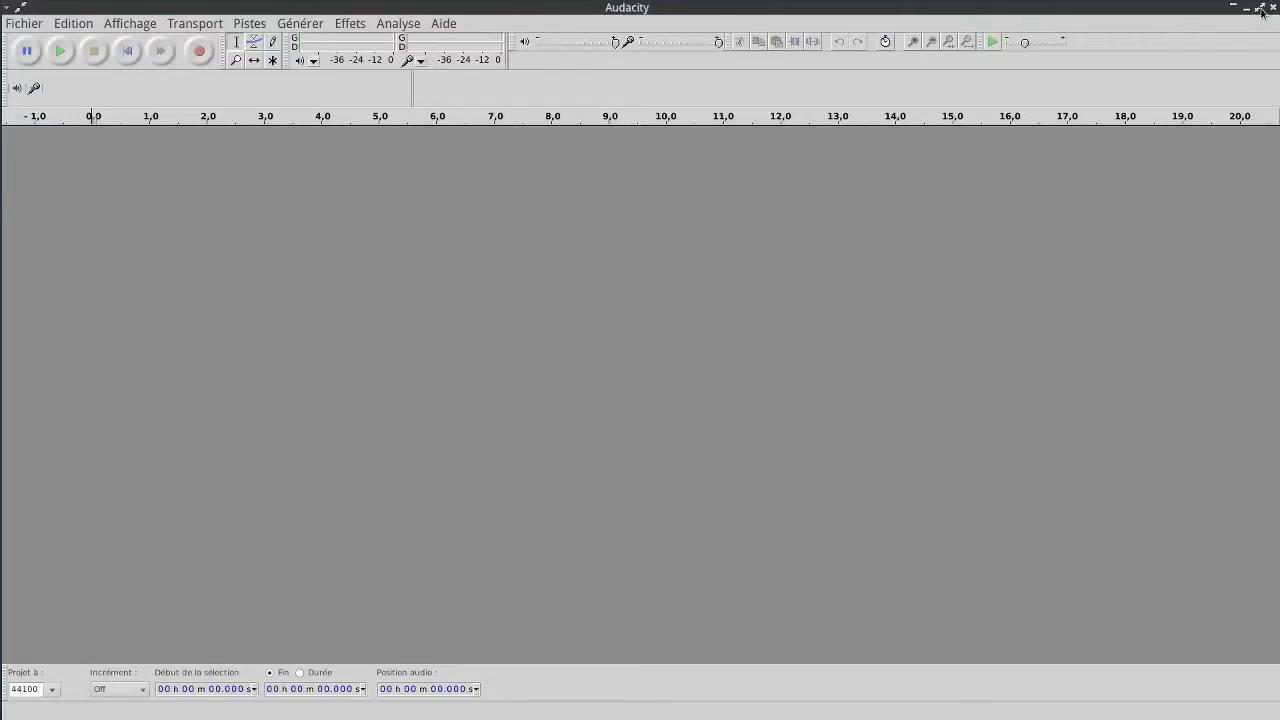
pyautogui.click(1261, 9)
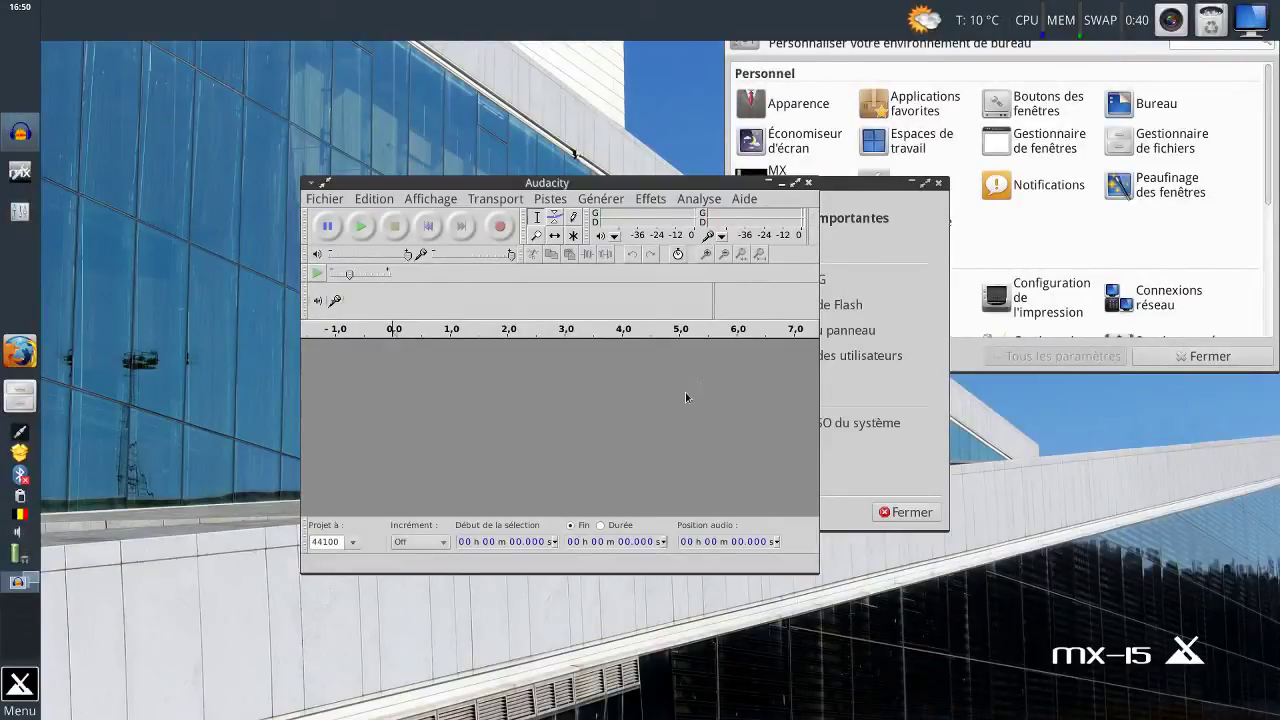
pyautogui.click(809, 184)
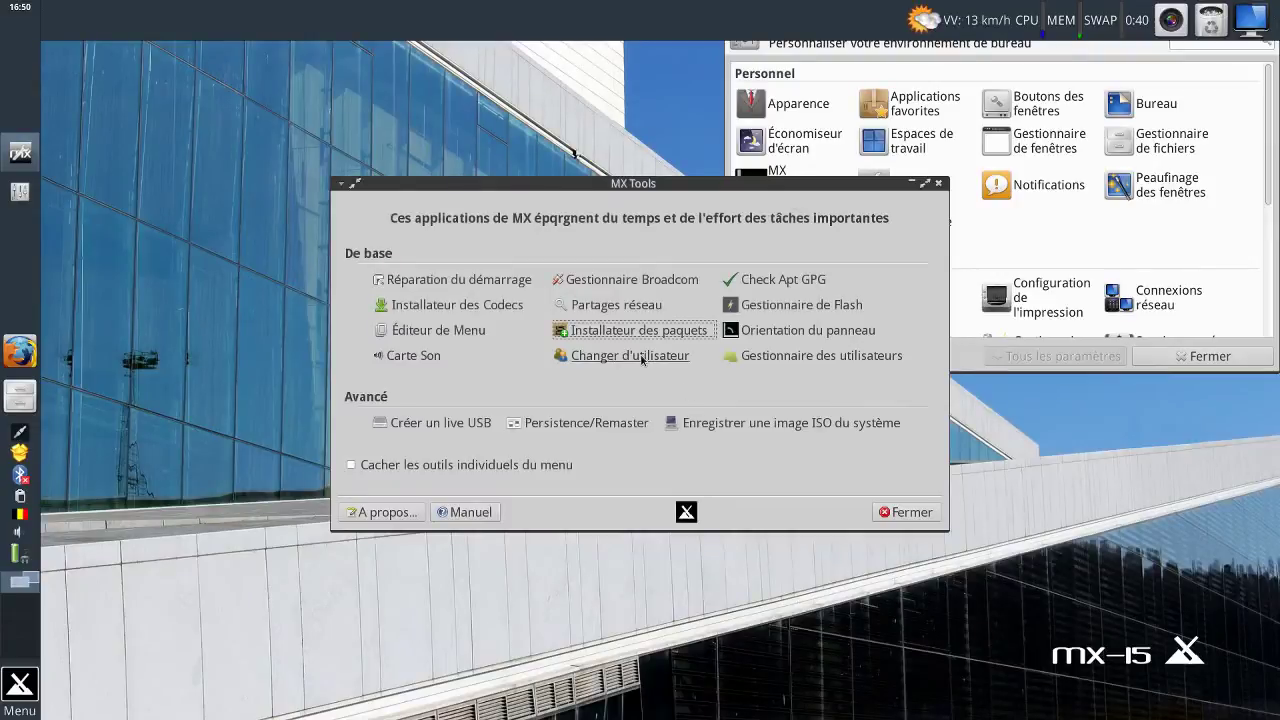
pyautogui.click(641, 356)
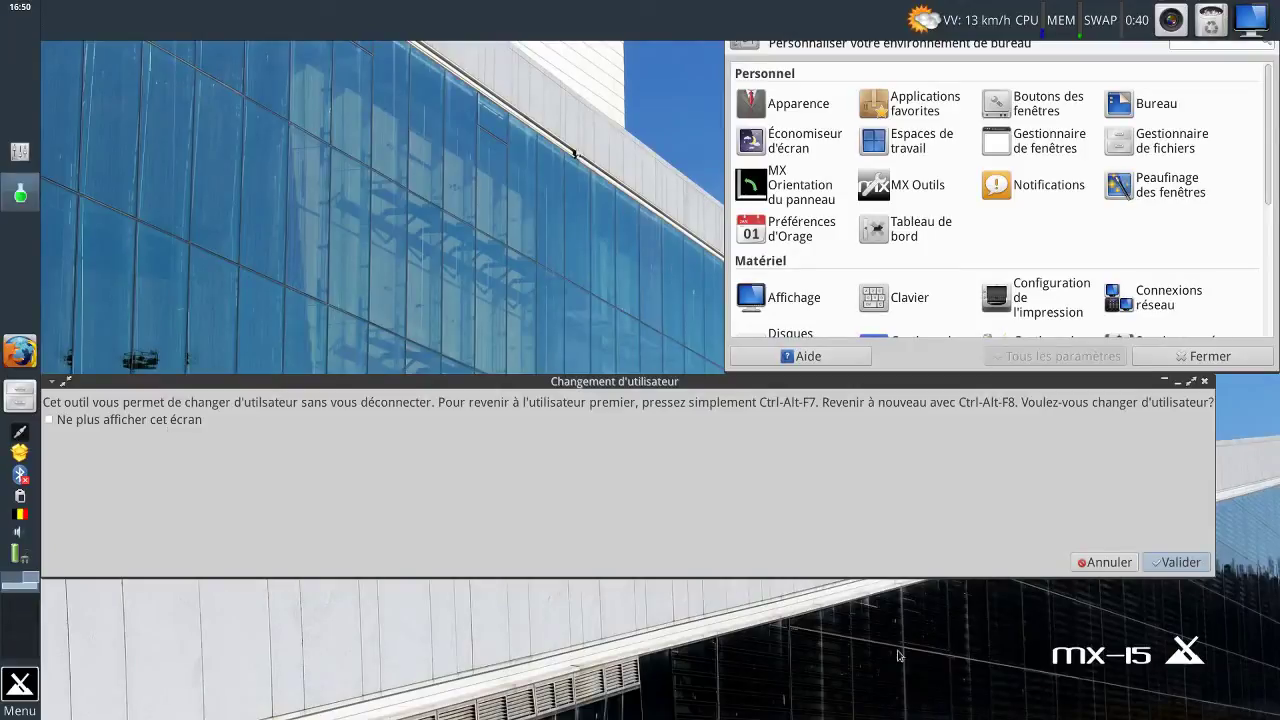
pyautogui.click(1105, 562)
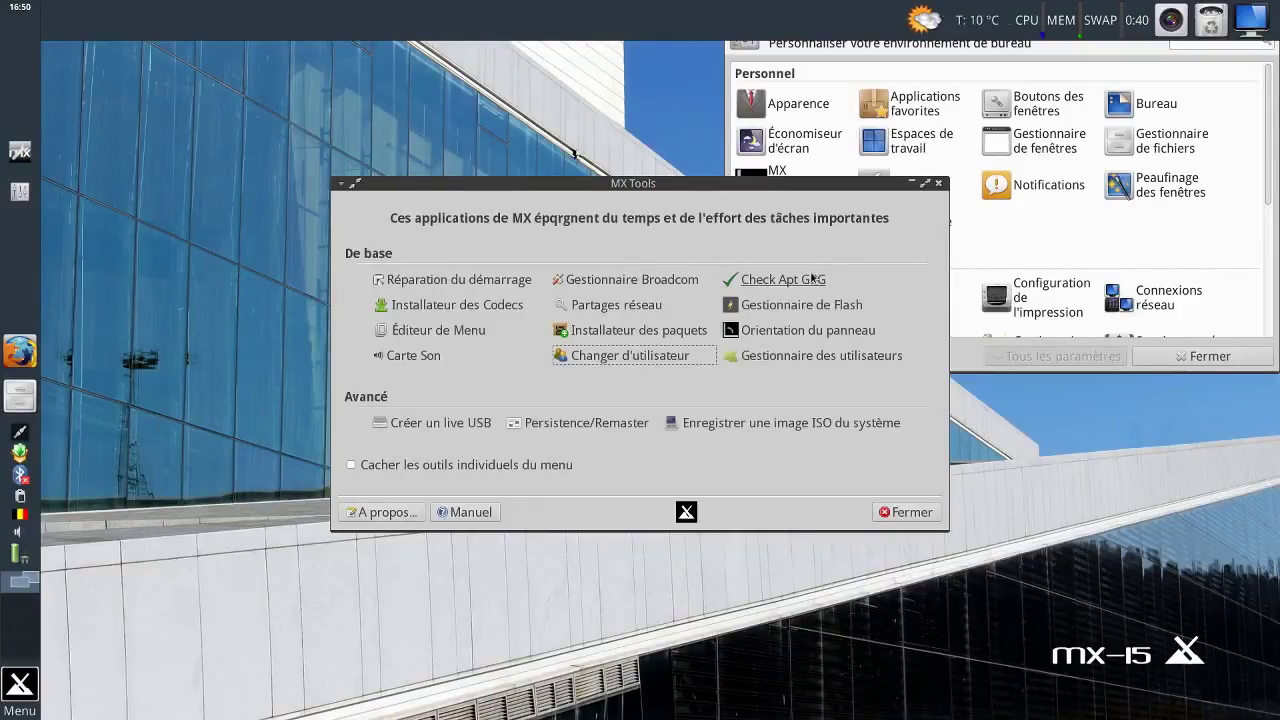
# Open and cancel Orientation du panneau from MX Tools, then move MX Tools lower-left and Paramètres down.
pyautogui.click(841, 330)
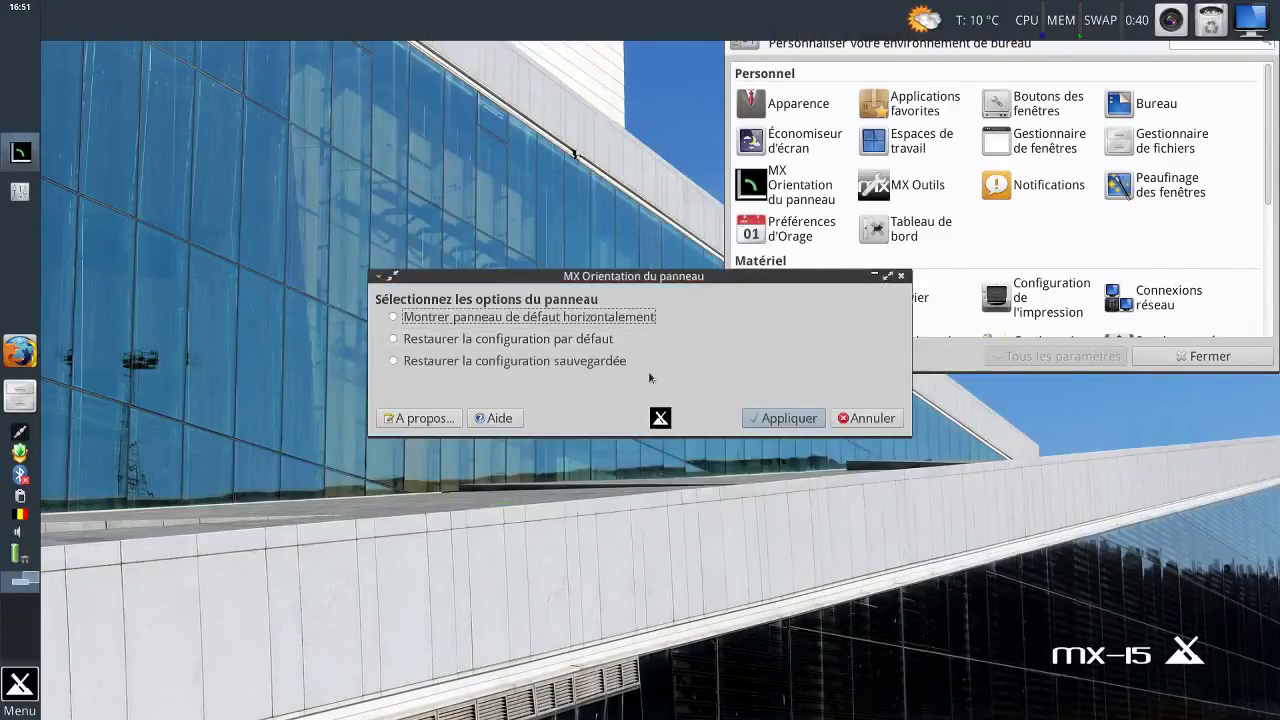
pyautogui.click(860, 421)
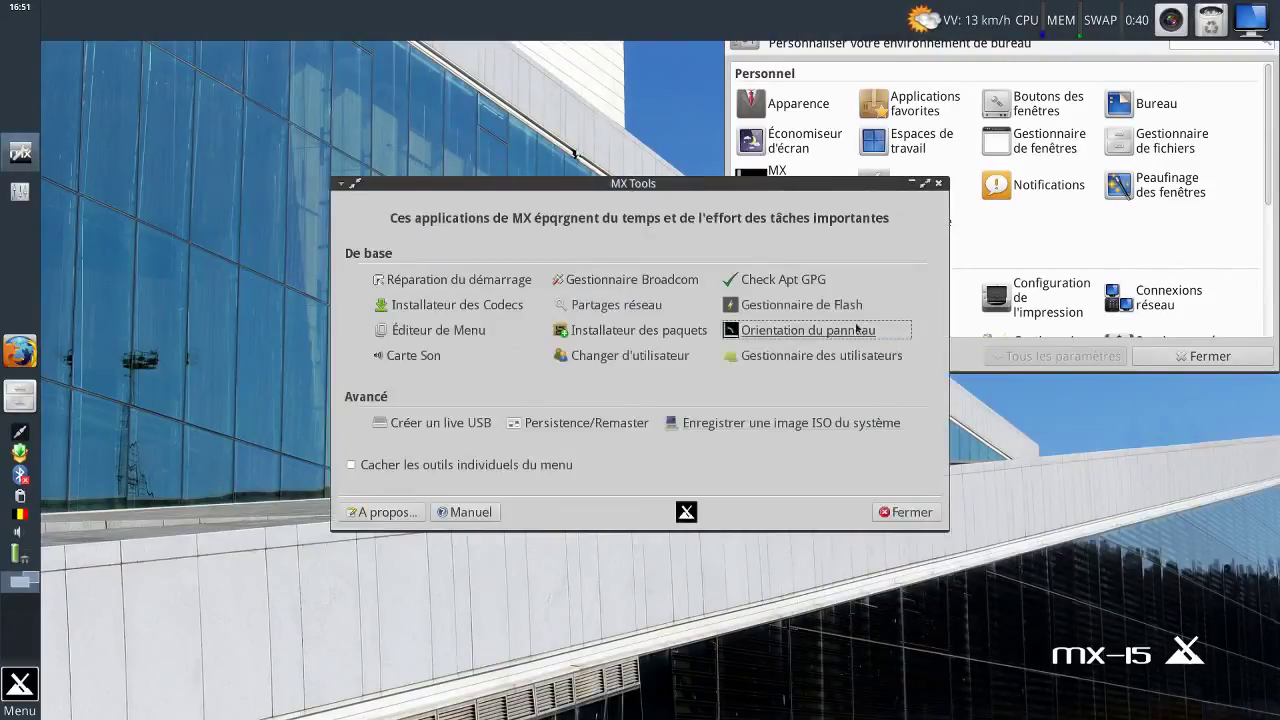
pyautogui.moveTo(762, 186); pyautogui.dragTo(584, 319)
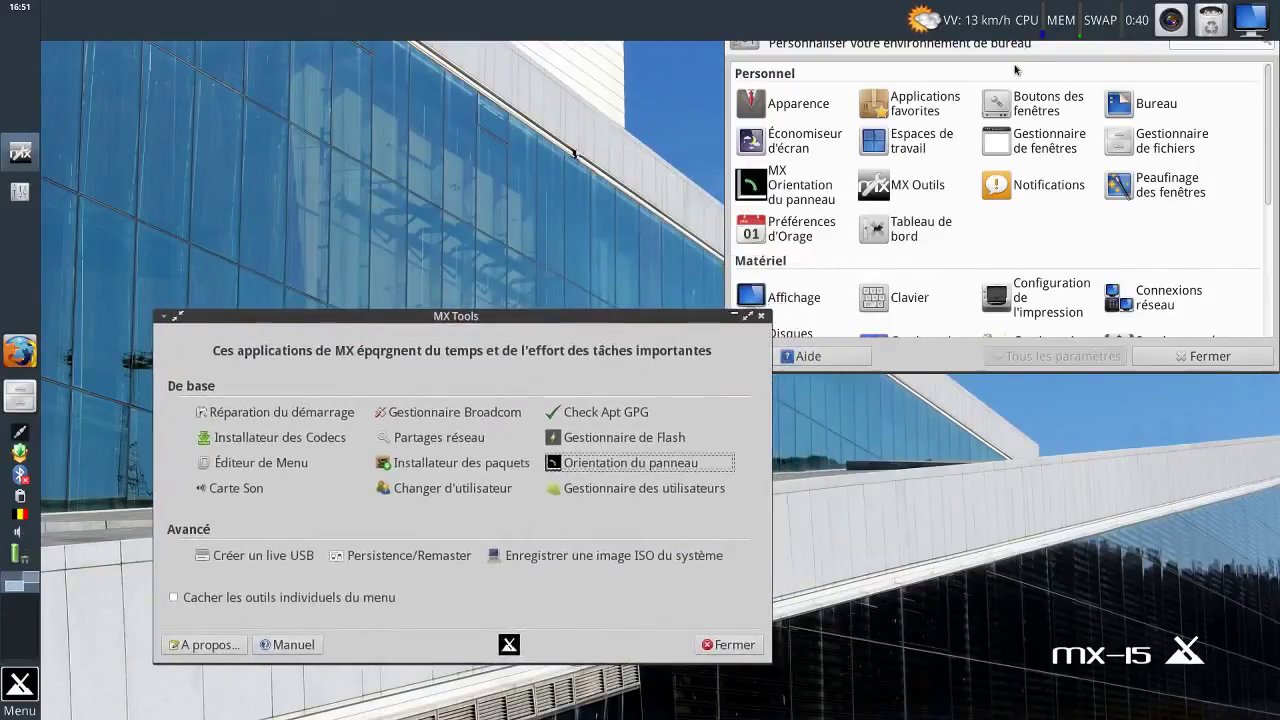
pyautogui.click(1002, 13)
pyautogui.moveTo(1002, 13); pyautogui.dragTo(980, 120)
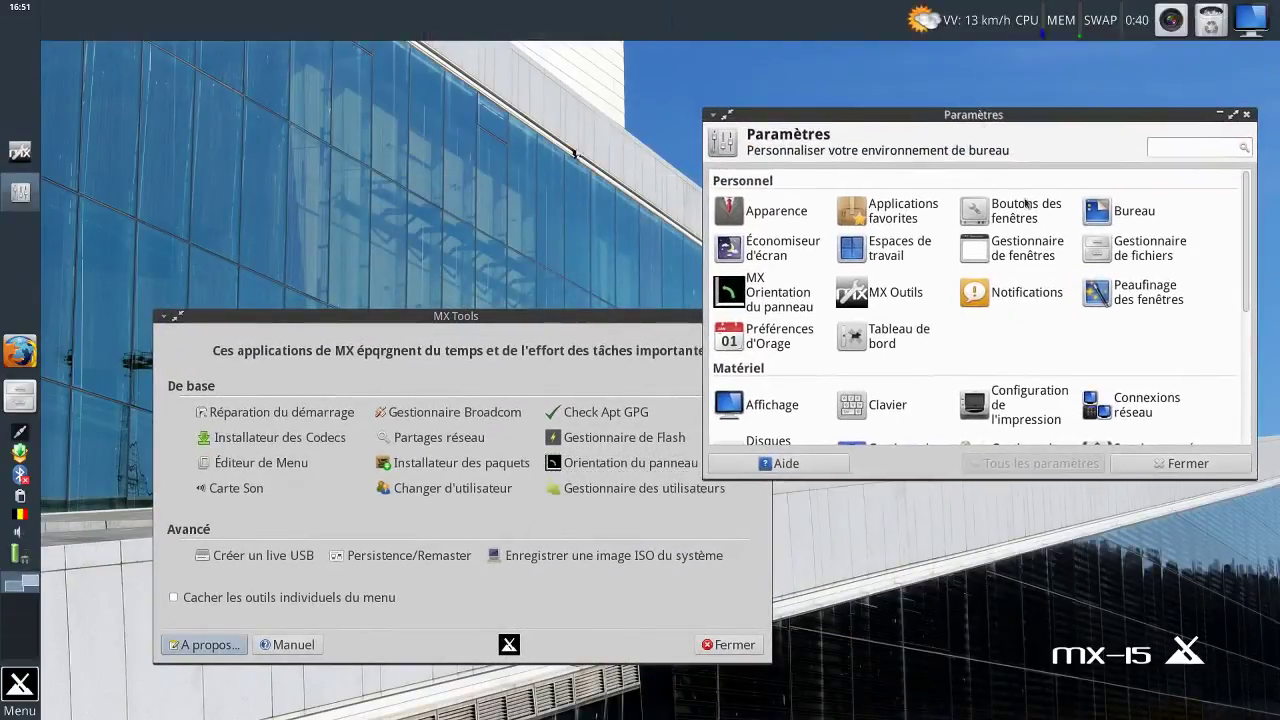
# Open Orientation du panneau from Paramètres, cancel it unchanged, and bring MX Tools back to front.
pyautogui.click(800, 311)
pyautogui.click(856, 419)
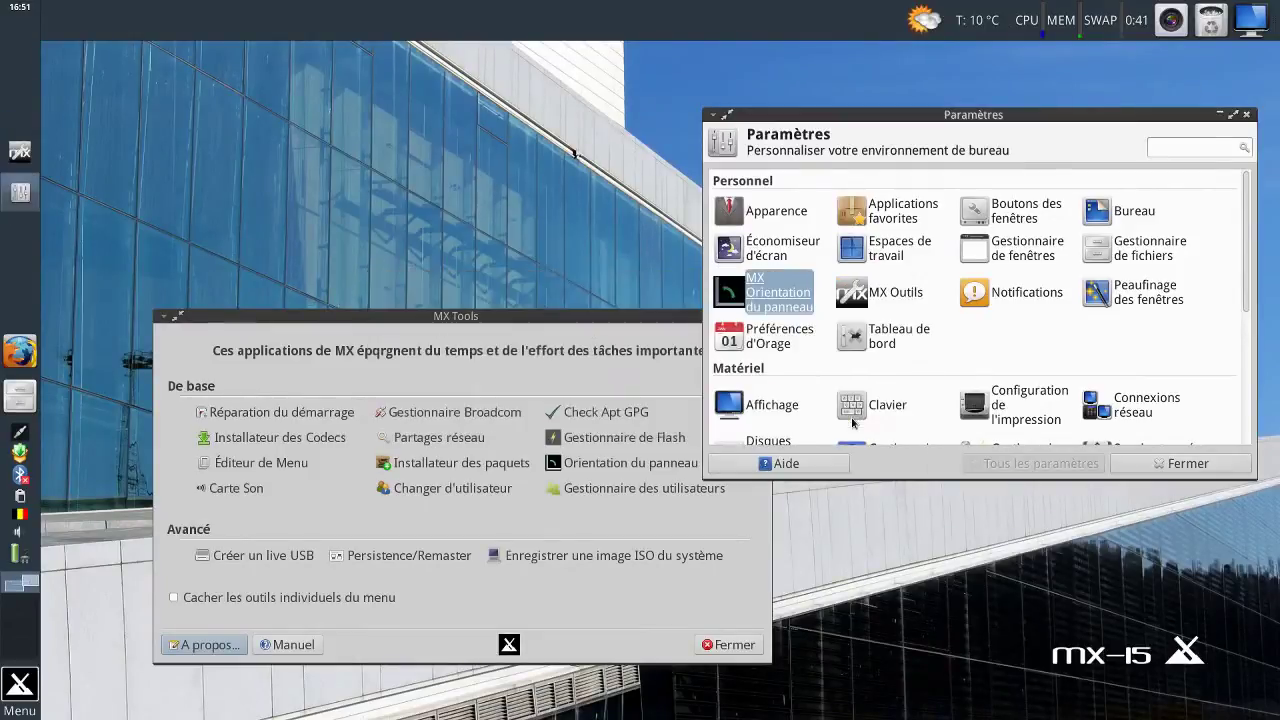
pyautogui.click(650, 332)
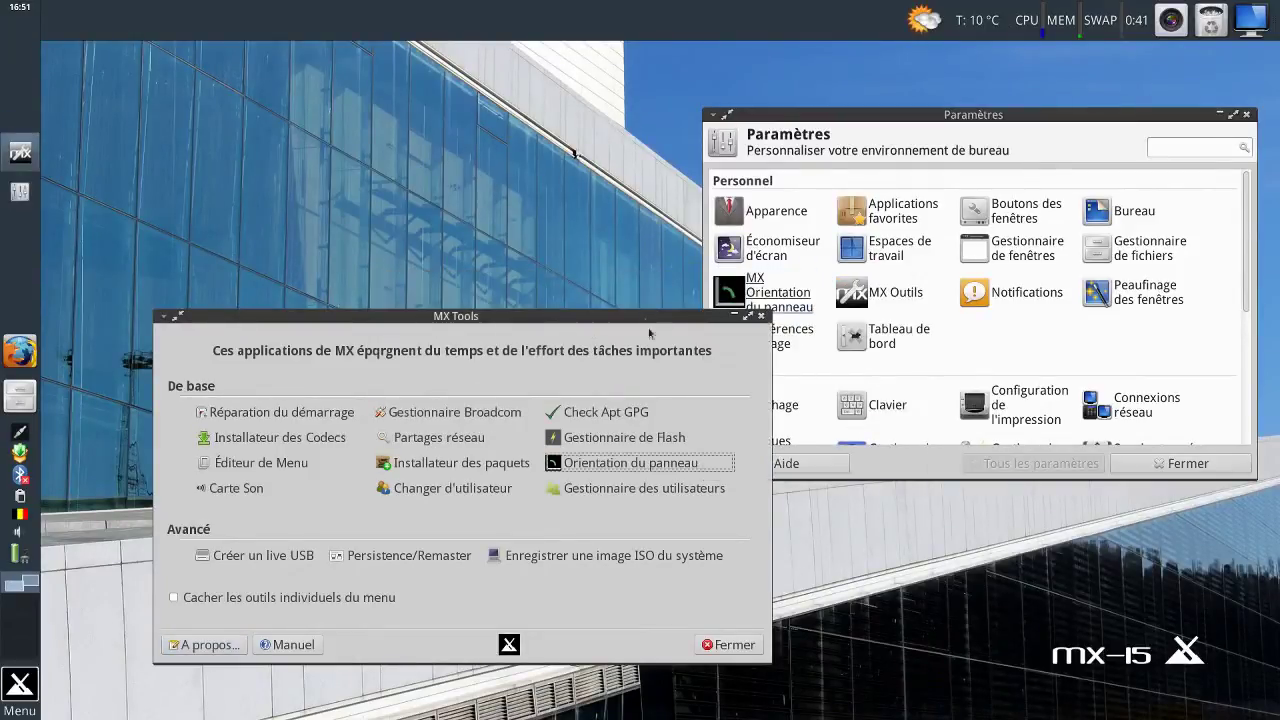
# Launch Gestionnaire des utilisateurs, view its Options and Copie/Sync tabs, and return to Ajouter/Supprimer Utilisateur.
pyautogui.click(615, 491)
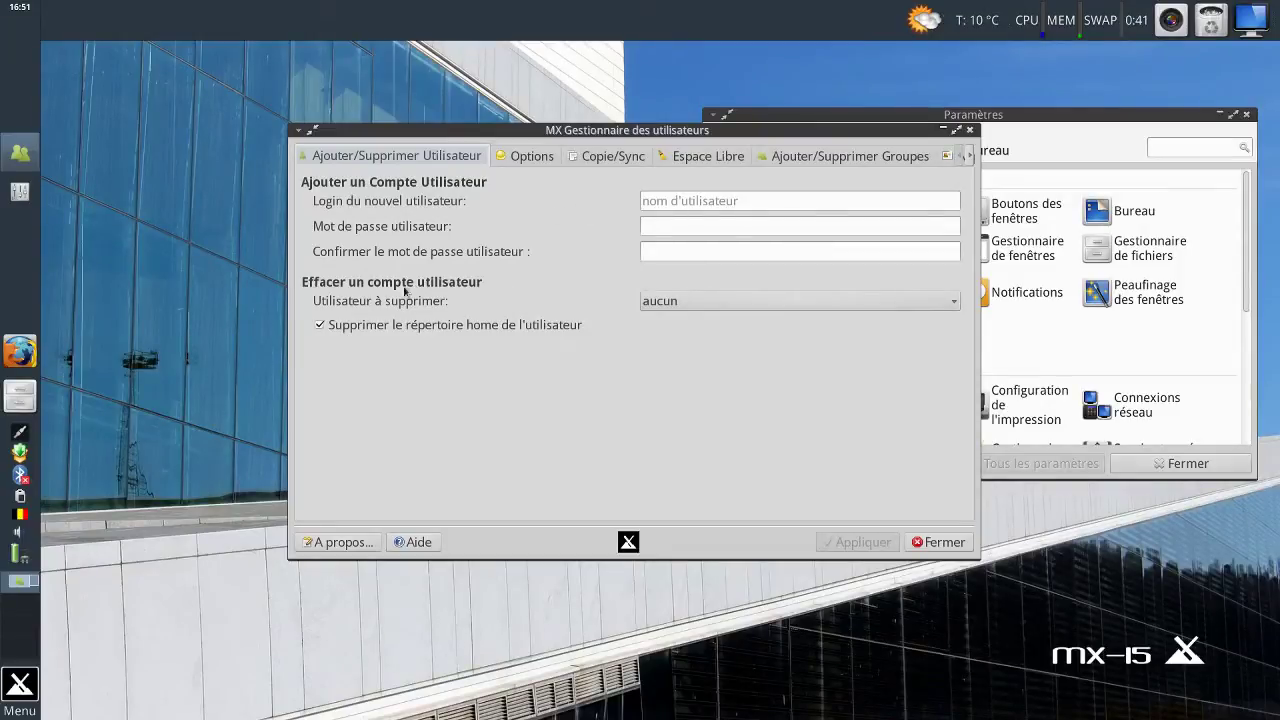
pyautogui.click(521, 162)
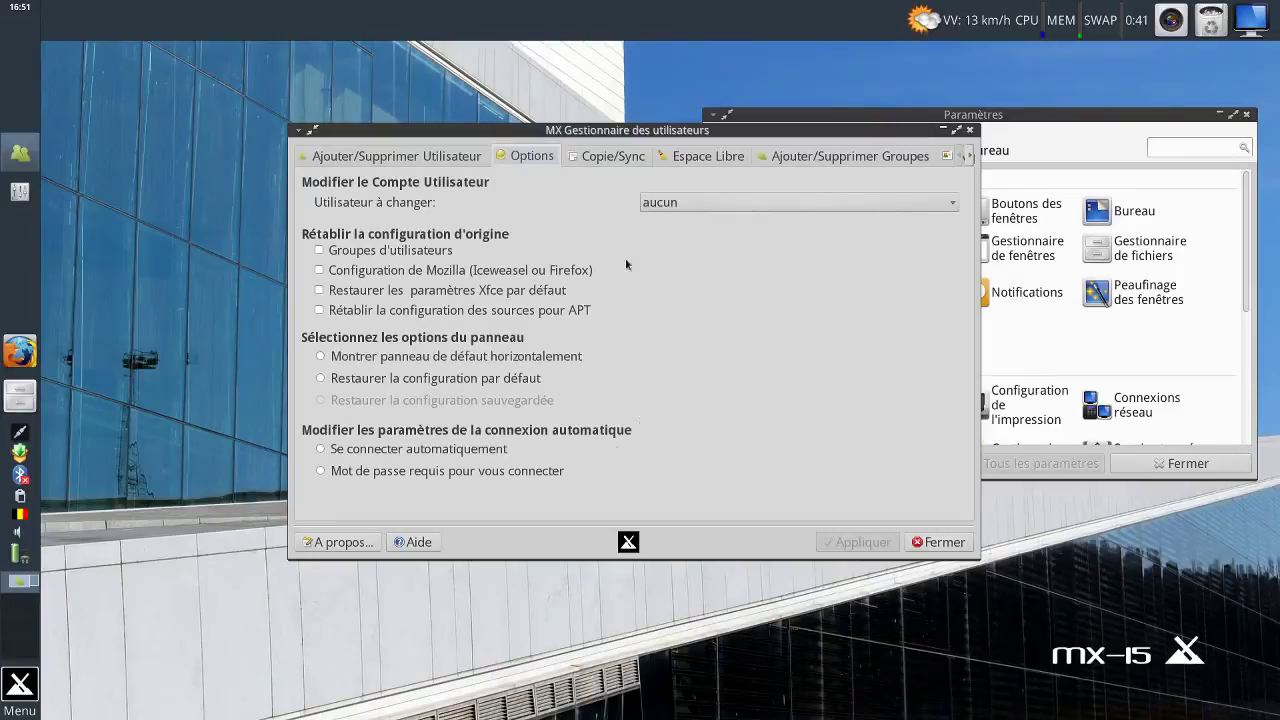
pyautogui.click(605, 157)
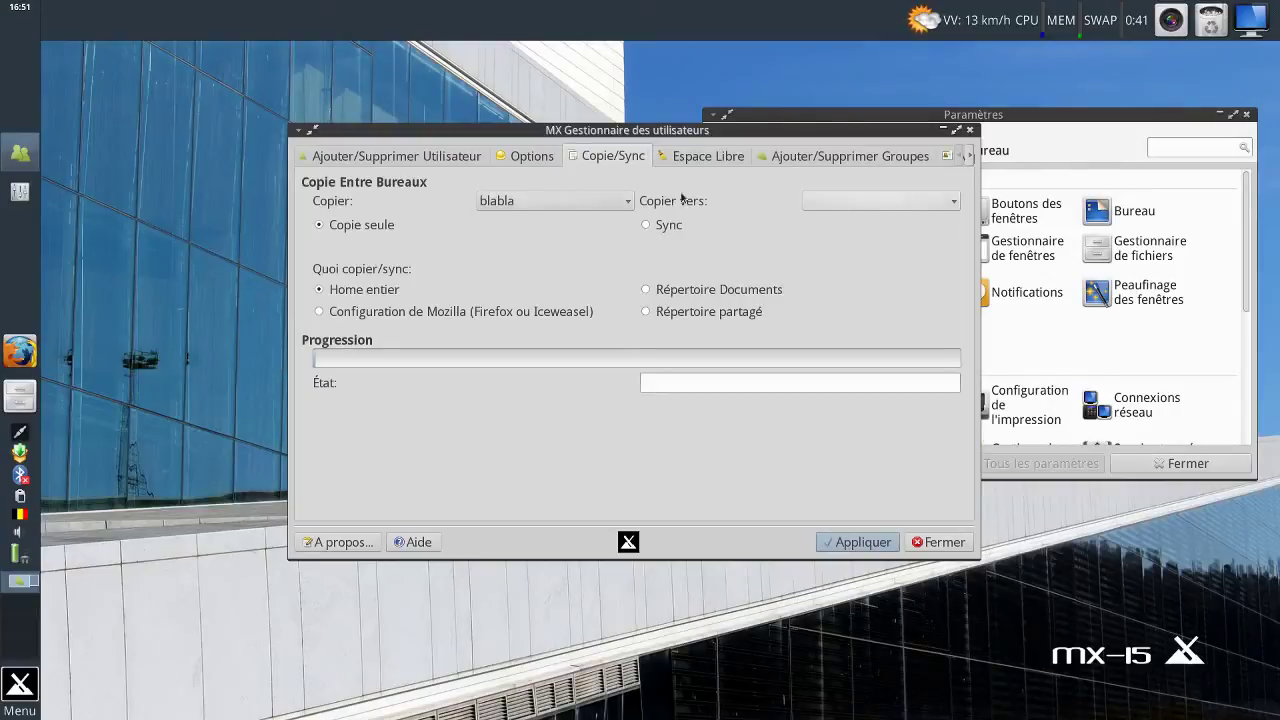
pyautogui.click(462, 162)
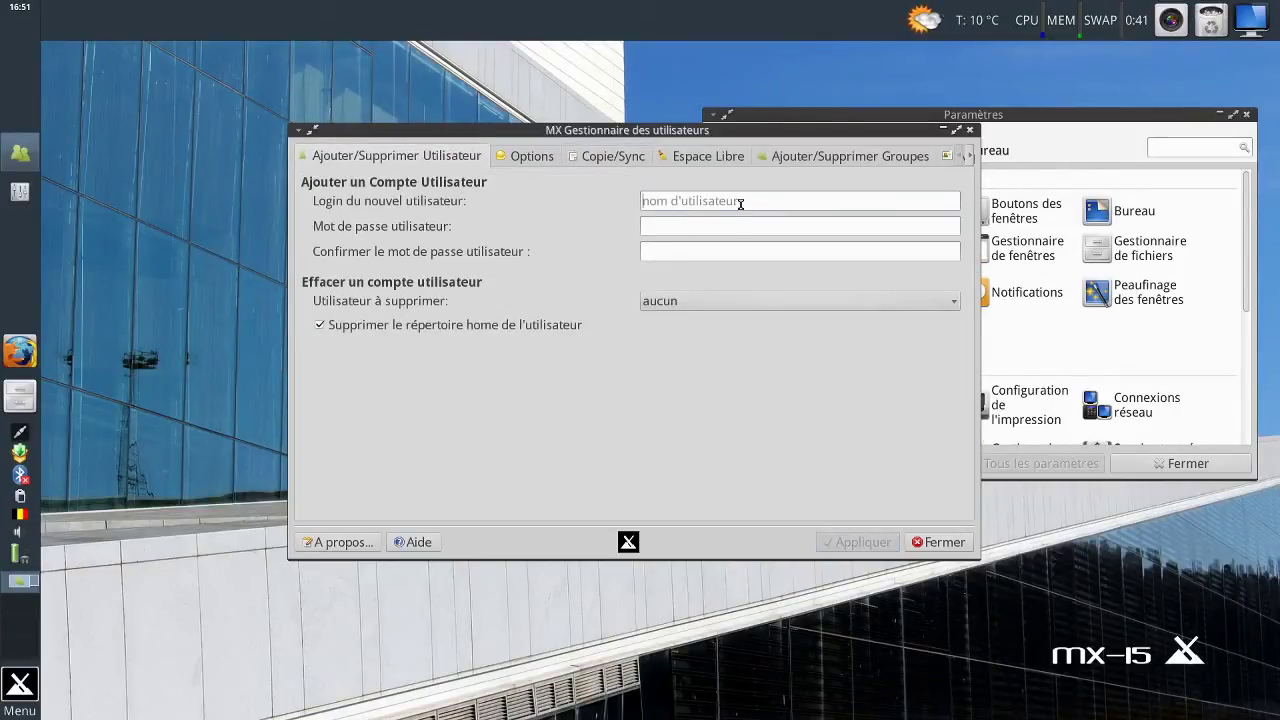
# Add user account blabla2 with a confirmed password and acknowledge the success message.
pyautogui.write('blabla')
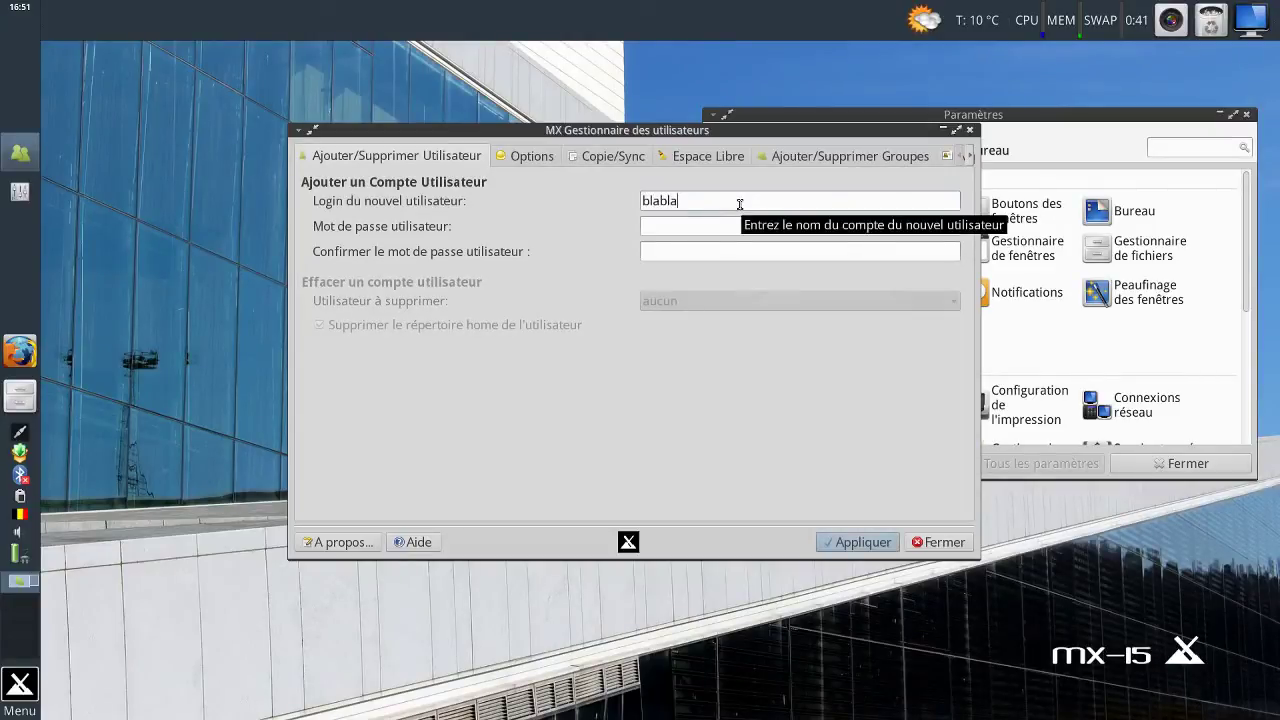
pyautogui.write('2')
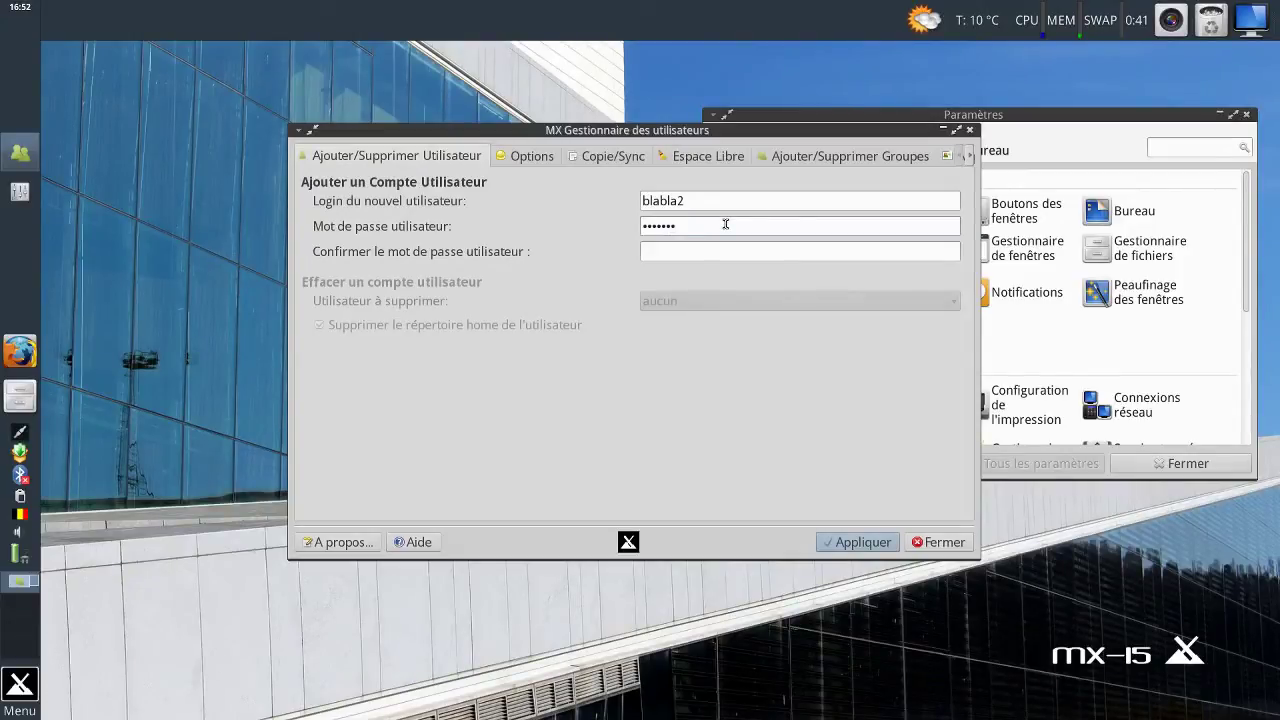
pyautogui.click(723, 250)
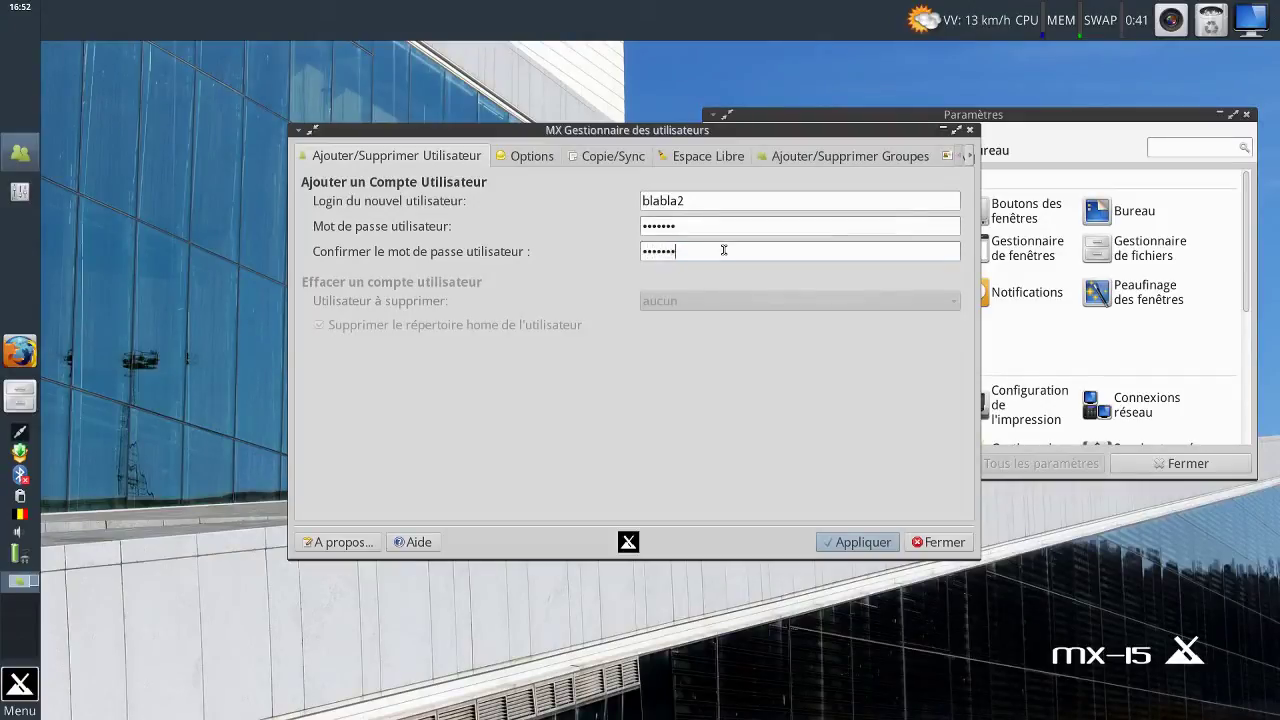
pyautogui.click(855, 541)
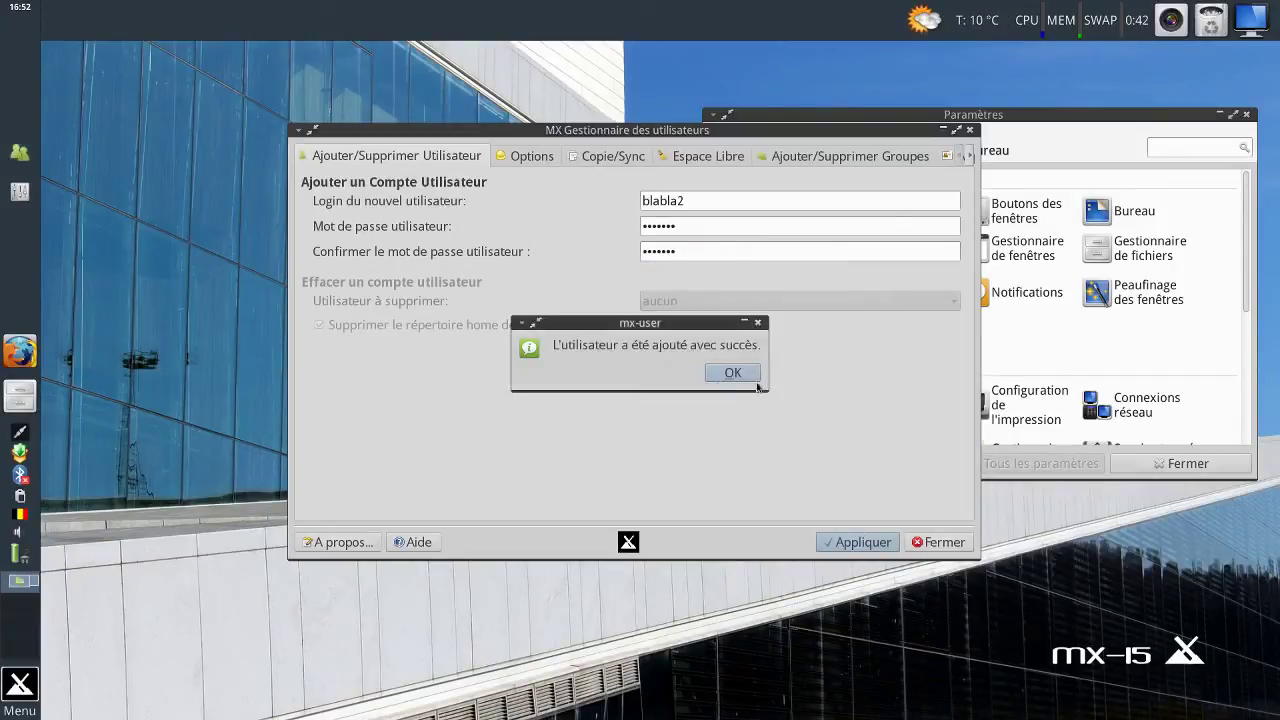
pyautogui.click(735, 373)
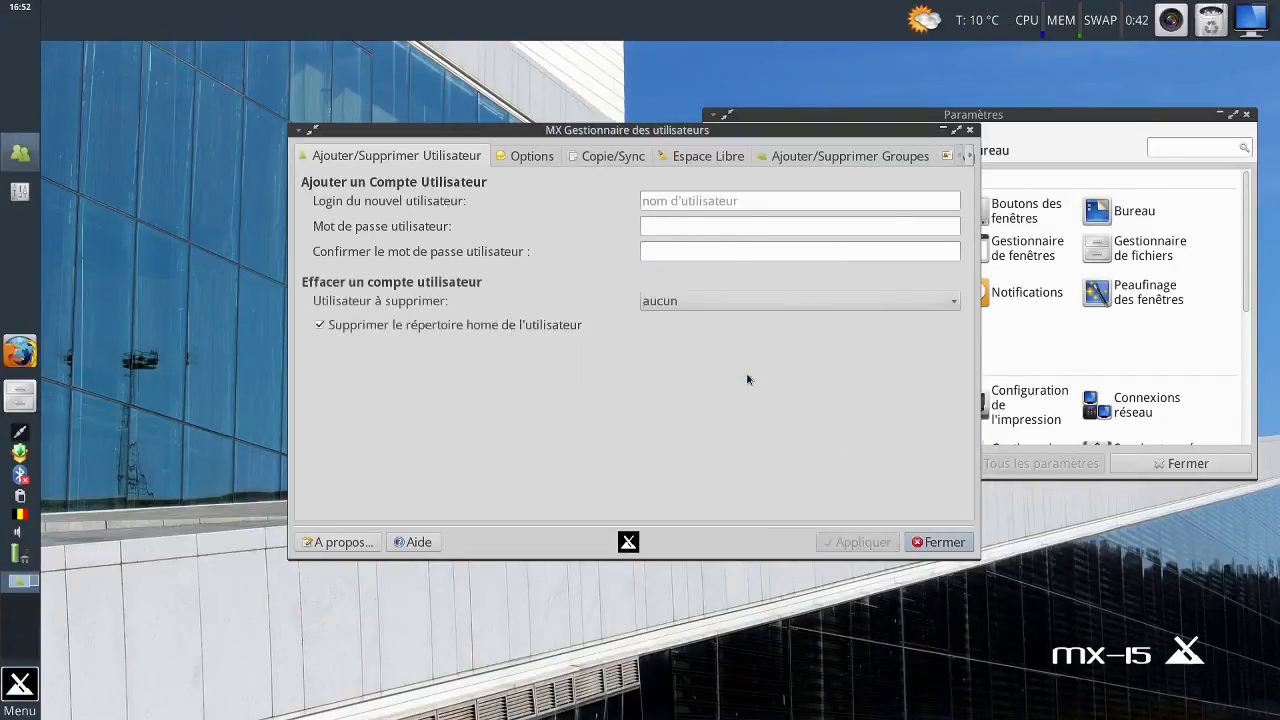
# Fill in login blabla3 with a password and its confirmation on the add-user form.
pyautogui.click(585, 158)
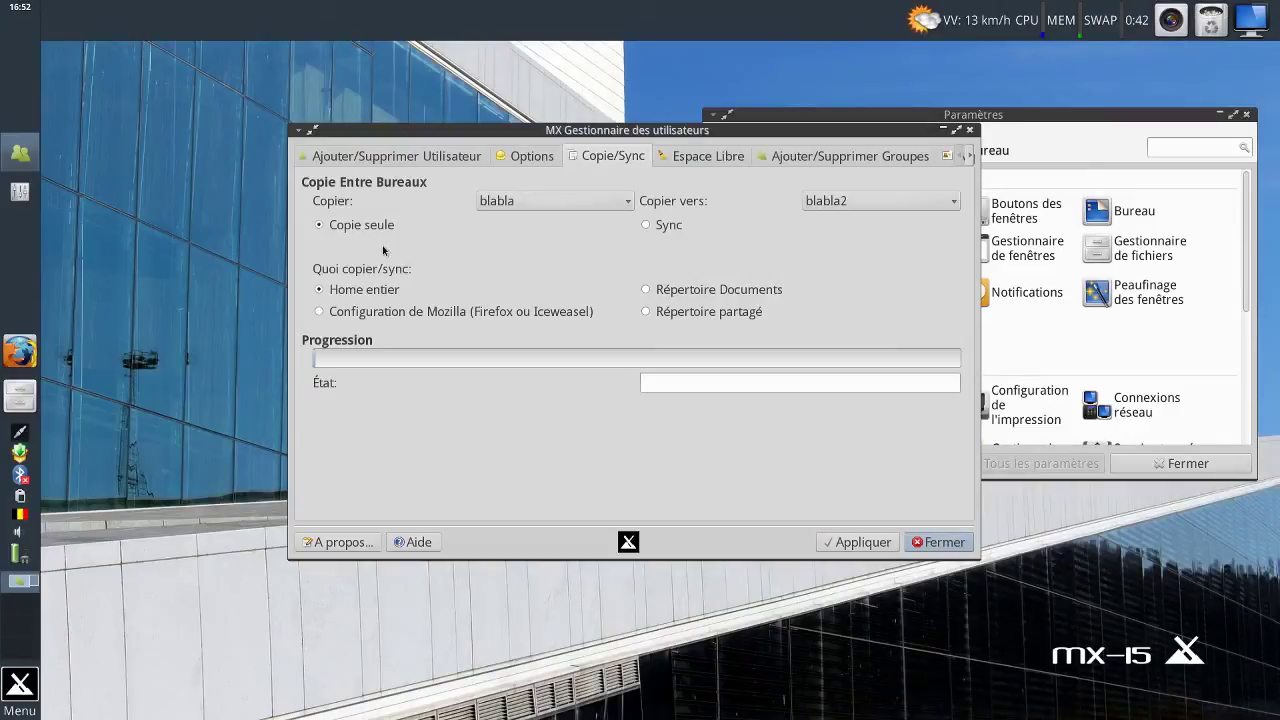
pyautogui.click(363, 156)
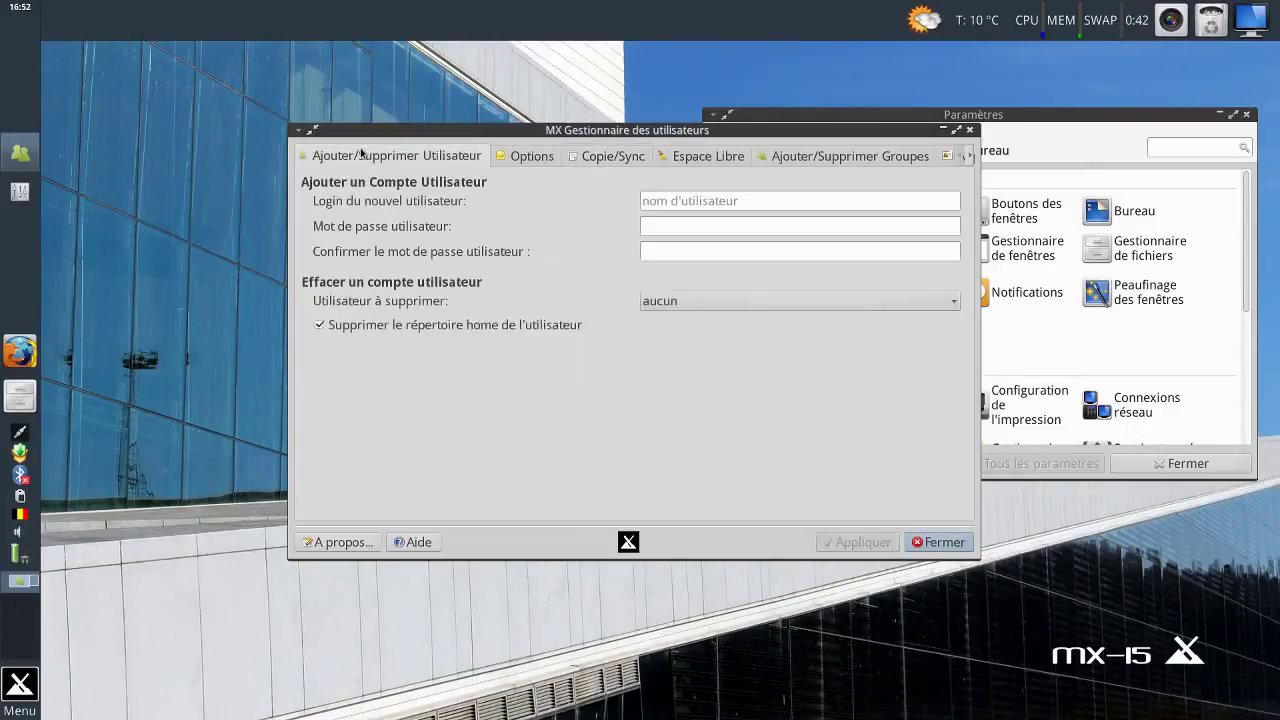
pyautogui.click(687, 200)
pyautogui.write('blabl')
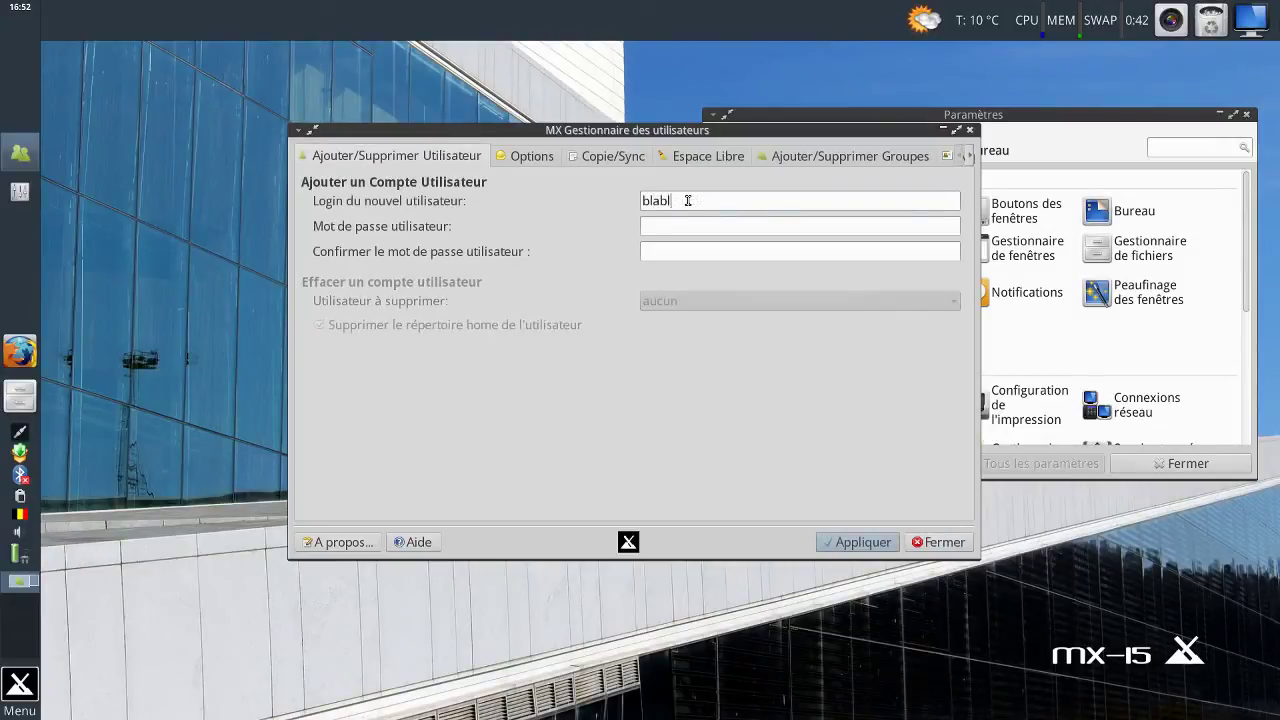
pyautogui.write('a3')
pyautogui.click(697, 226)
pyautogui.write('••••')
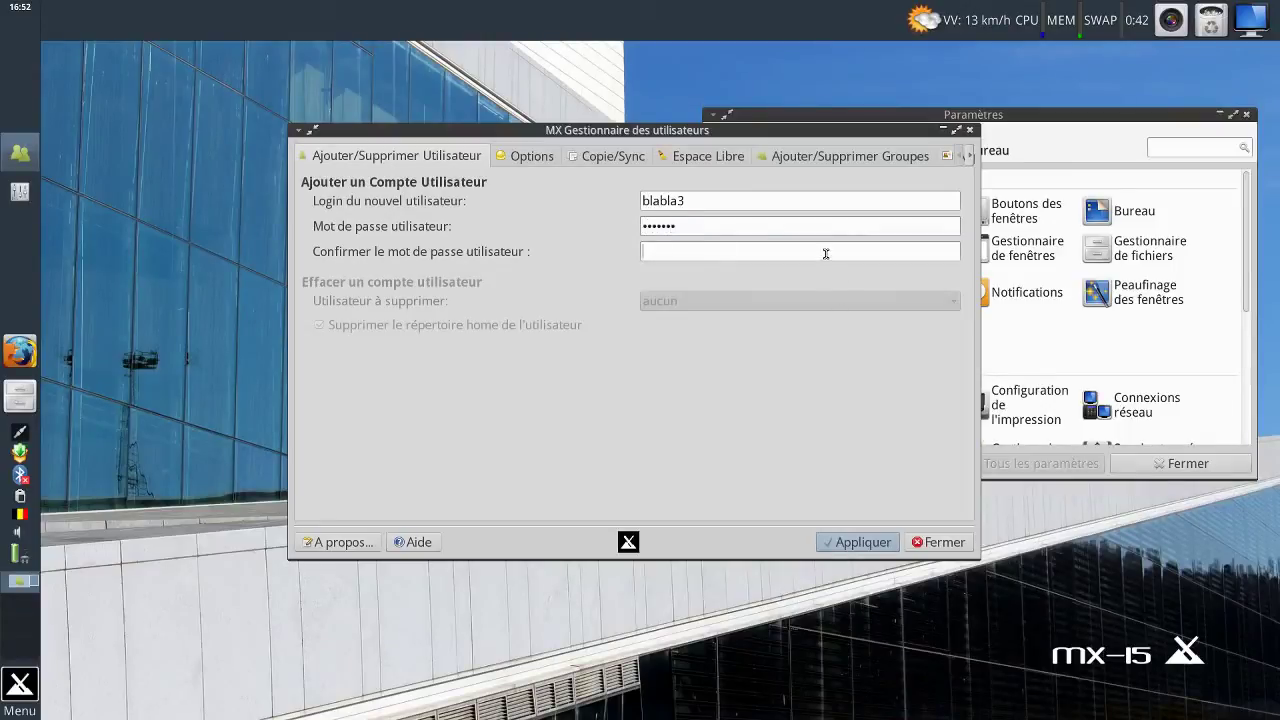
pyautogui.press('Tab')
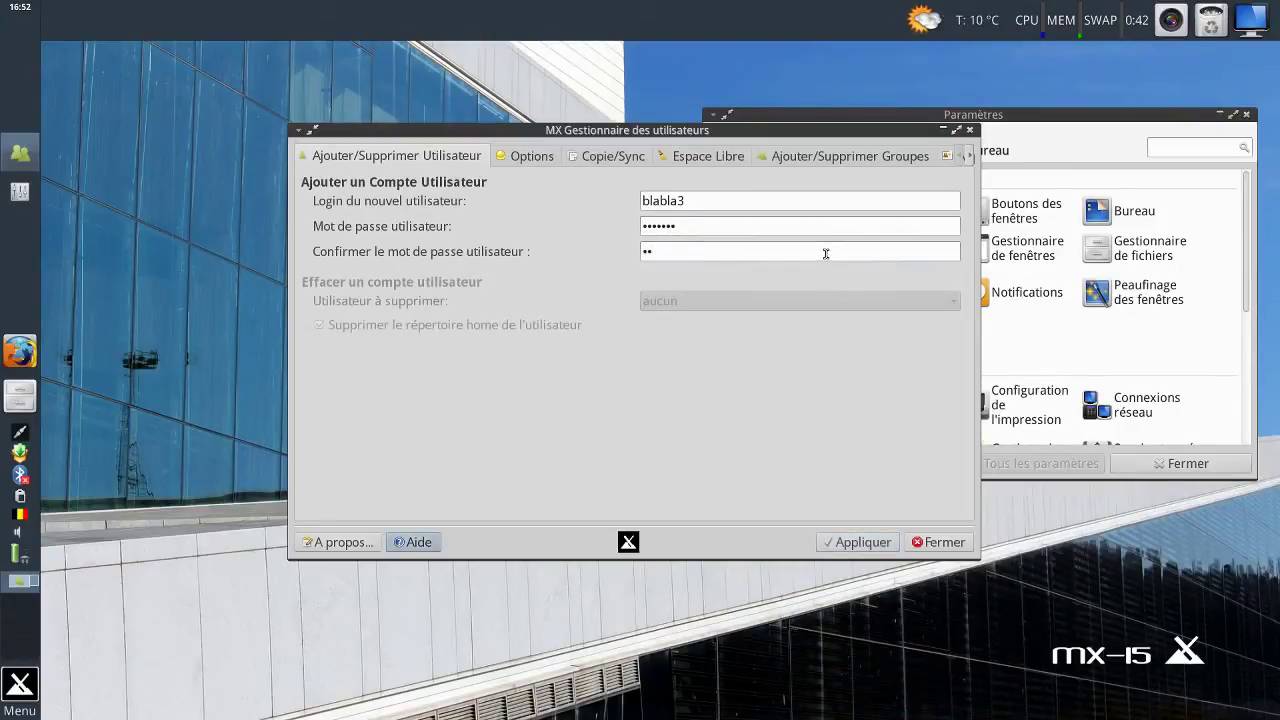
pyautogui.click(825, 253)
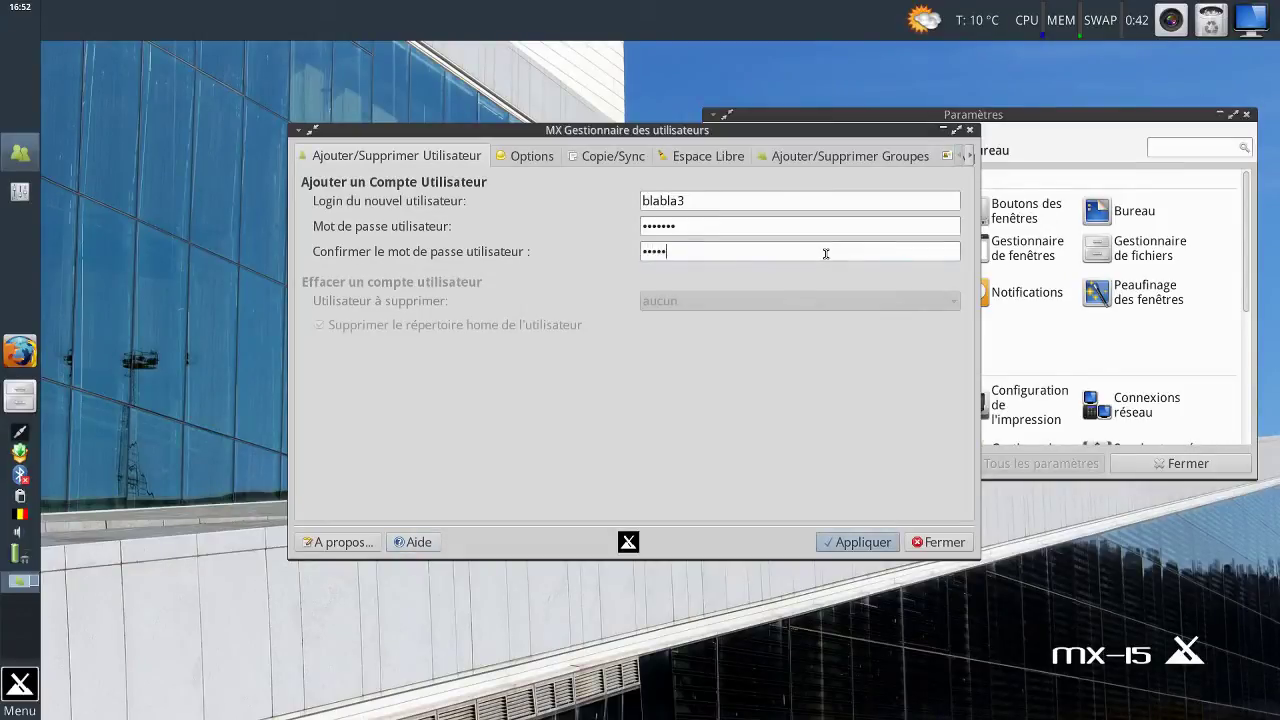
# Apply to create blabla3, dismiss the success message, and show the Copie/Sync page.
pyautogui.click(866, 538)
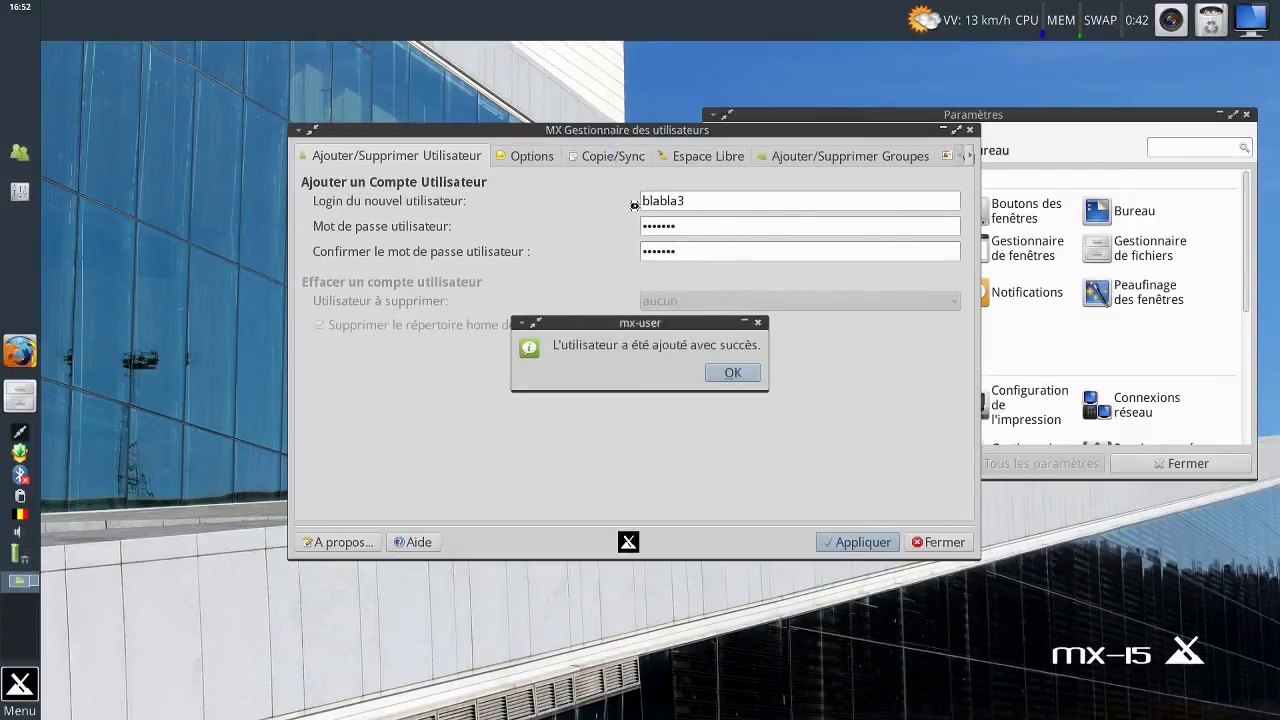
pyautogui.click(739, 372)
pyautogui.click(612, 157)
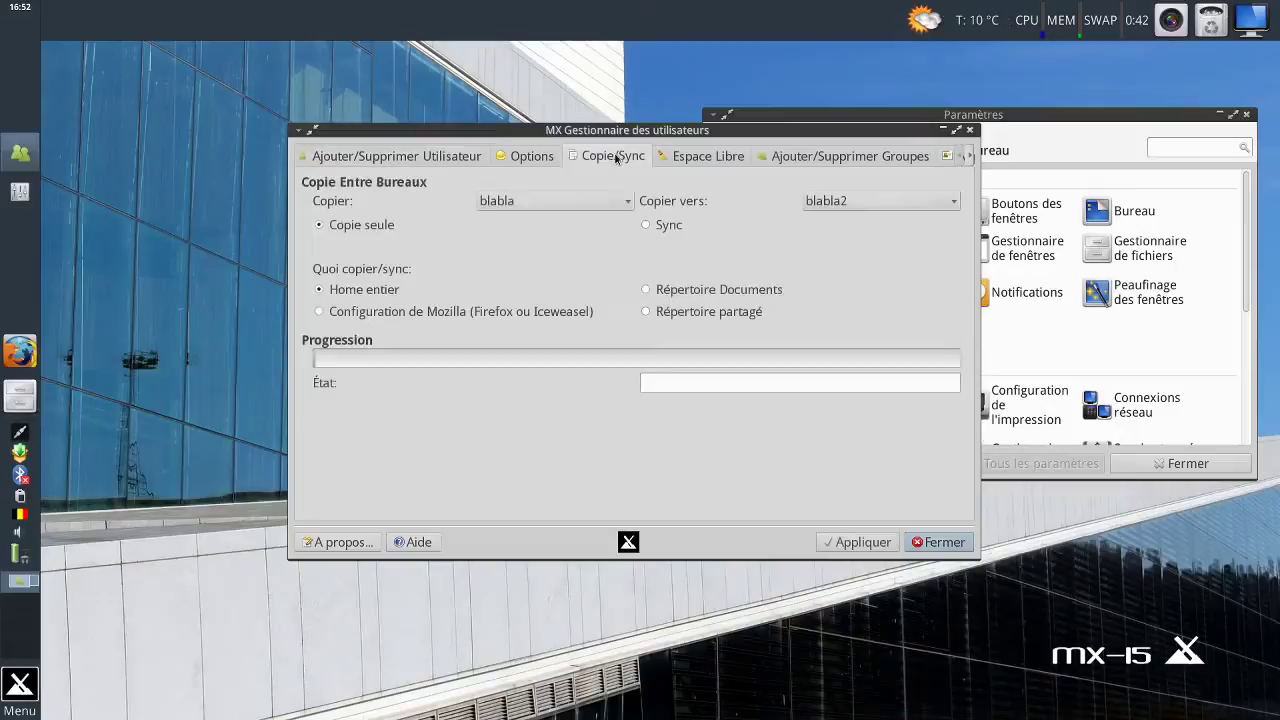
# Set Copier vers to blabla2 in Copie seule mode, then move the window lower right.
pyautogui.click(814, 201)
pyautogui.click(826, 223)
pyautogui.click(824, 201)
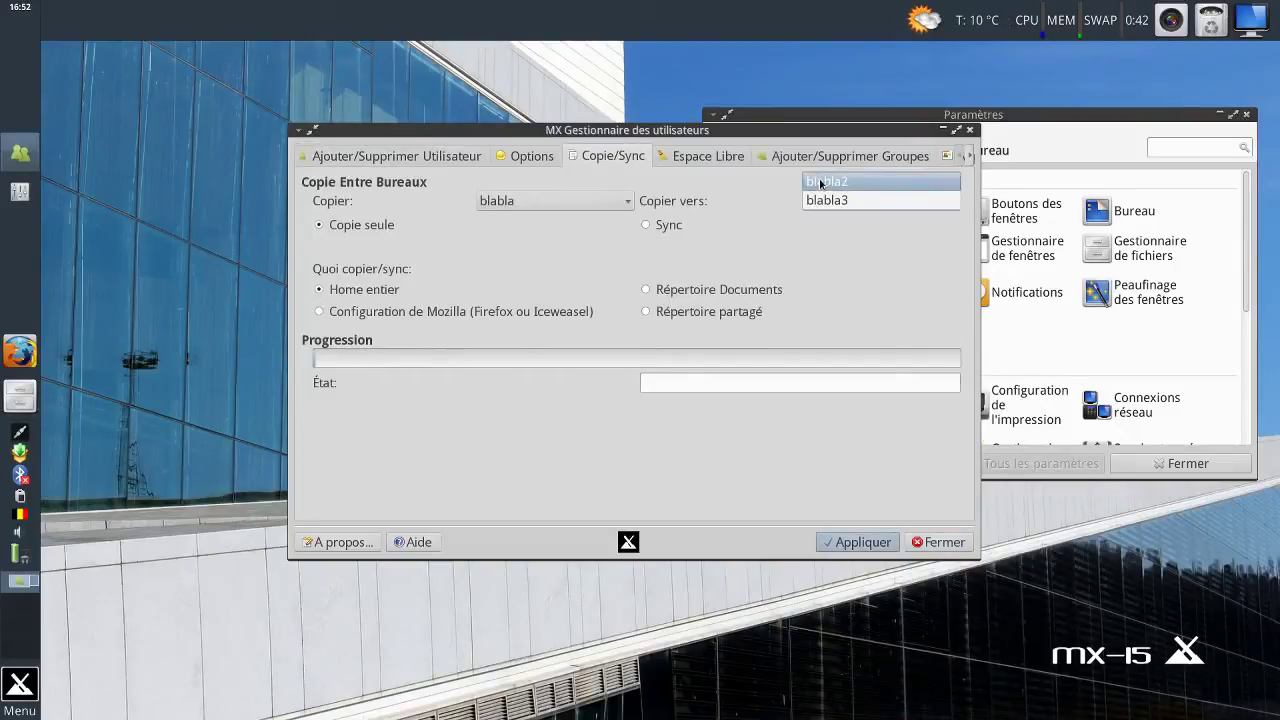
pyautogui.click(824, 182)
pyautogui.click(667, 228)
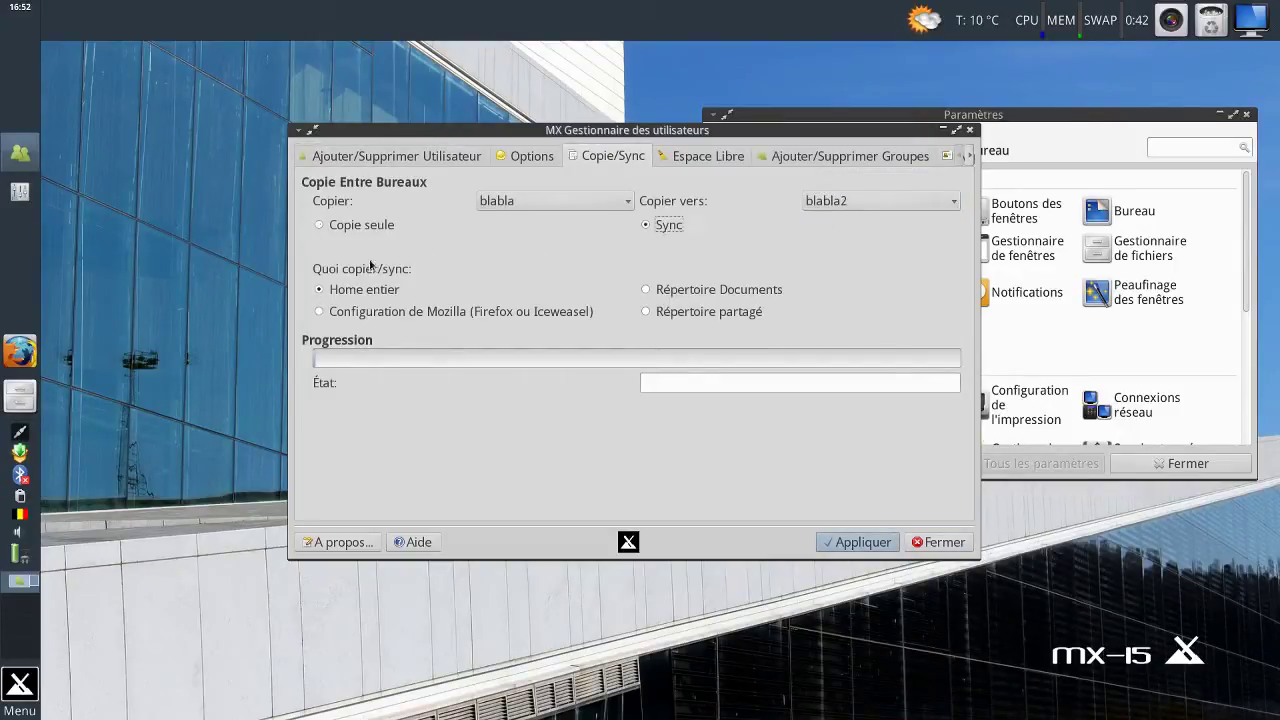
pyautogui.click(358, 228)
pyautogui.moveTo(476, 131); pyautogui.dragTo(342, 294)
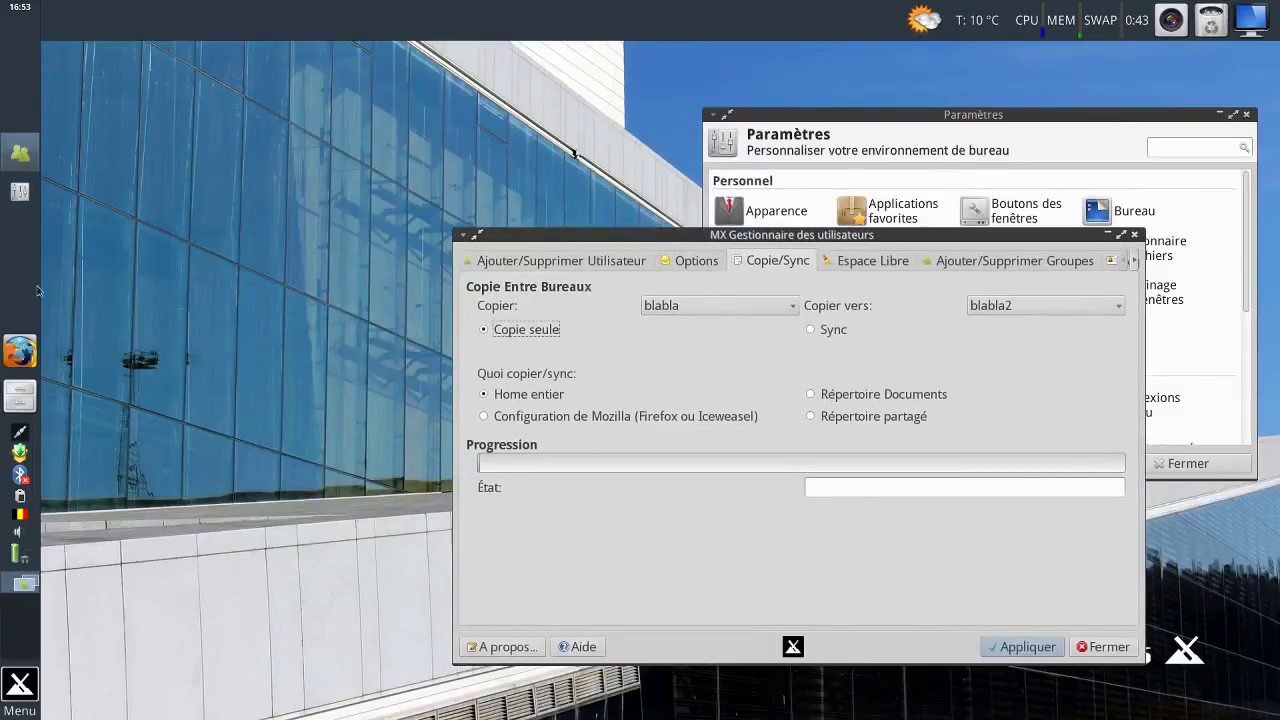
# Open blabla's home folder in Thunar and move its window to the screen bottom.
pyautogui.click(20, 396)
pyautogui.moveTo(426, 42); pyautogui.dragTo(702, 186)
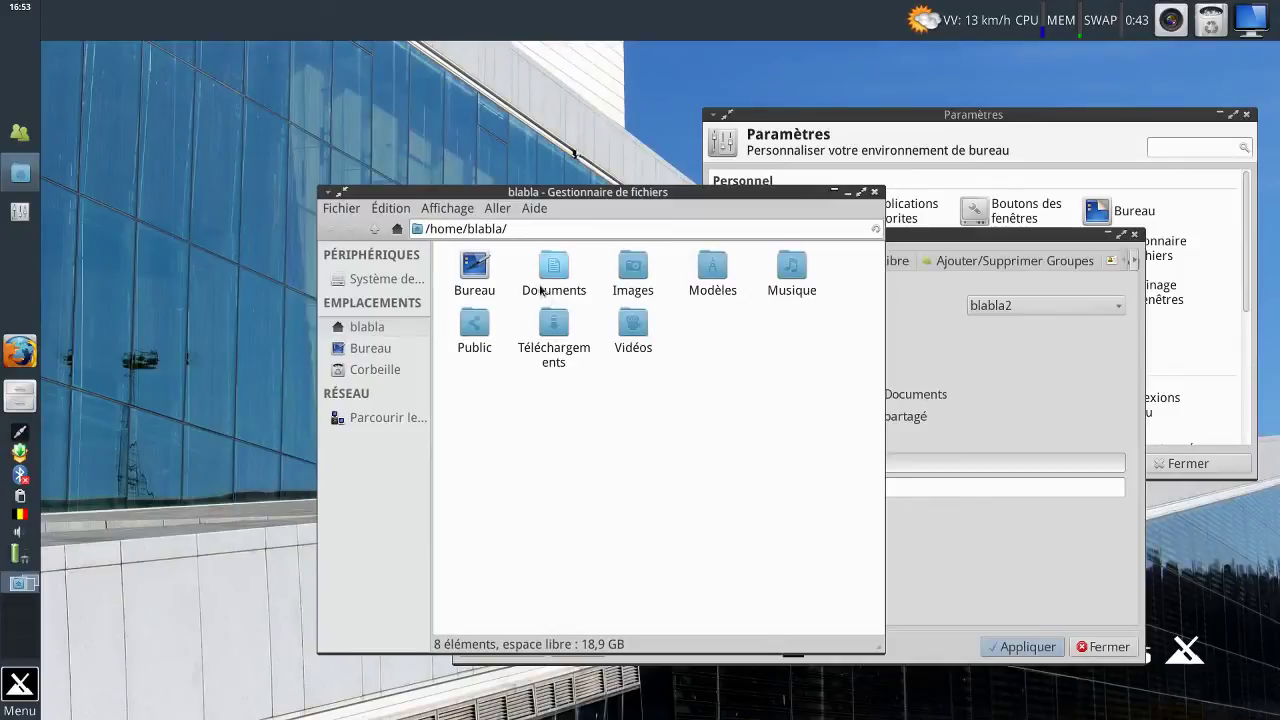
pyautogui.moveTo(584, 192); pyautogui.dragTo(568, 541)
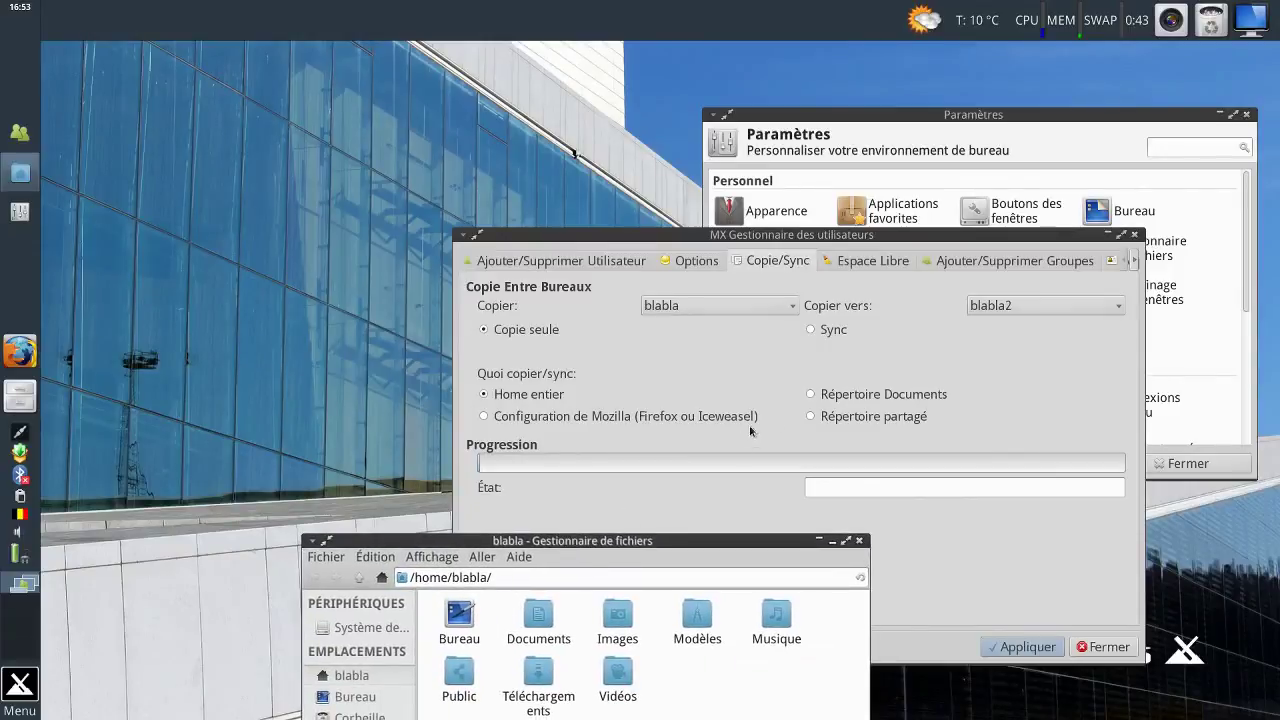
# Try Répertoire Documents, switch back to Home entier, and place Thunar at the top-left.
pyautogui.click(808, 395)
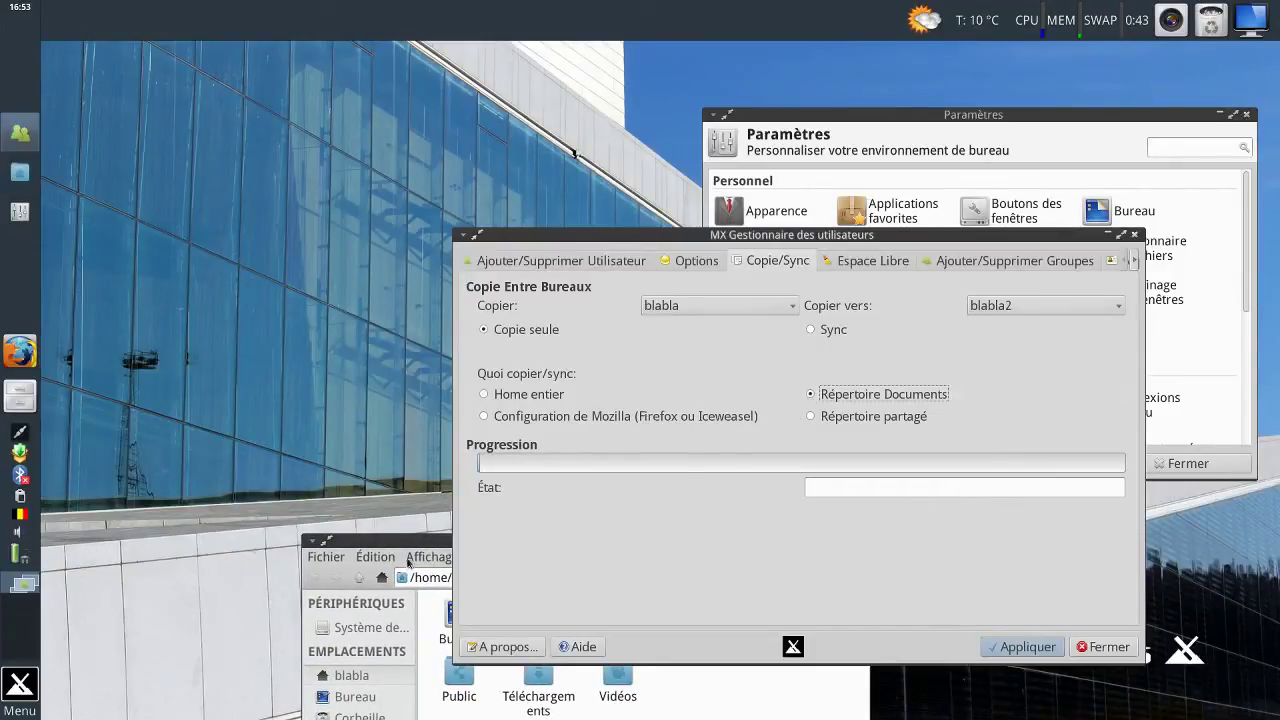
pyautogui.moveTo(421, 543); pyautogui.dragTo(283, 113)
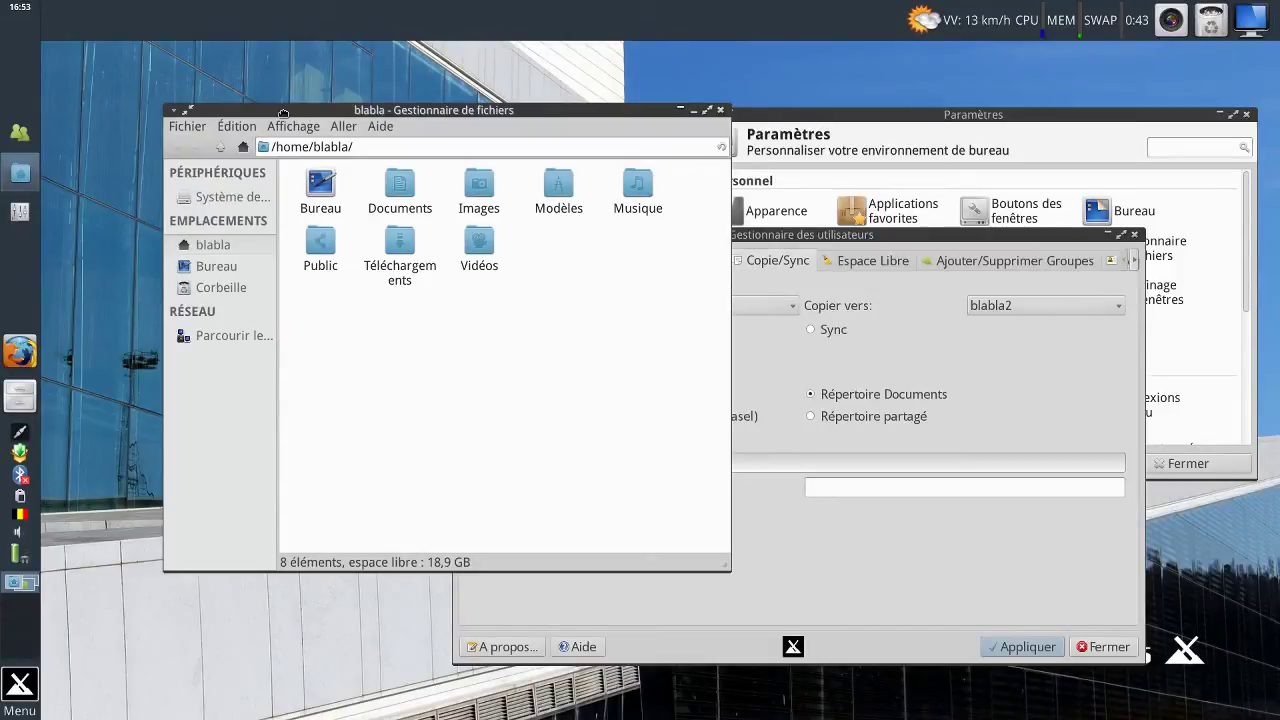
pyautogui.moveTo(283, 113); pyautogui.dragTo(458, 559)
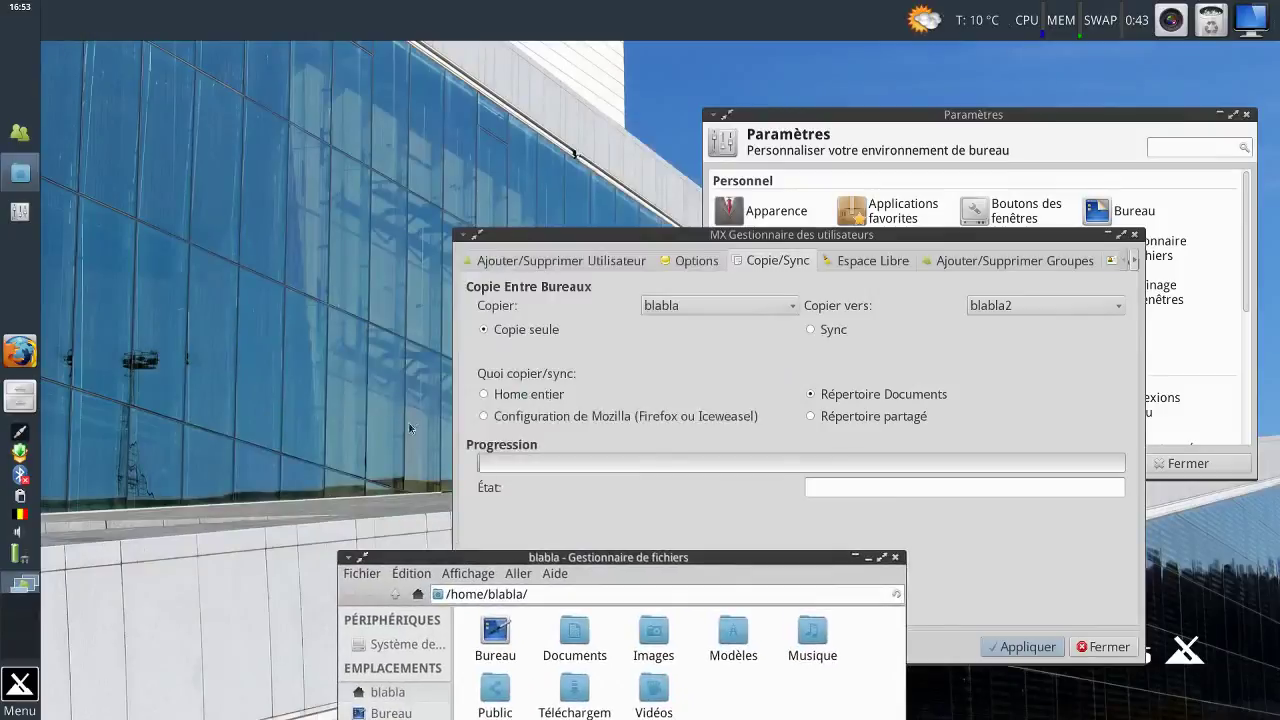
pyautogui.click(497, 396)
pyautogui.click(394, 558)
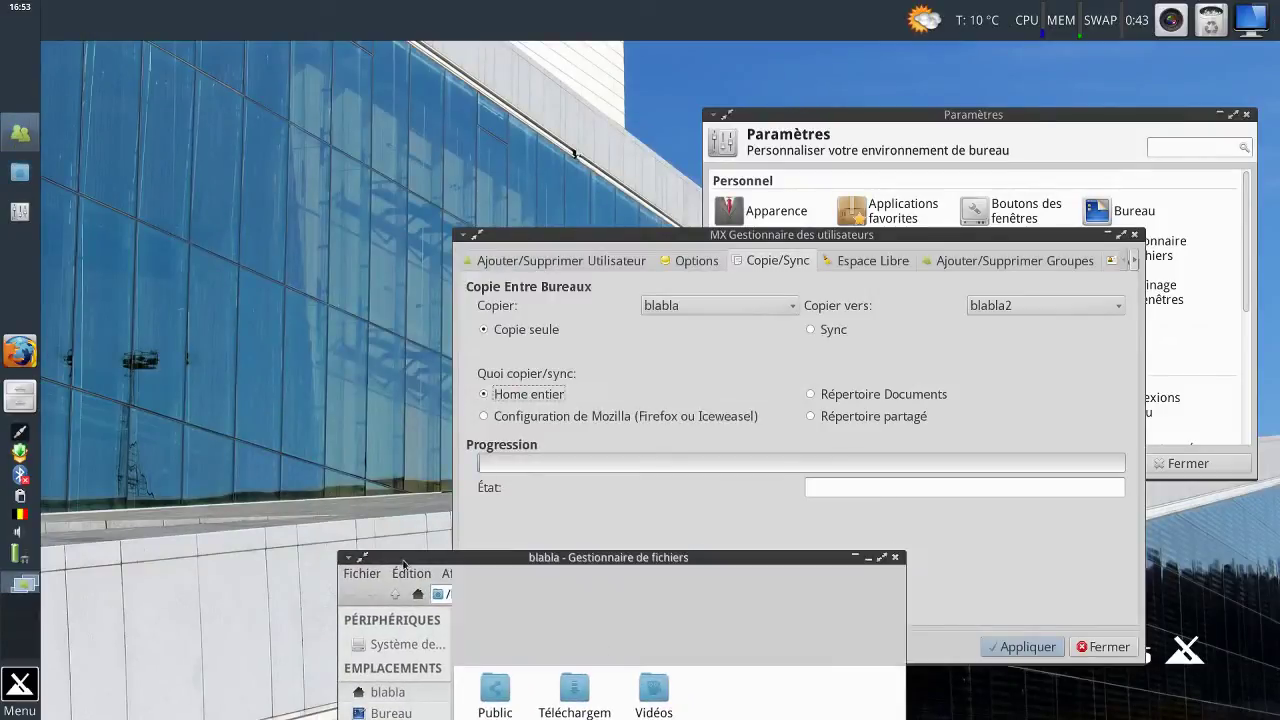
pyautogui.moveTo(436, 560); pyautogui.dragTo(221, 112)
# Open the Documents folder in the first user's home in Thunar.
pyautogui.rightClick(459, 318)
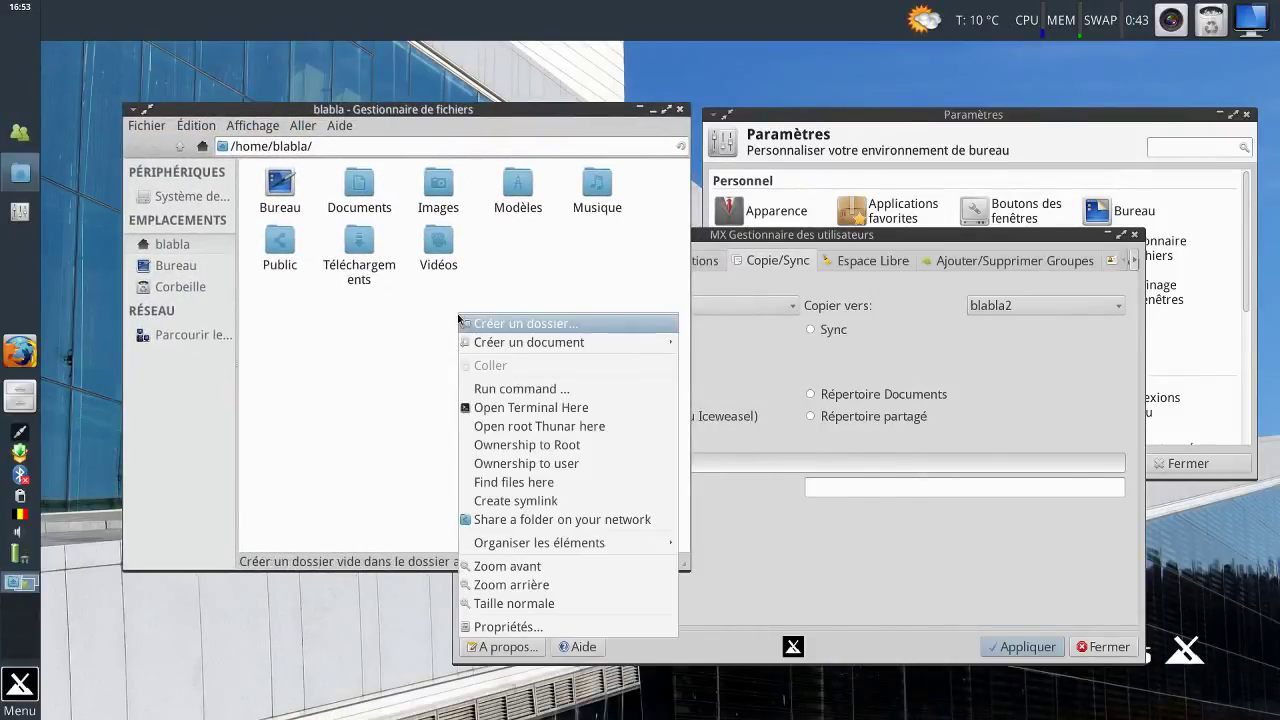
pyautogui.click(415, 318)
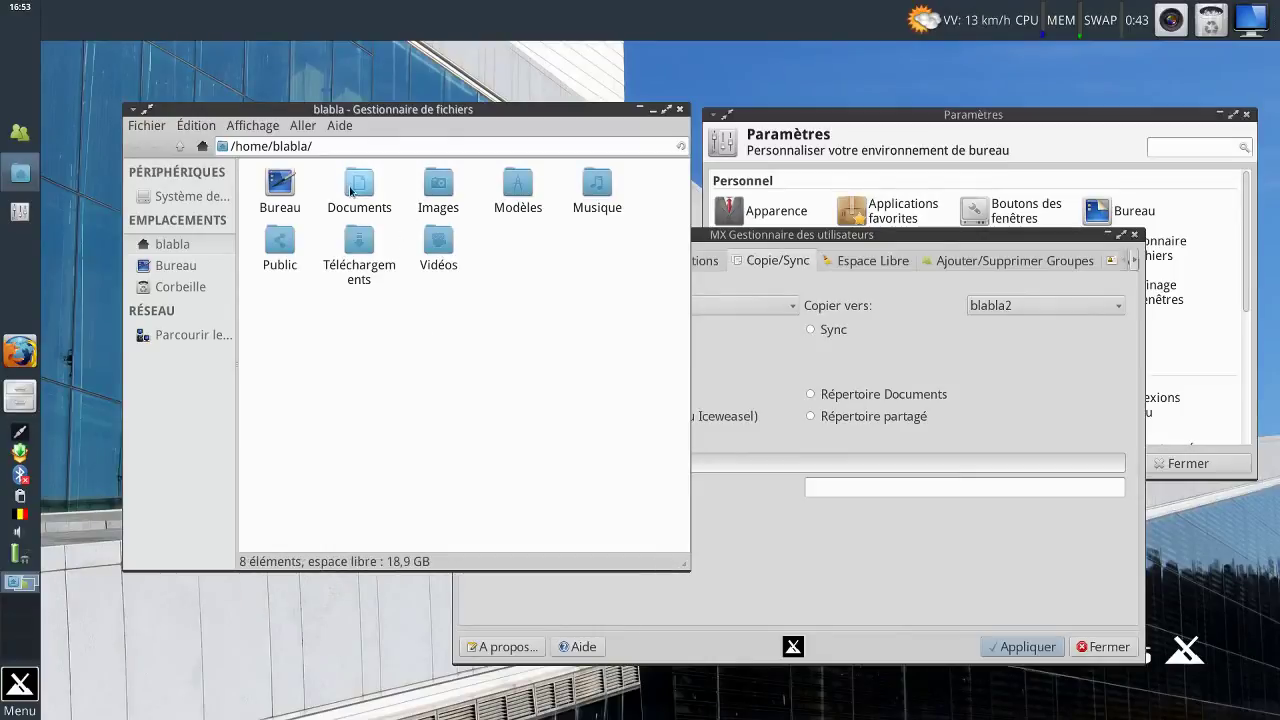
pyautogui.click(352, 192)
pyautogui.doubleClick(352, 192)
# Create an essai-copie folder in Documents, then apply the home copy in User Manager.
pyautogui.rightClick(375, 310)
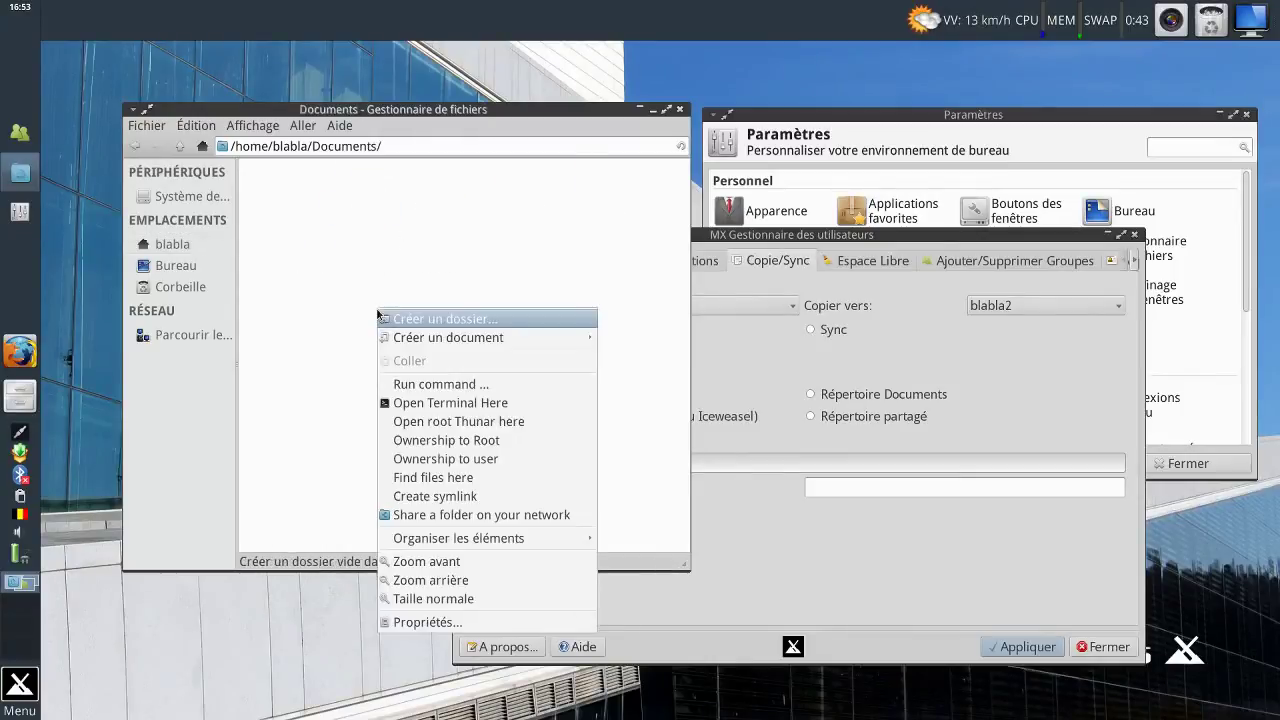
pyautogui.click(443, 318)
pyautogui.write('essai-')
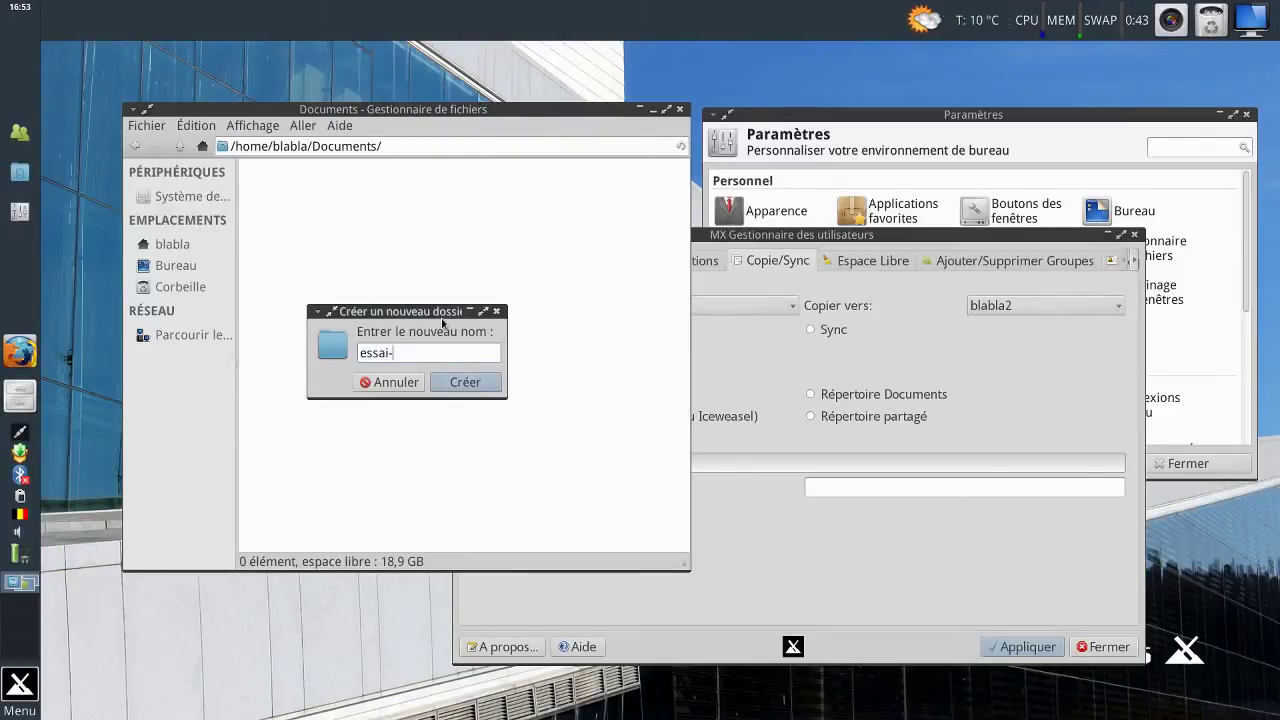
pyautogui.write('copie')
pyautogui.press('Return')
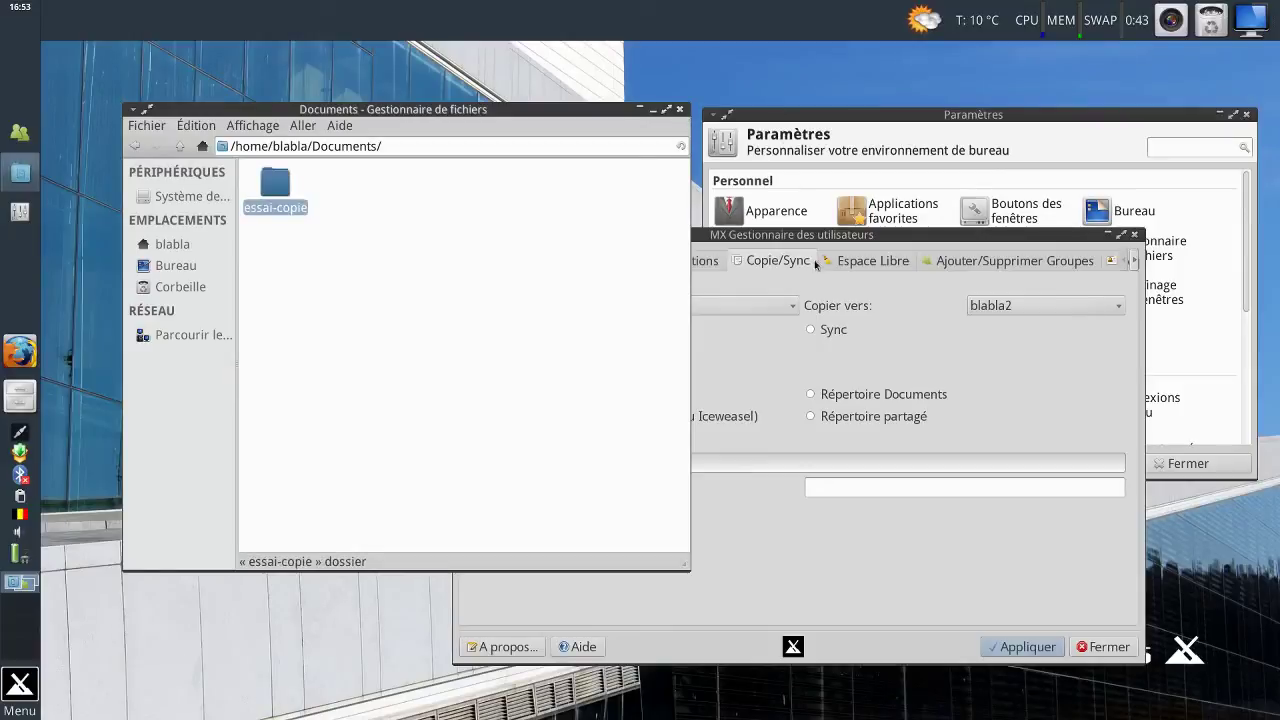
pyautogui.click(809, 237)
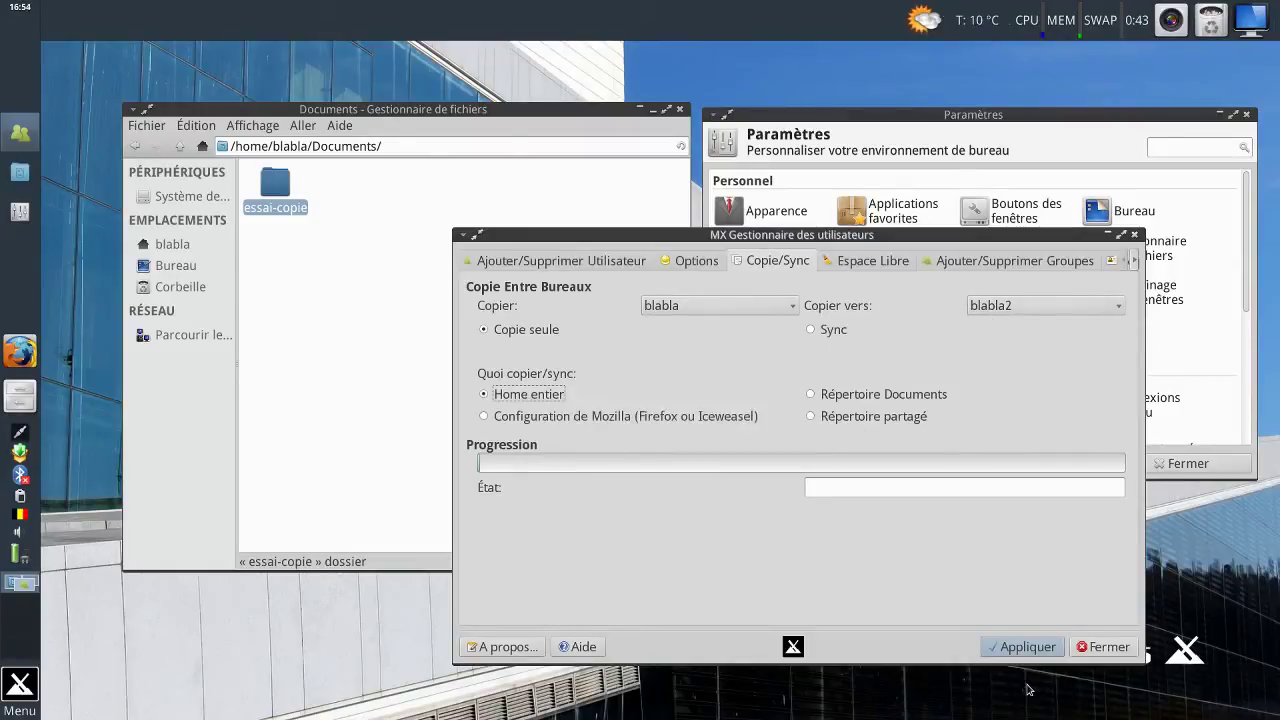
pyautogui.click(1024, 650)
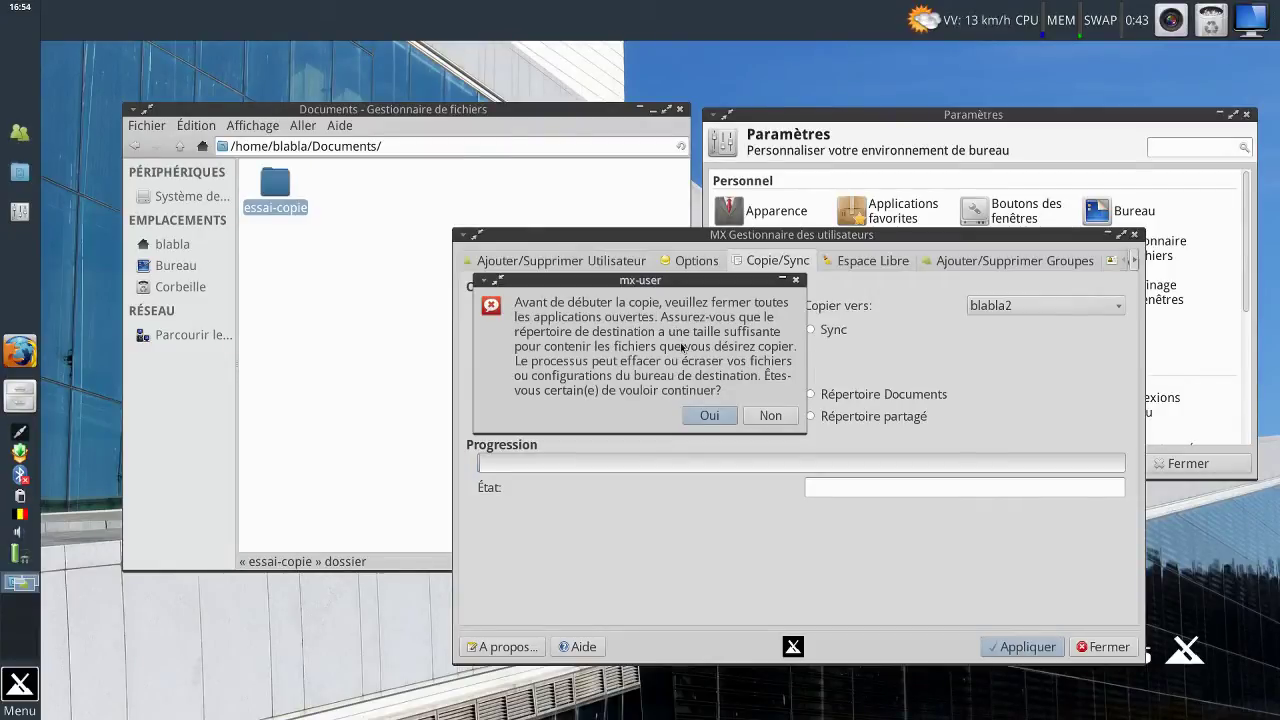
# Close the settings and Thunar windows and confirm the home copy with Oui.
pyautogui.click(1246, 114)
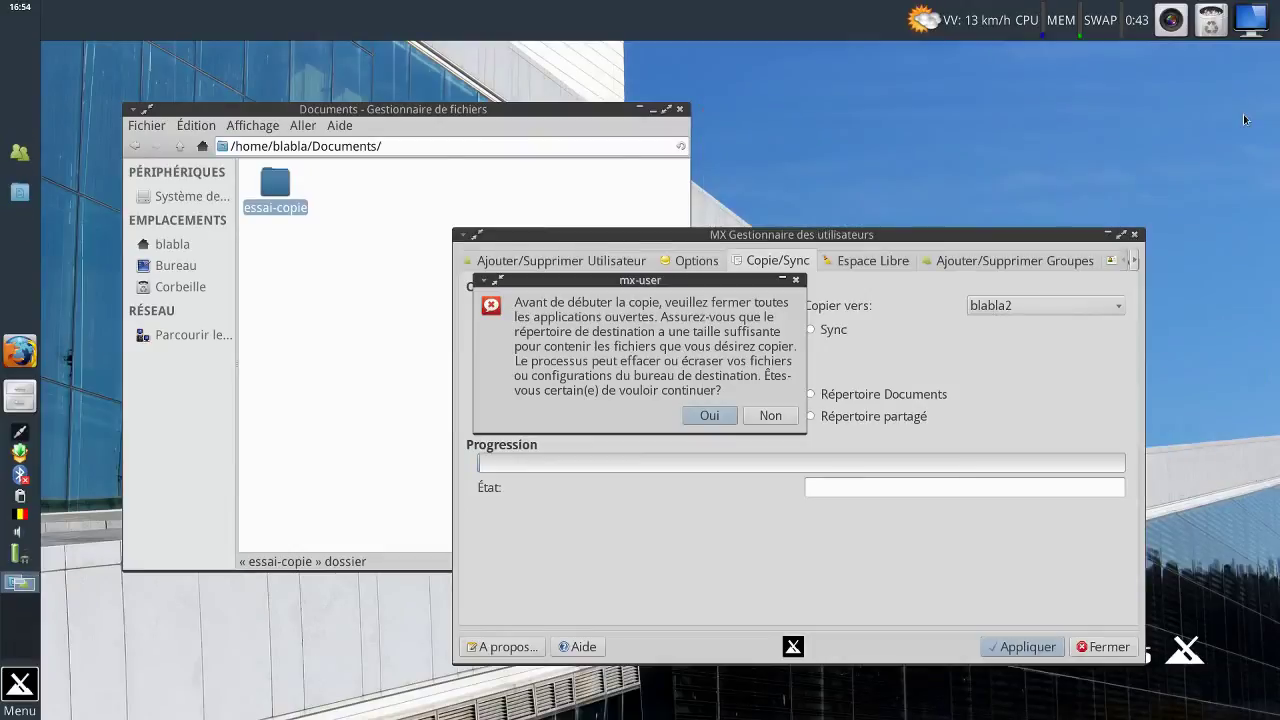
pyautogui.click(680, 109)
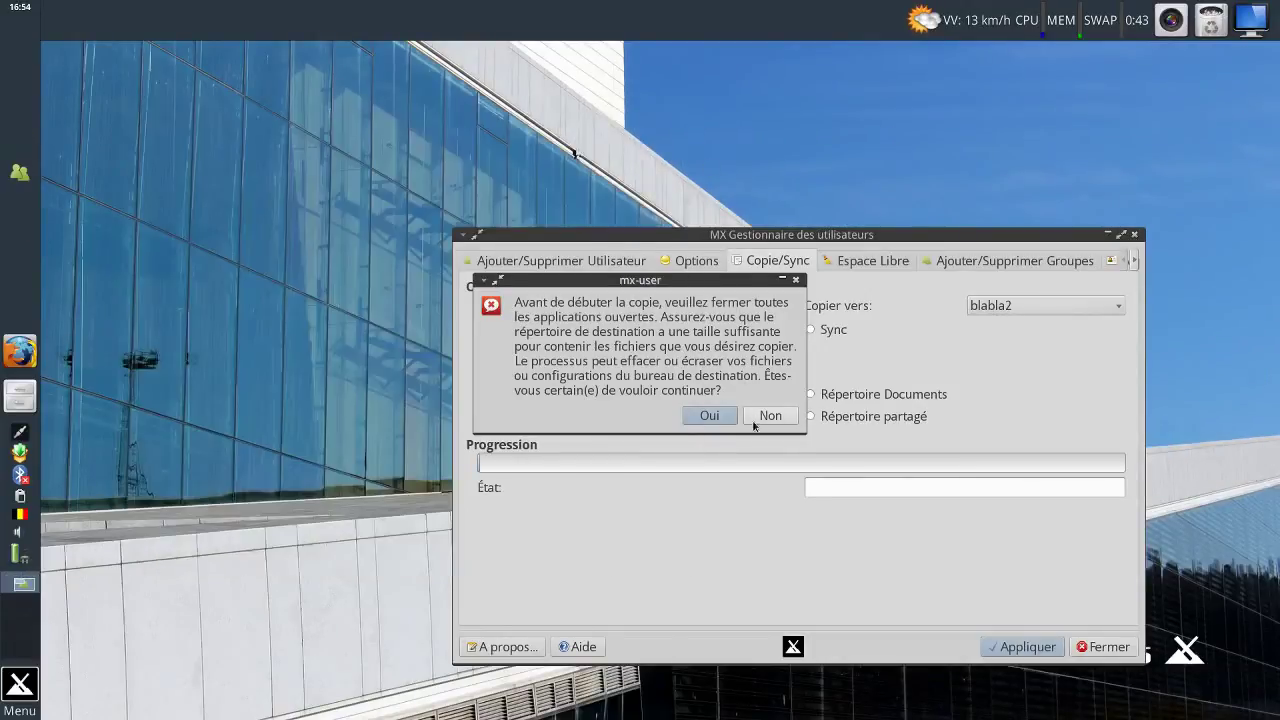
pyautogui.click(708, 416)
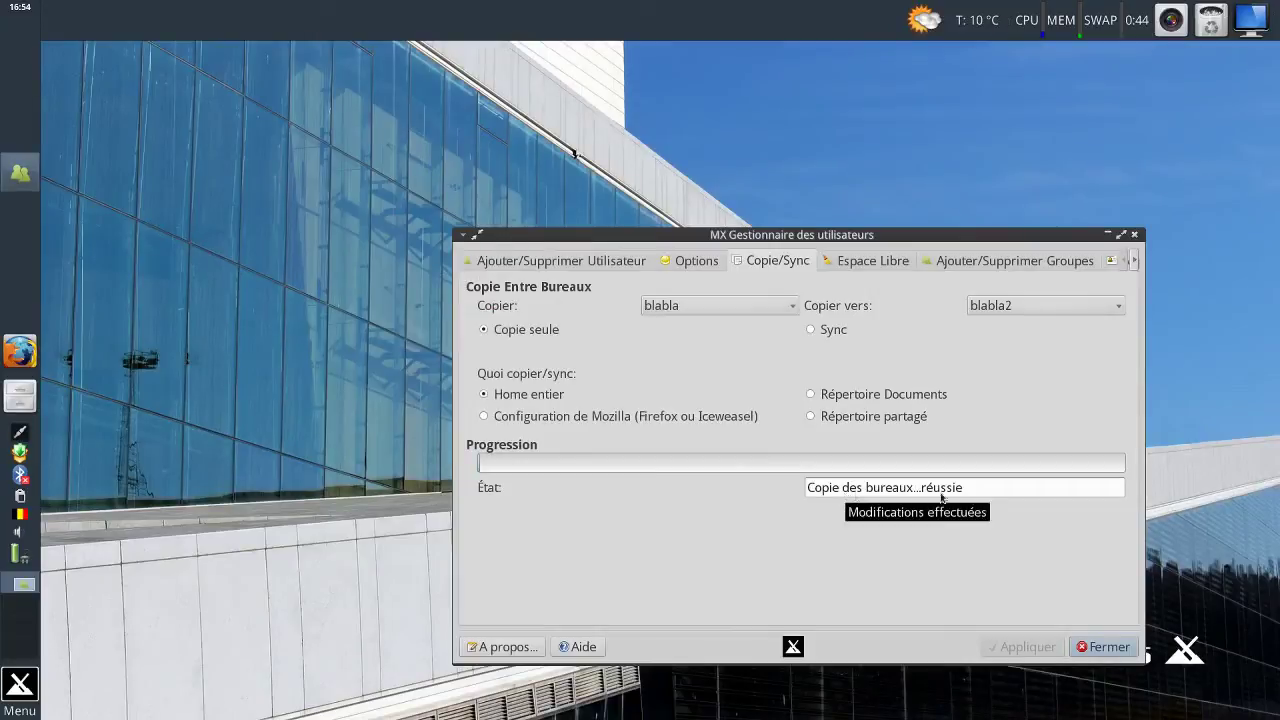
# Try the third user as copy destination, revert to the second, then close User Manager and MX Tools.
pyautogui.click(1080, 306)
pyautogui.click(1074, 323)
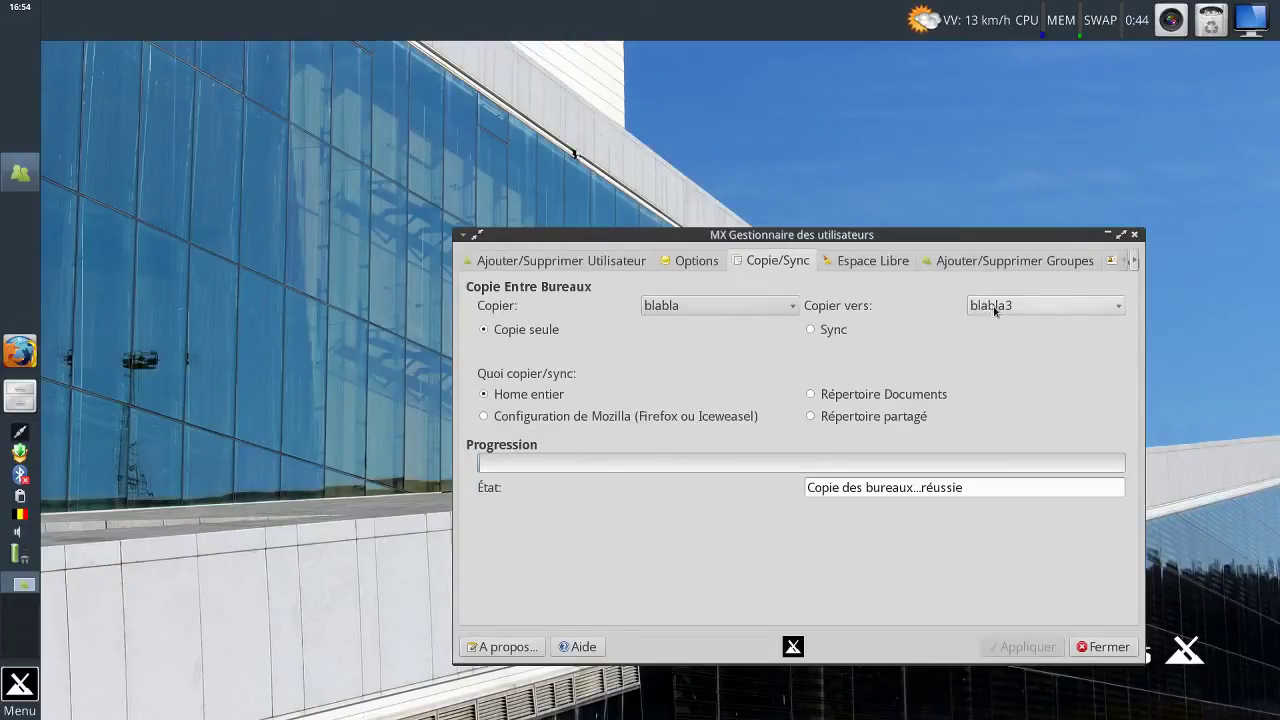
pyautogui.click(494, 396)
pyautogui.click(781, 308)
pyautogui.click(781, 312)
pyautogui.click(993, 310)
pyautogui.click(997, 323)
pyautogui.click(998, 306)
pyautogui.click(998, 292)
pyautogui.click(1106, 647)
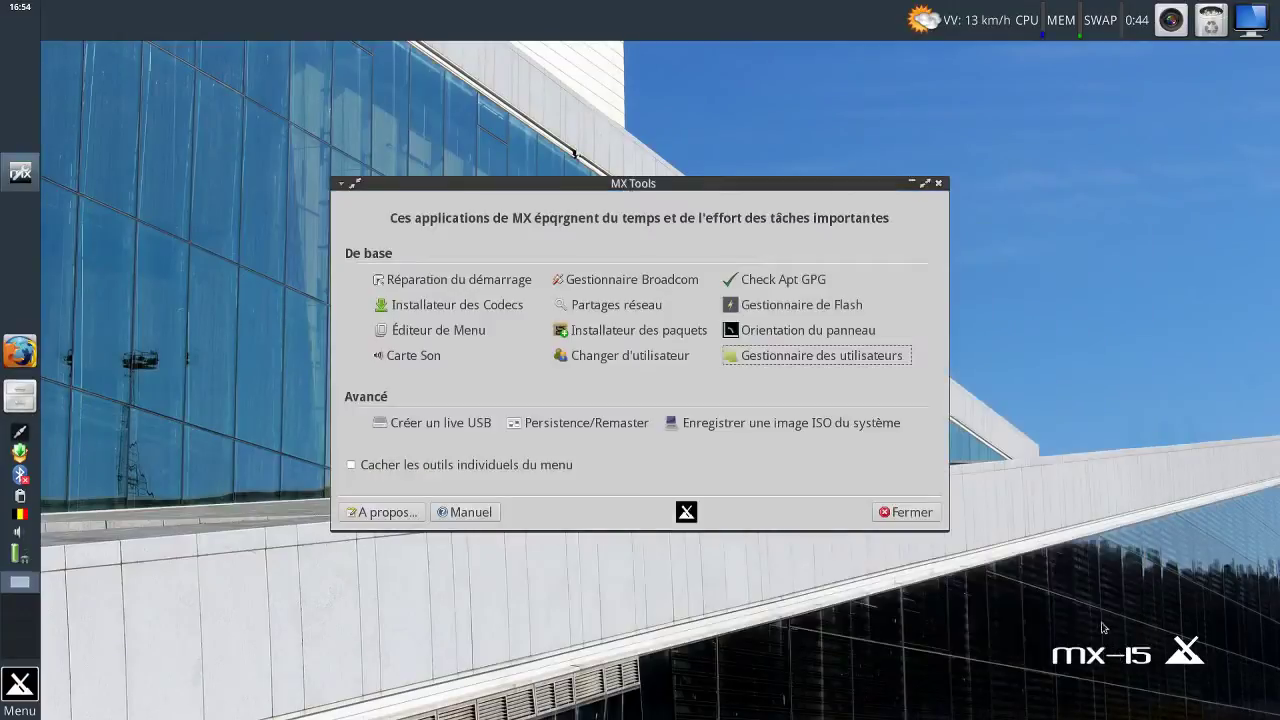
pyautogui.click(893, 521)
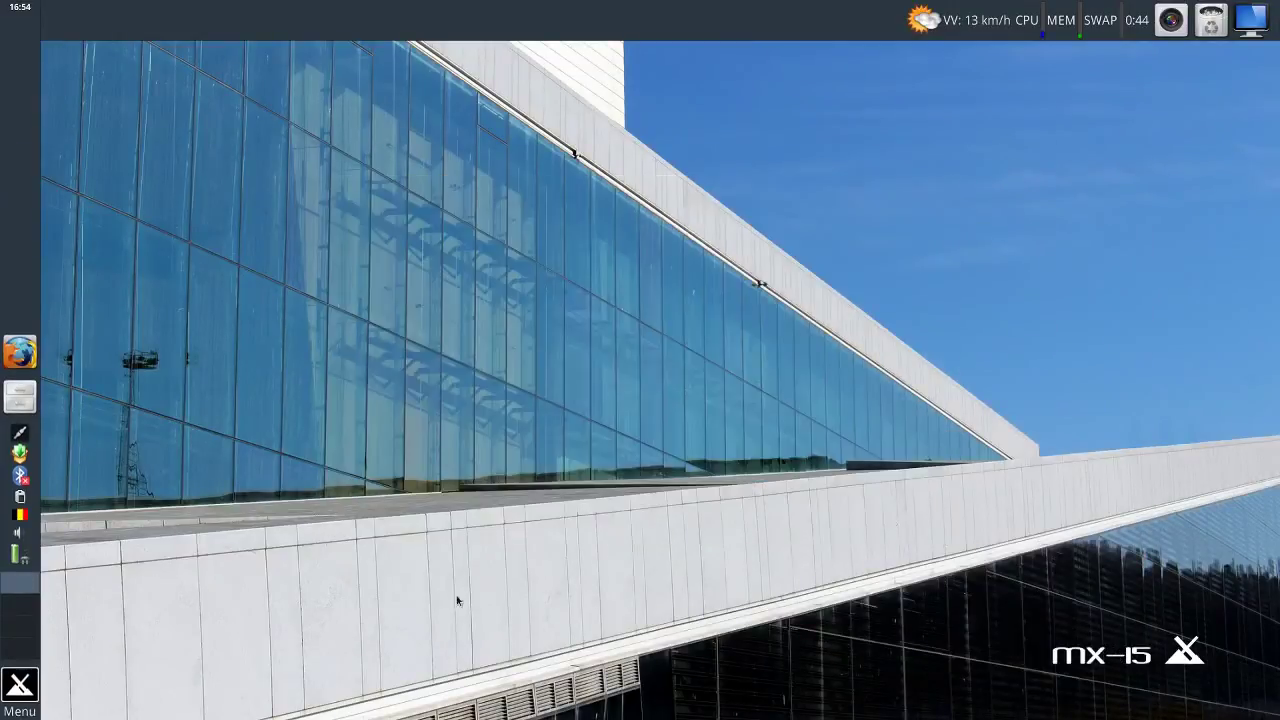
# Log out via the Whisker menu and sign in as the second user with its password.
pyautogui.click(22, 686)
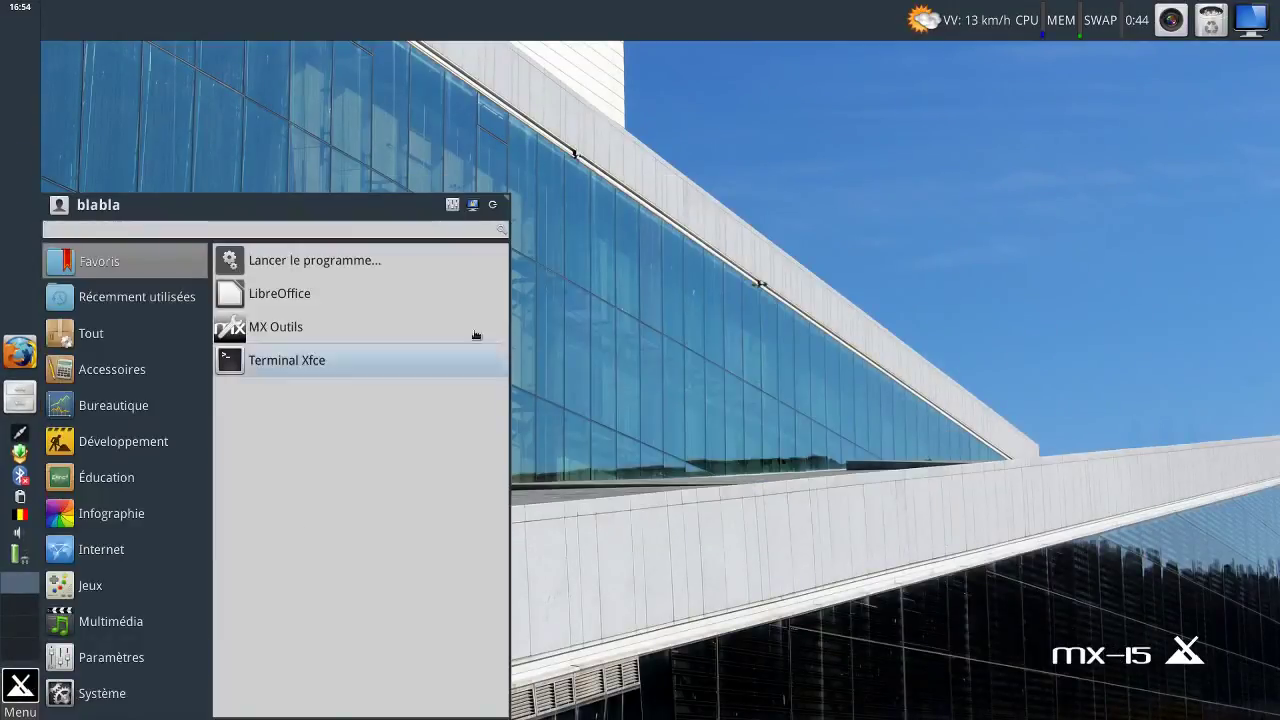
pyautogui.click(490, 207)
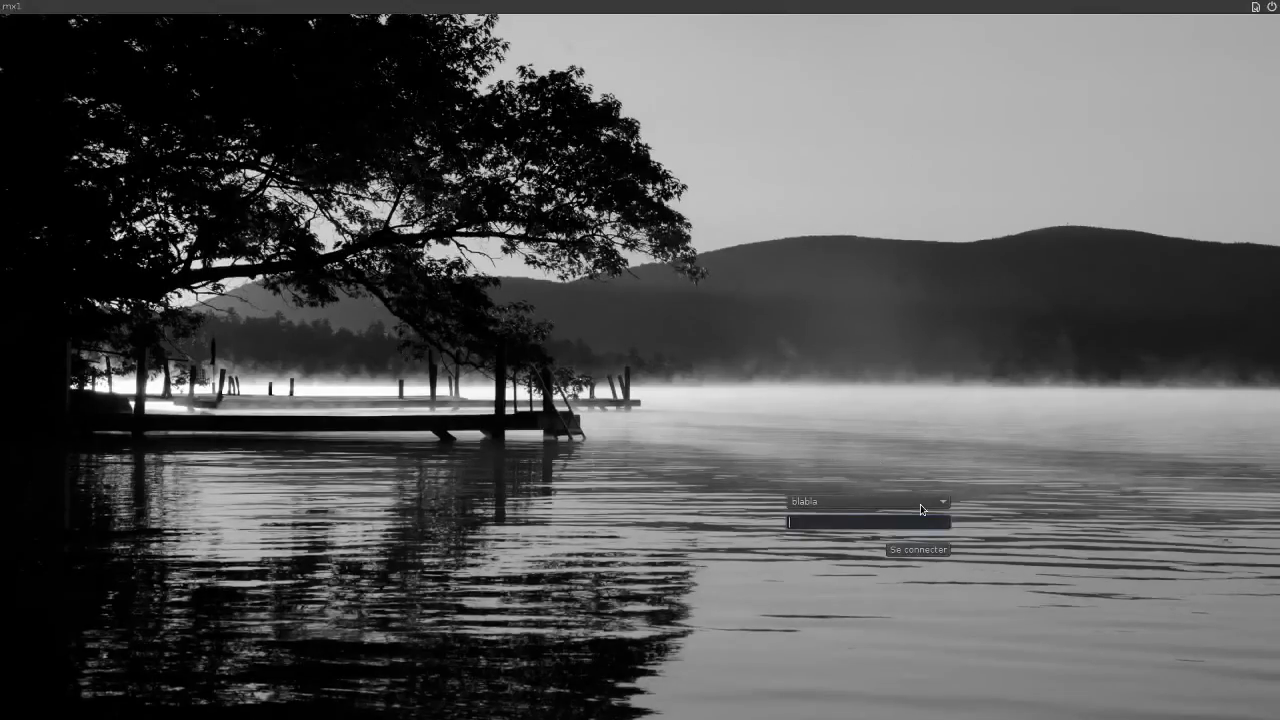
pyautogui.click(920, 504)
pyautogui.click(918, 524)
pyautogui.write('*******')
pyautogui.click(925, 553)
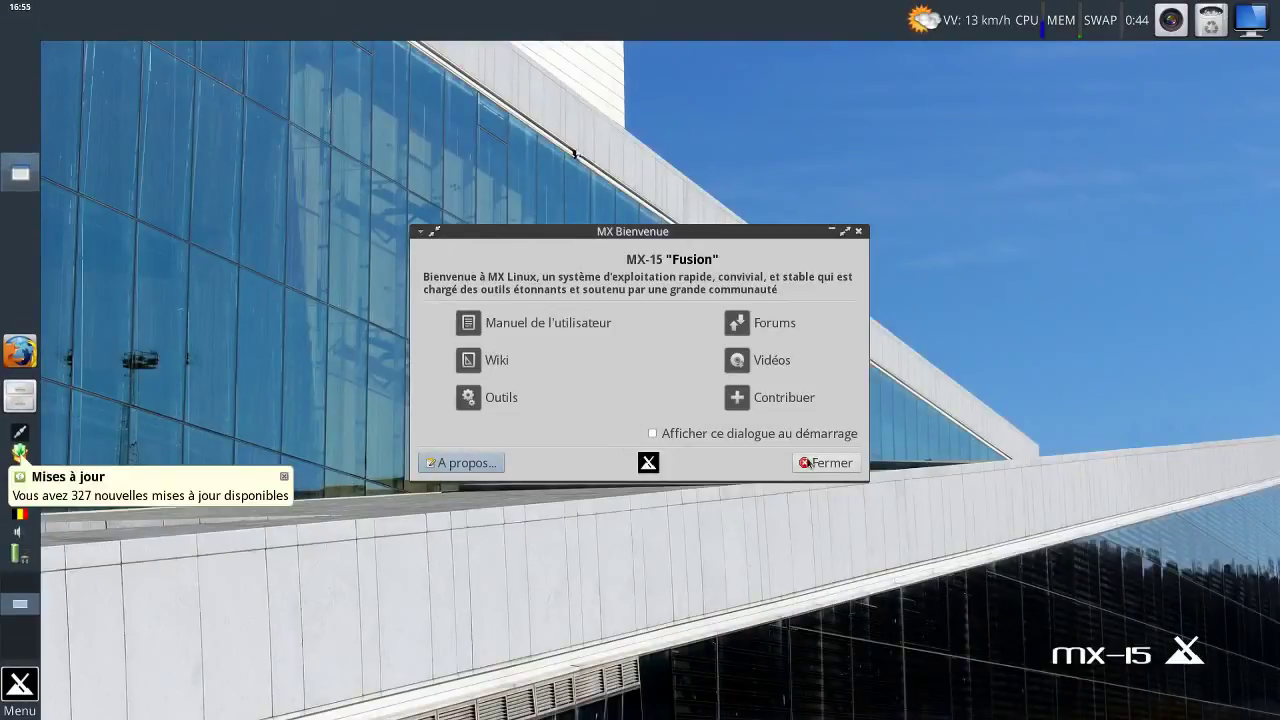
# Close MX Bienvenue, check that Documents contains essai-copie, then close the file manager.
pyautogui.click(826, 464)
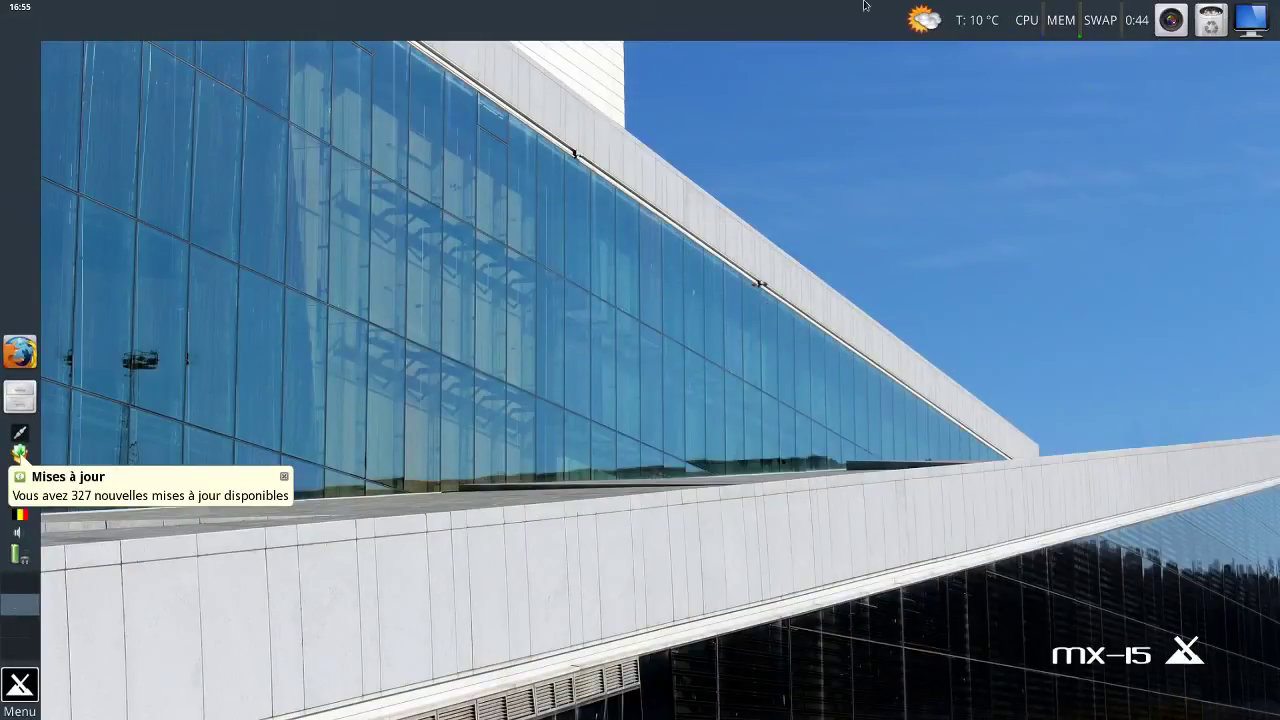
pyautogui.click(34, 398)
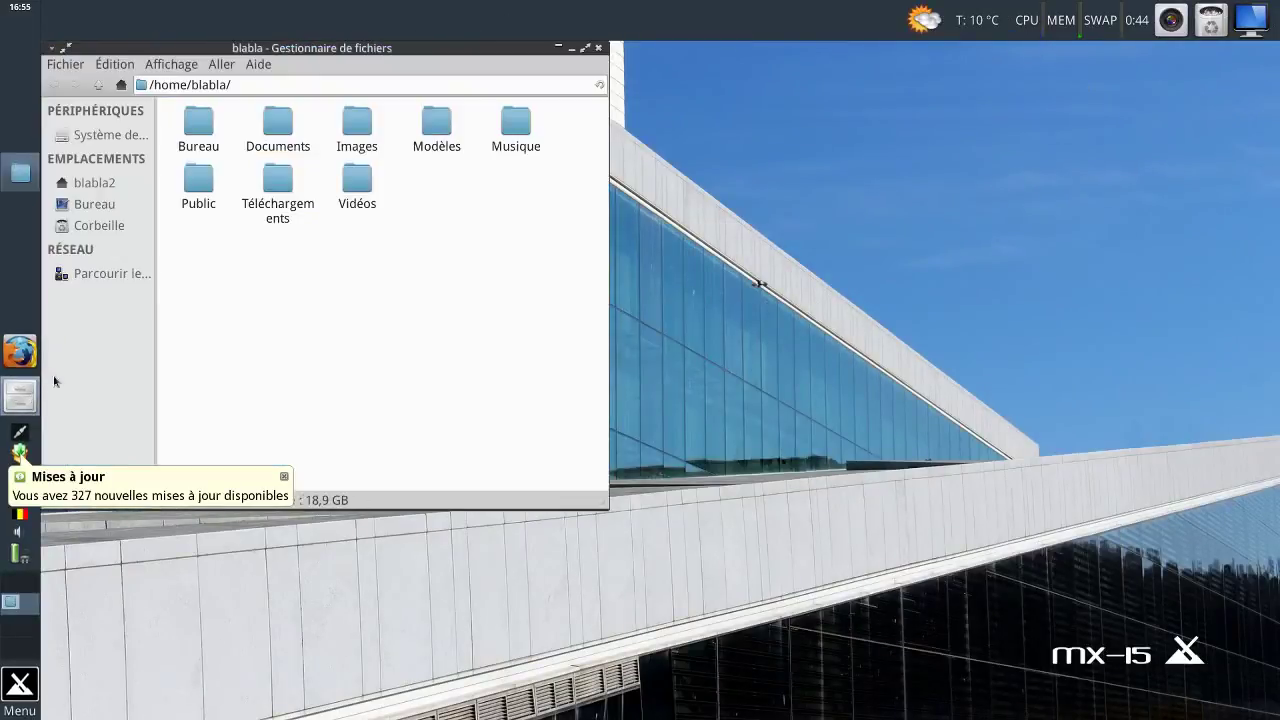
pyautogui.doubleClick(277, 132)
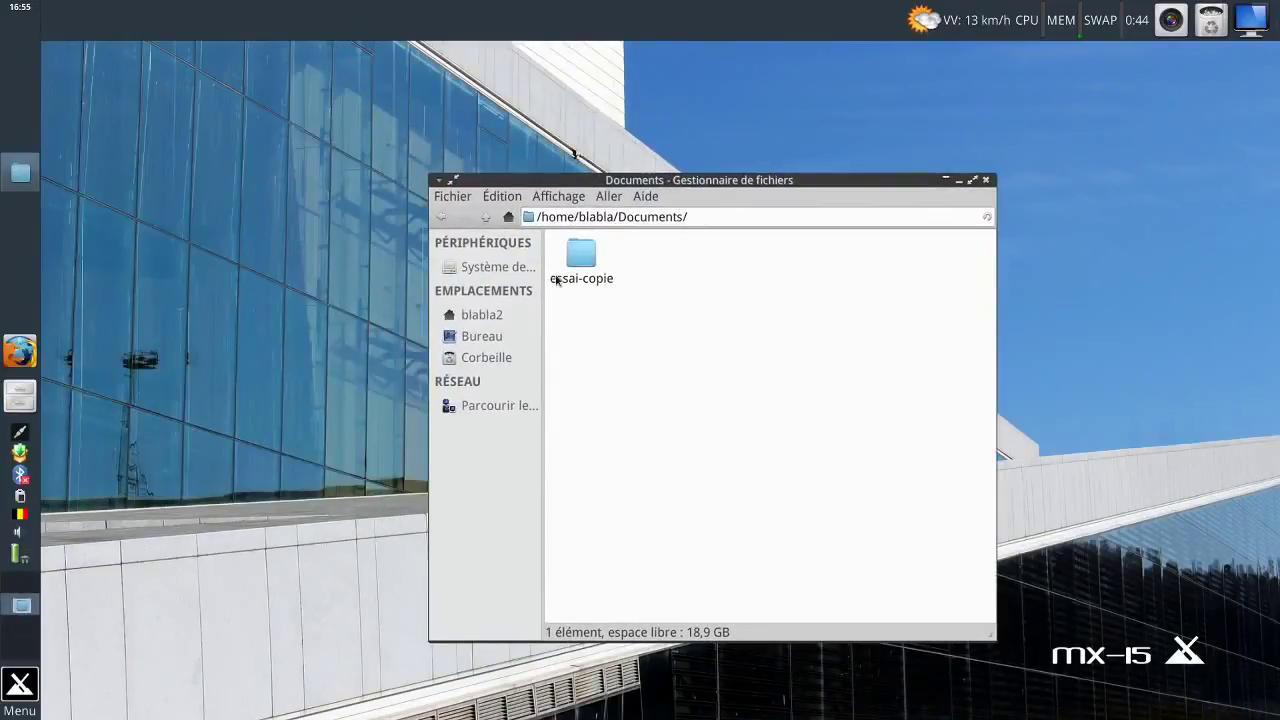
pyautogui.click(20, 686)
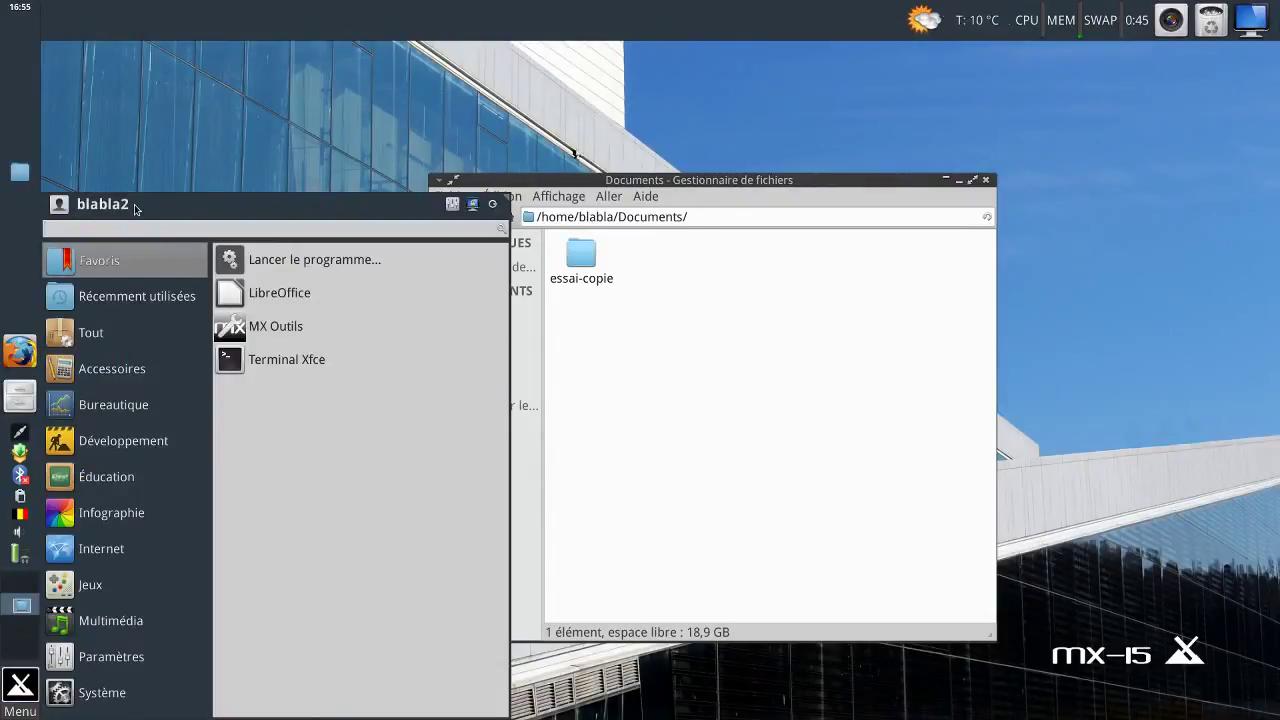
pyautogui.click(733, 184)
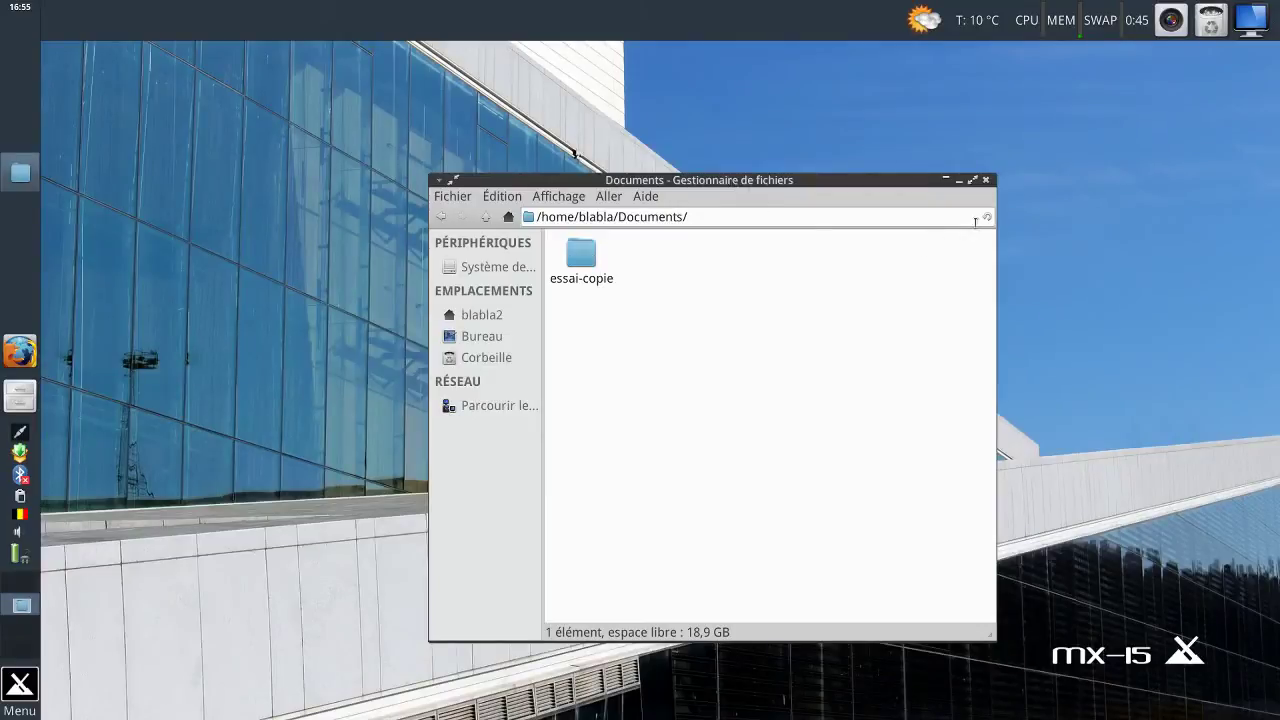
pyautogui.click(985, 182)
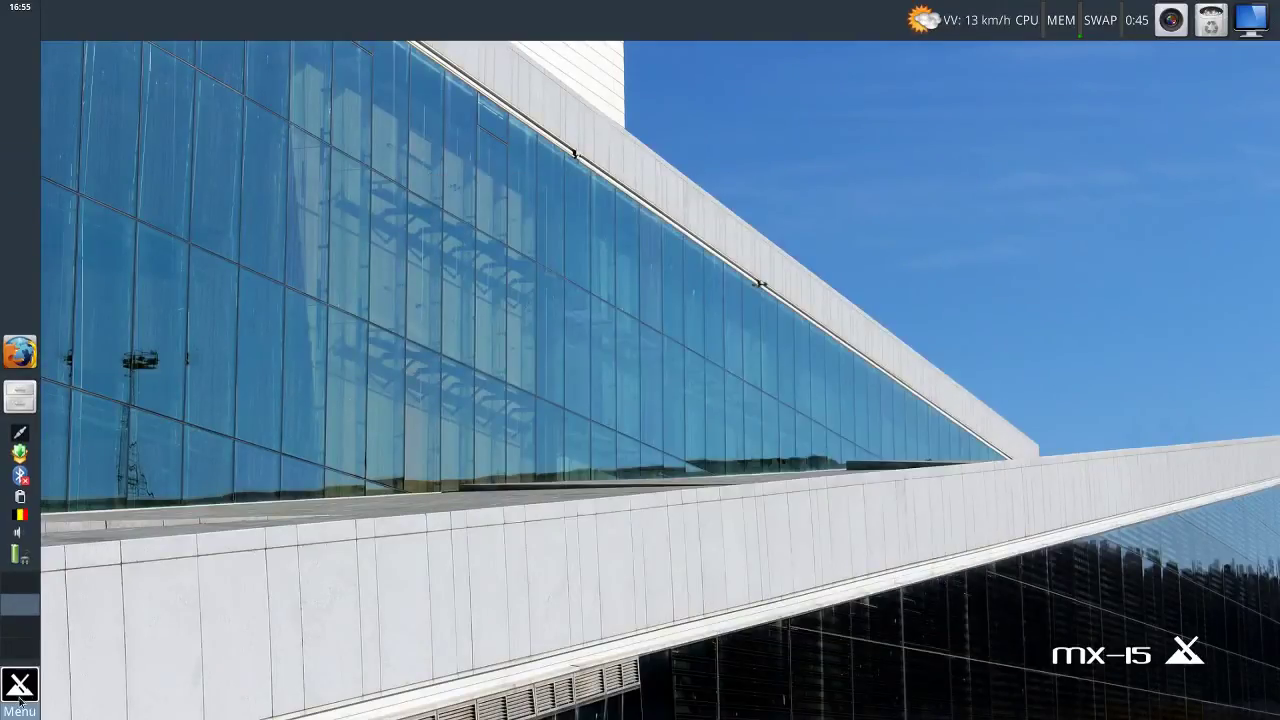
# Log out of blabla2 with Déconnexion and sign back in as blabla with its password.
pyautogui.click(20, 686)
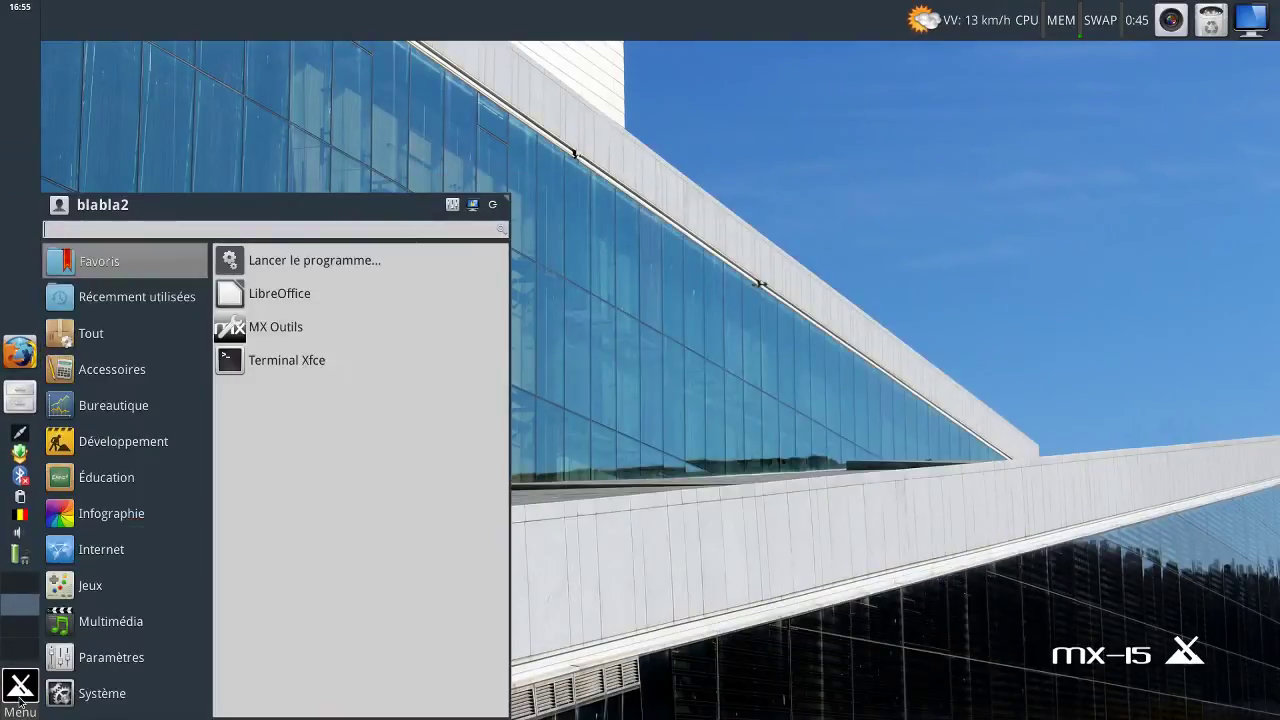
pyautogui.click(491, 204)
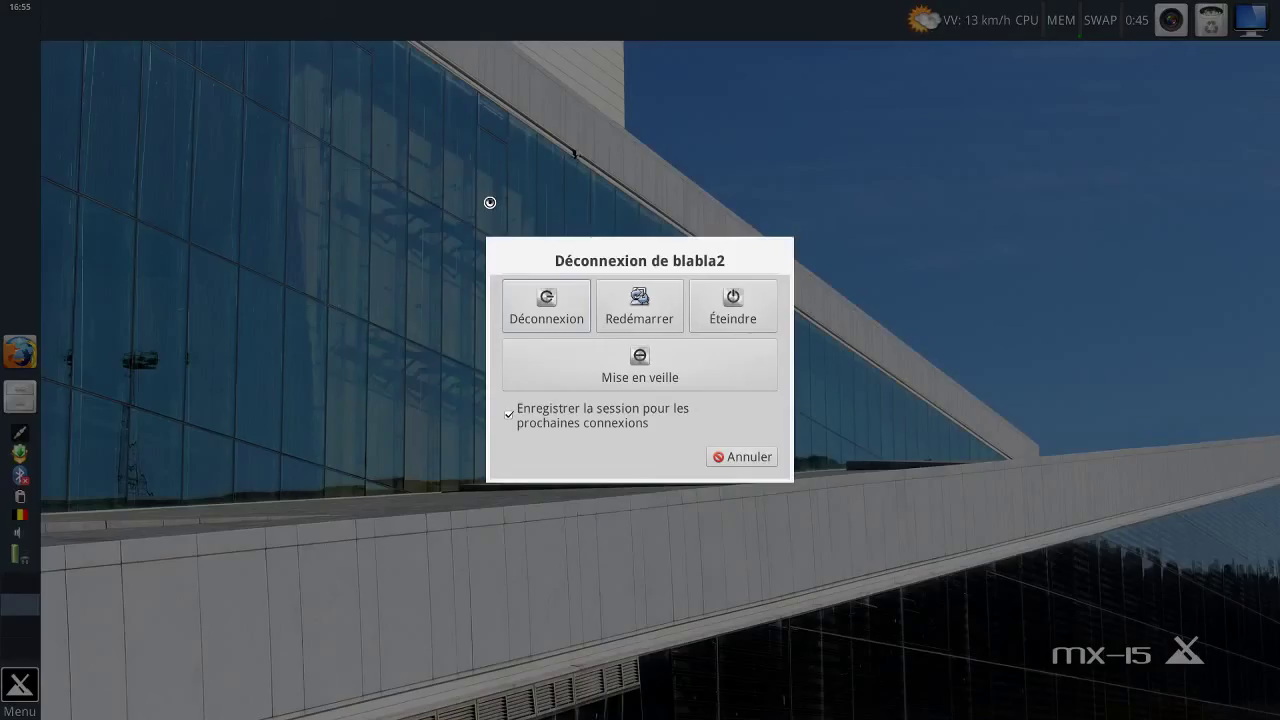
pyautogui.click(538, 305)
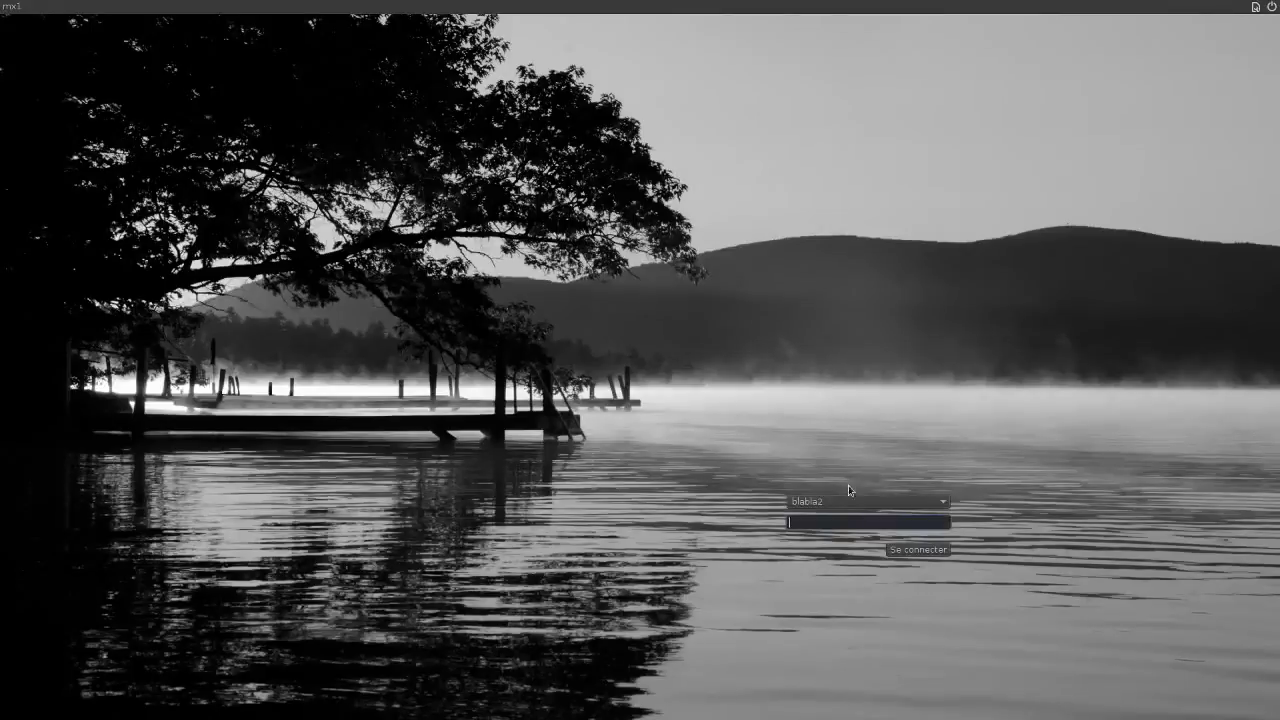
pyautogui.click(876, 504)
pyautogui.click(868, 487)
pyautogui.write('blabla')
pyautogui.press('Return')
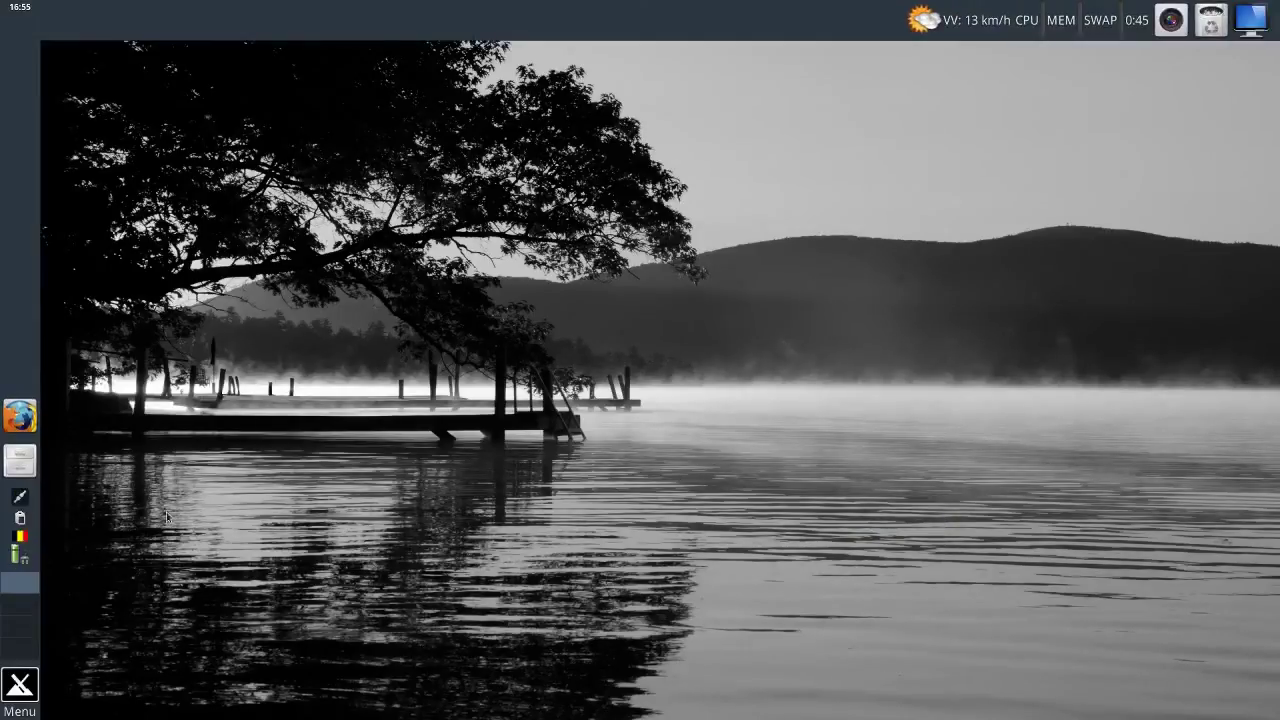
pyautogui.click(20, 685)
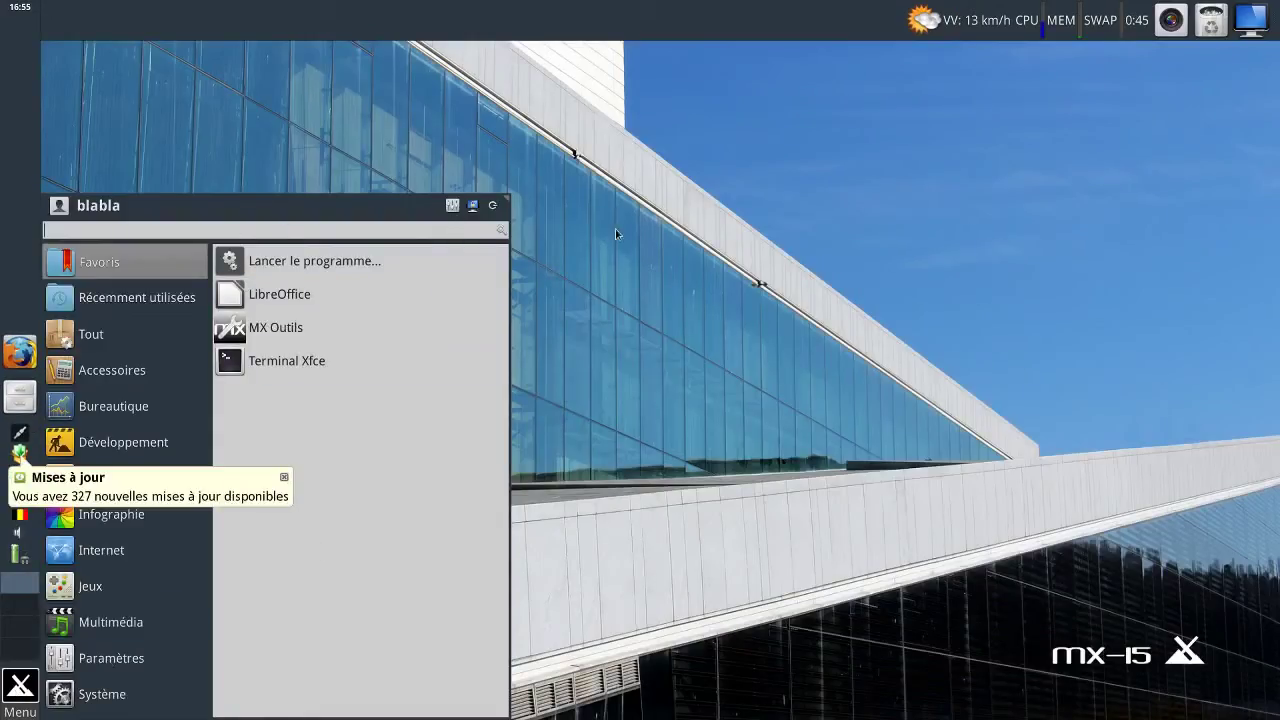
# Tick Changer d'utilisateur on the Commandes tab of the Whisker menu properties.
pyautogui.click(8, 687)
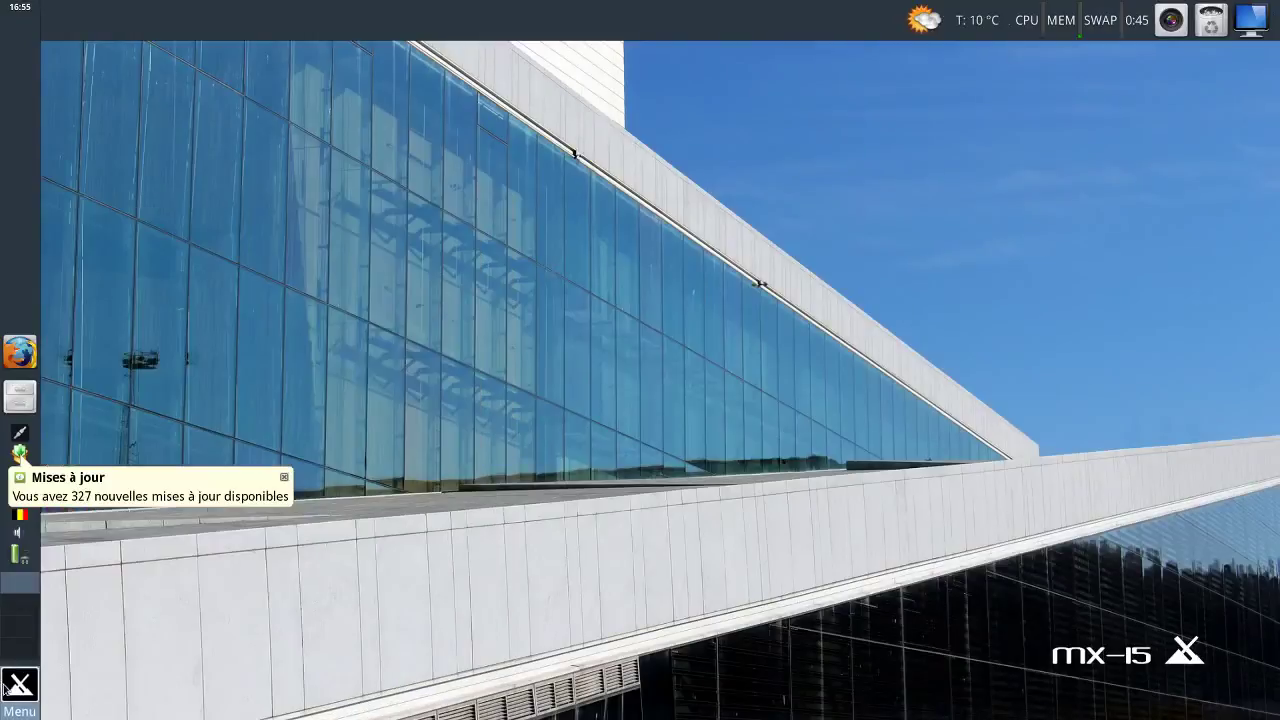
pyautogui.rightClick(5, 688)
pyautogui.click(50, 572)
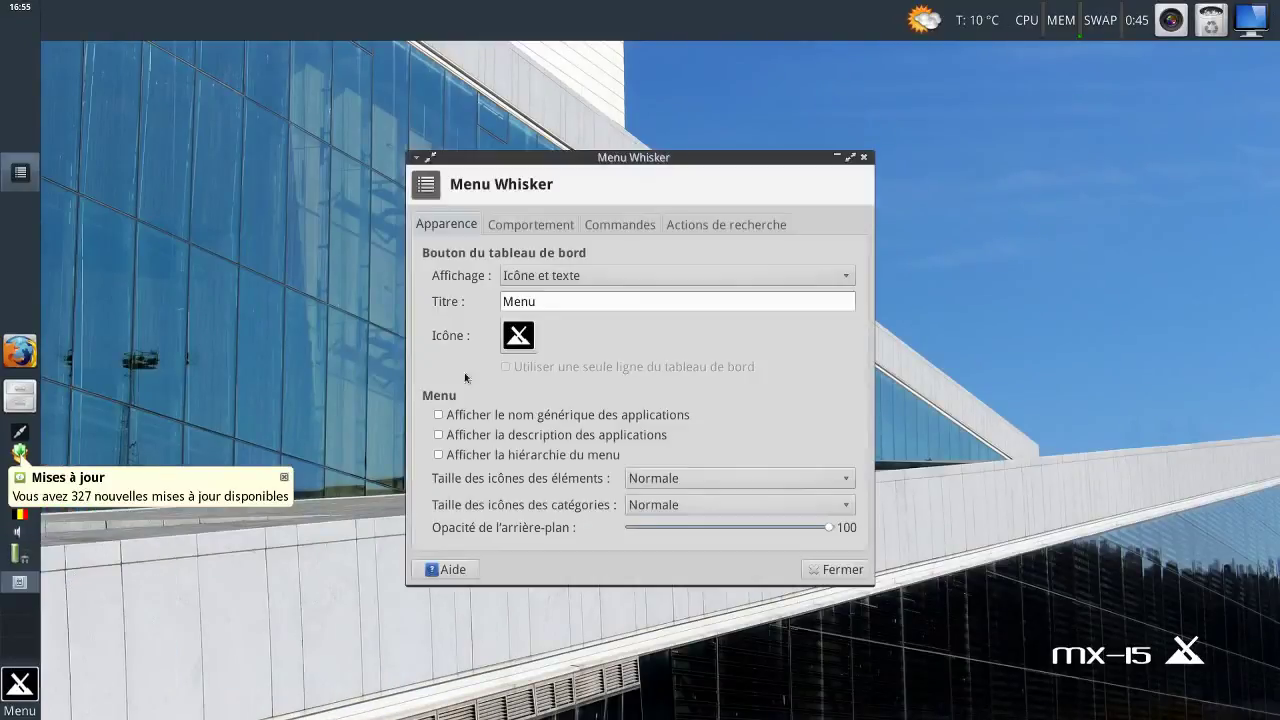
pyautogui.click(682, 226)
pyautogui.click(657, 223)
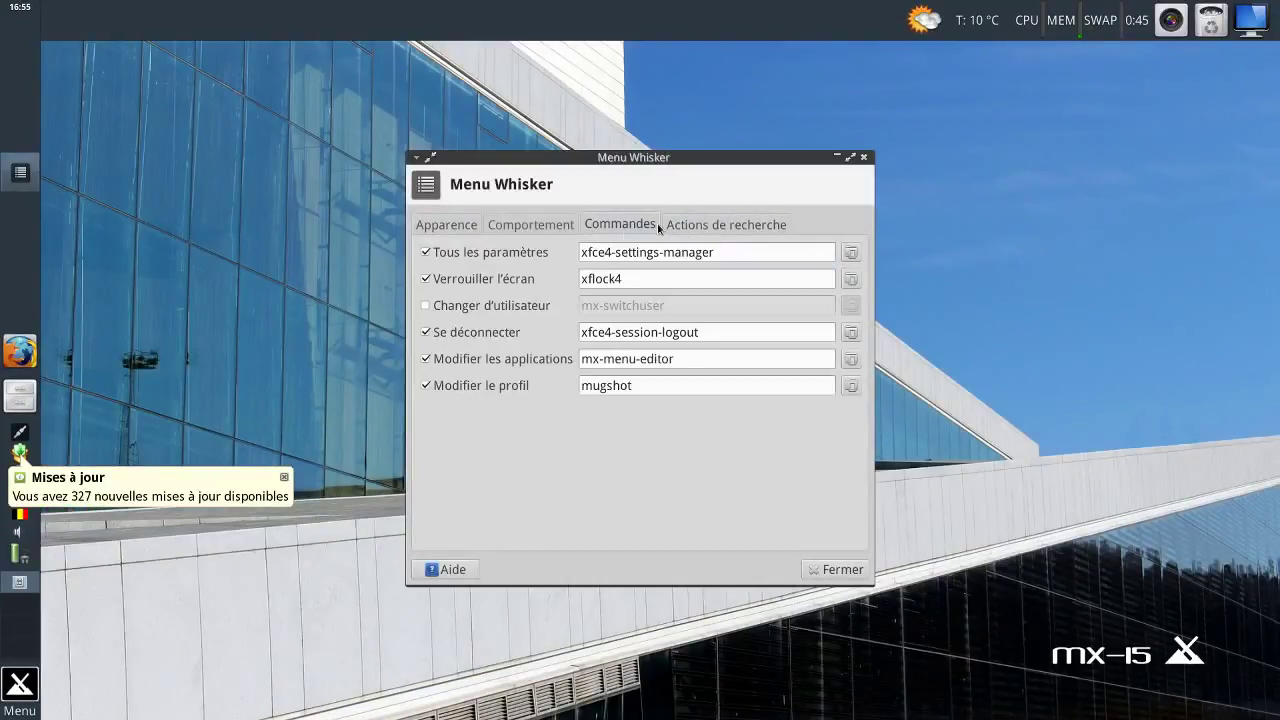
pyautogui.click(462, 309)
pyautogui.click(852, 570)
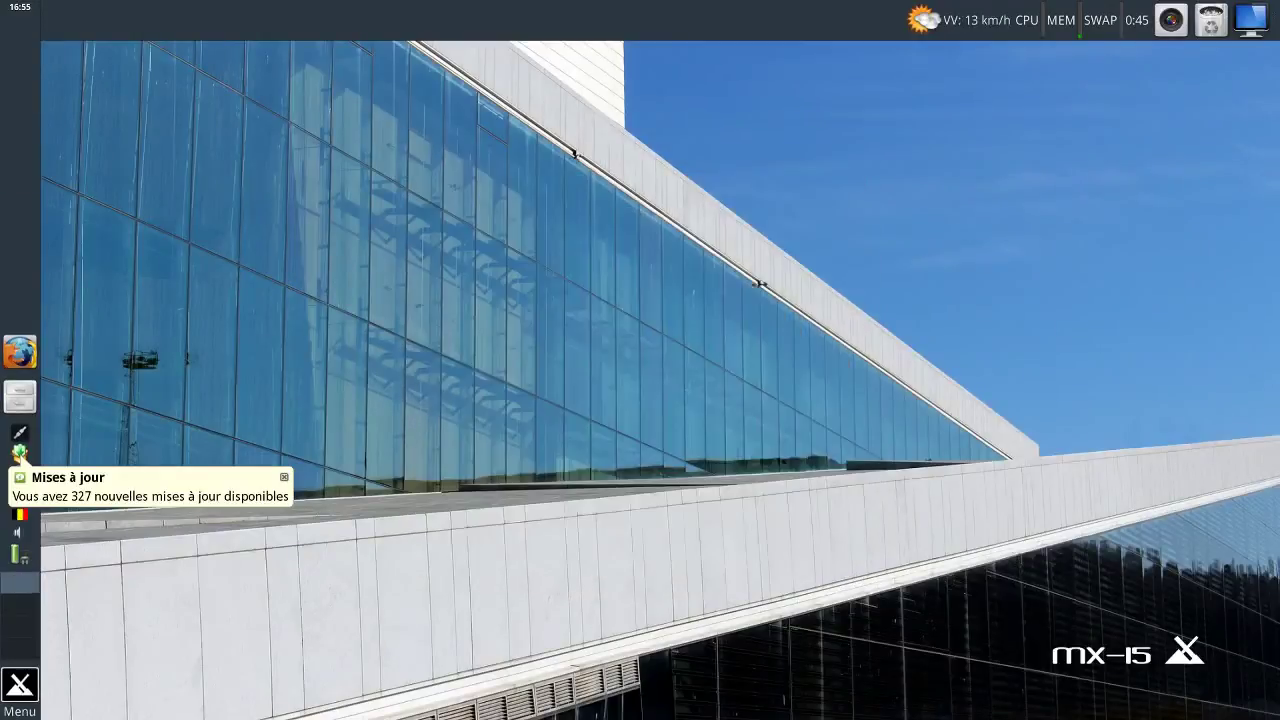
pyautogui.click(34, 687)
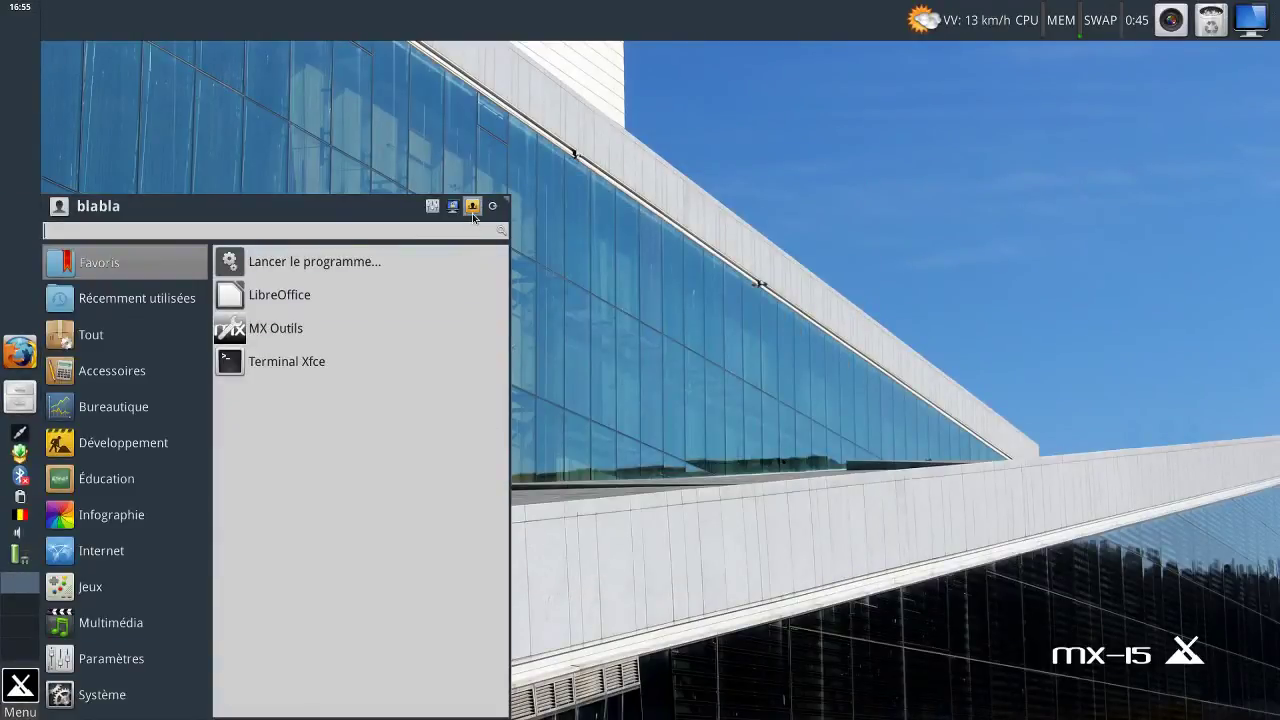
# Start switching user from the menu, turning off the future explanation notice.
pyautogui.click(476, 210)
pyautogui.click(128, 89)
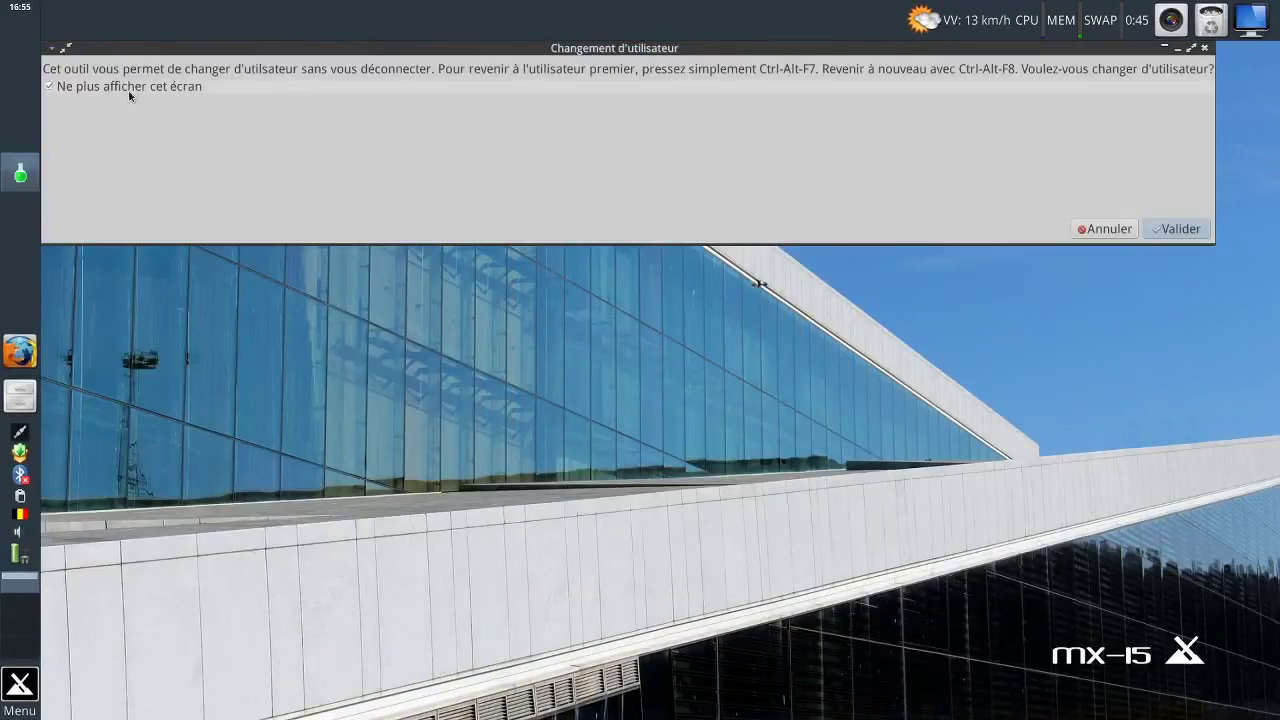
pyautogui.click(1178, 229)
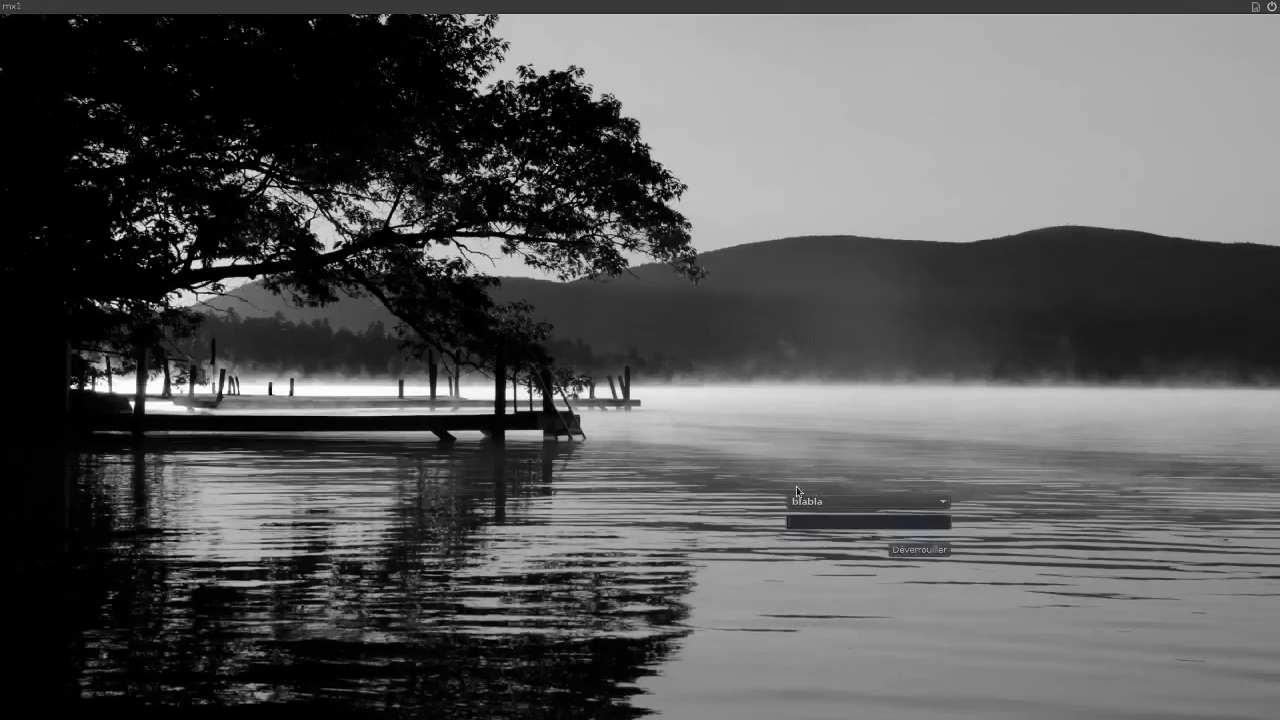
# Pick the third user at the greeter and log in with its password.
pyautogui.click(880, 503)
pyautogui.click(912, 518)
pyautogui.click(912, 518)
pyautogui.write('bl')
pyautogui.write('3')
pyautogui.press('Return')
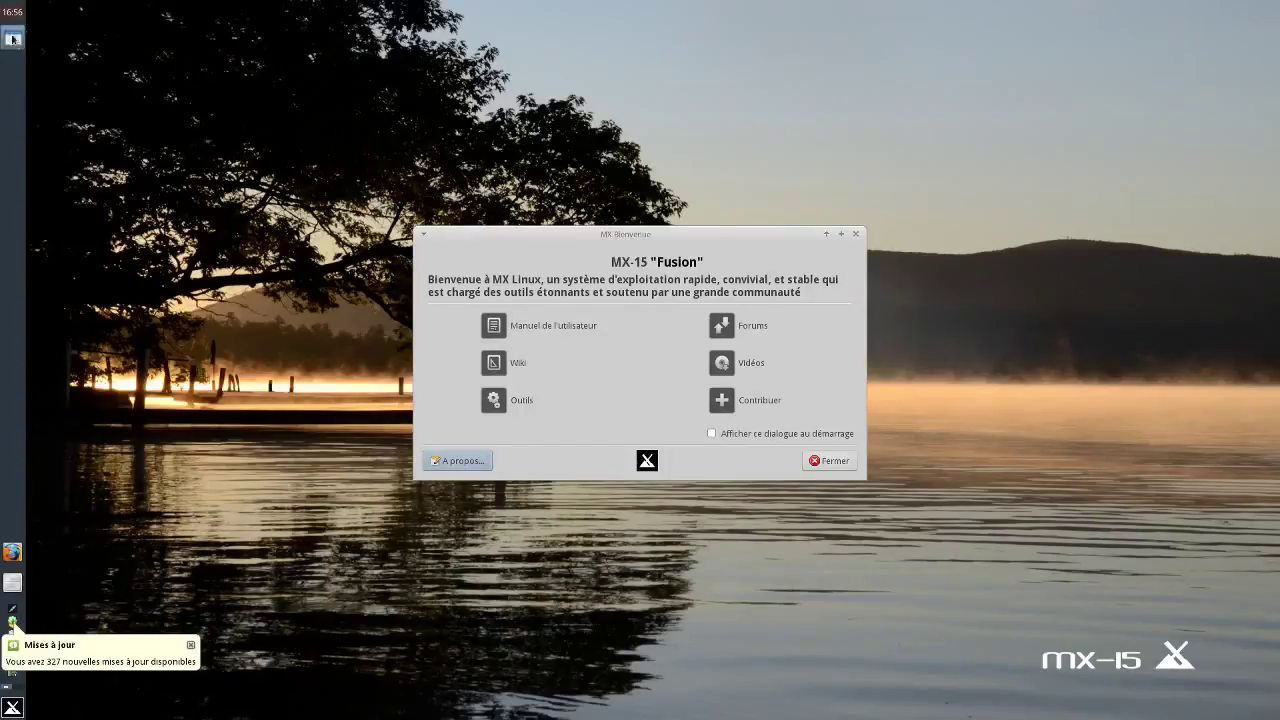
# Close MX Bienvenue, check that blabla3's Documents is empty, then close the file manager.
pyautogui.click(835, 461)
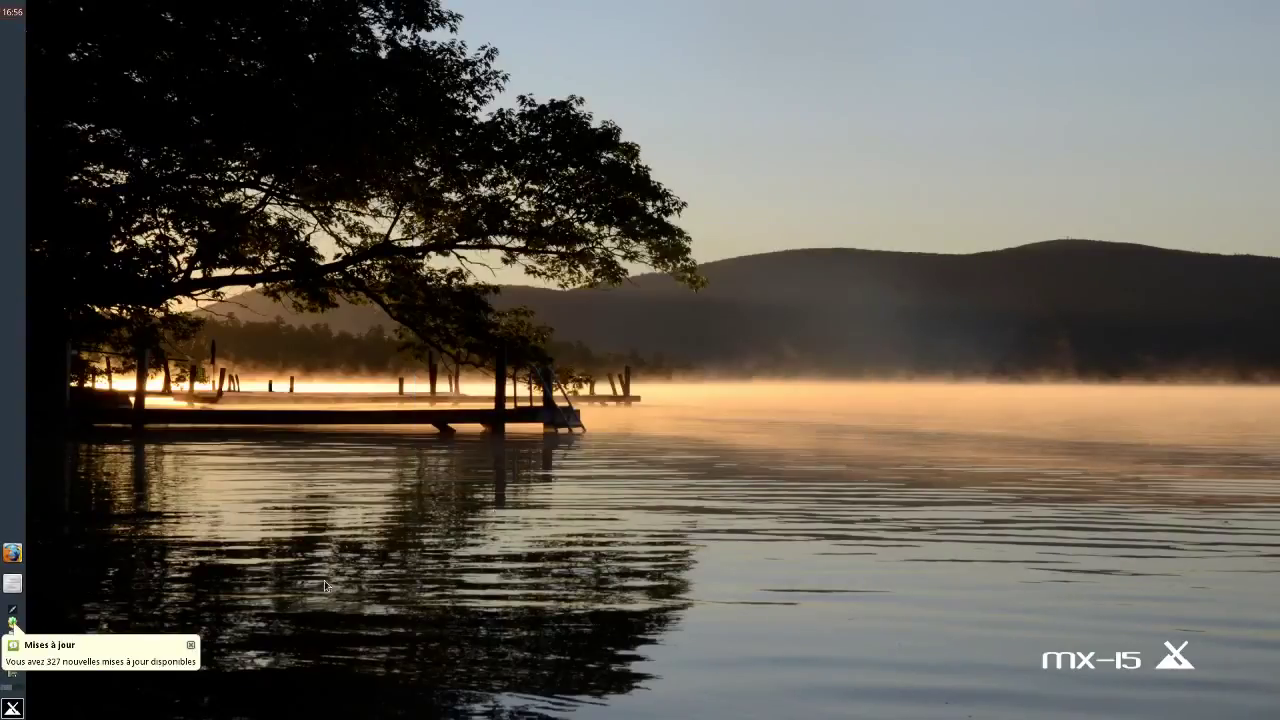
pyautogui.click(13, 586)
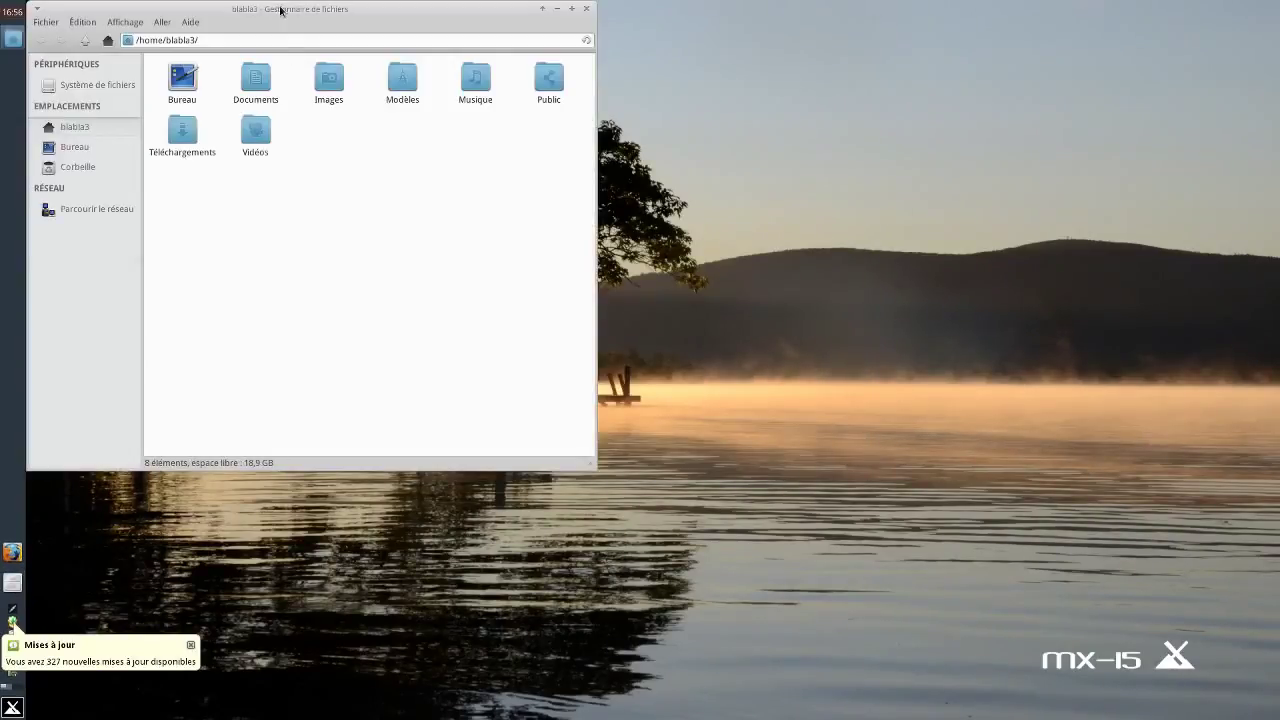
pyautogui.moveTo(282, 10); pyautogui.dragTo(718, 119)
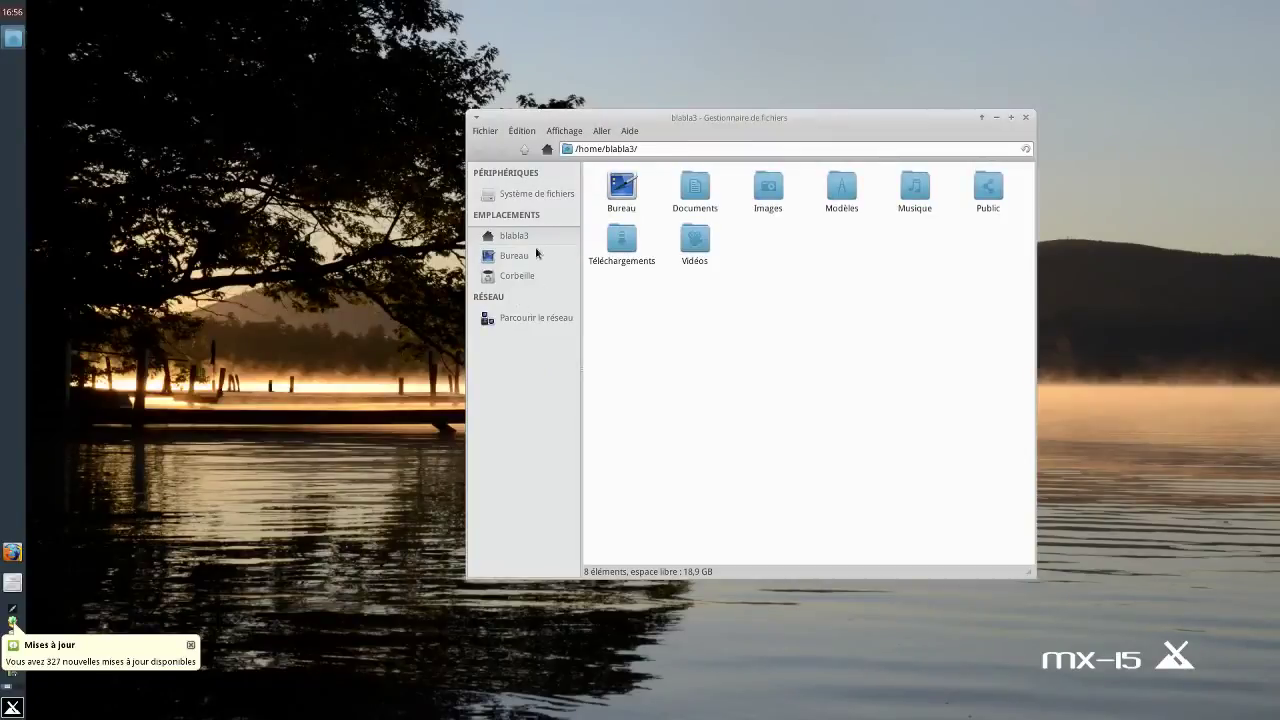
pyautogui.doubleClick(695, 188)
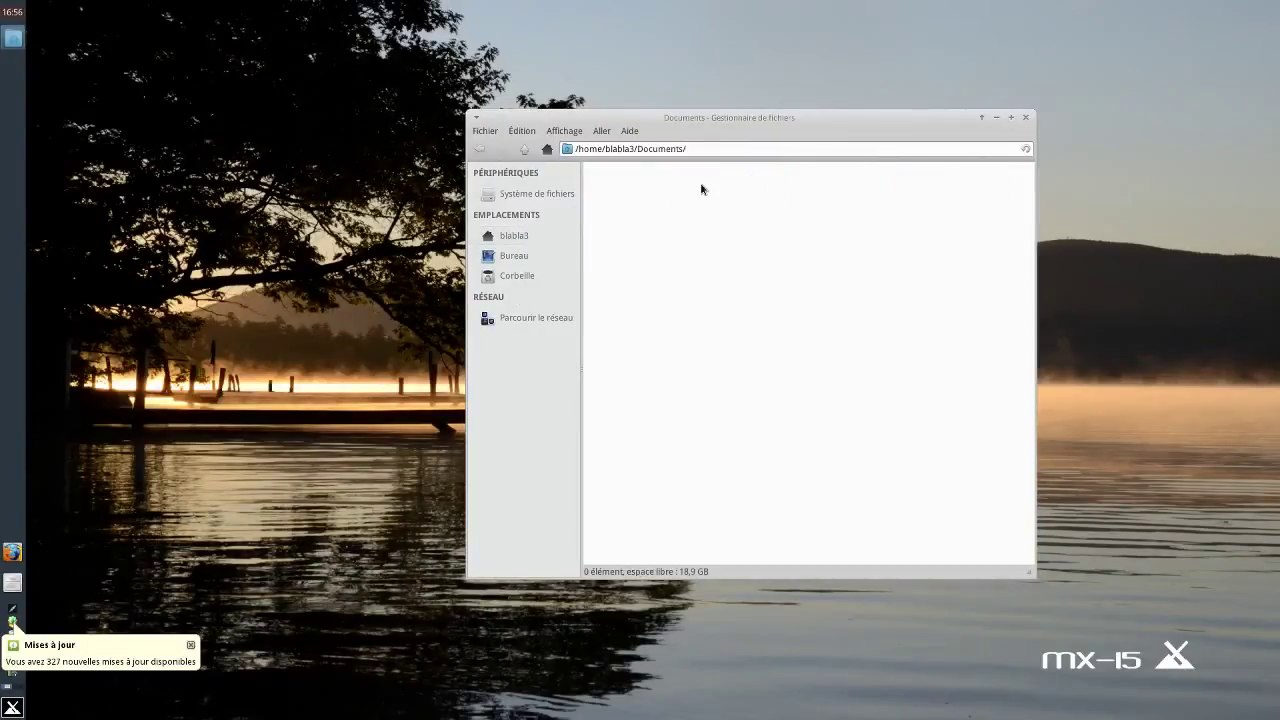
pyautogui.click(1025, 117)
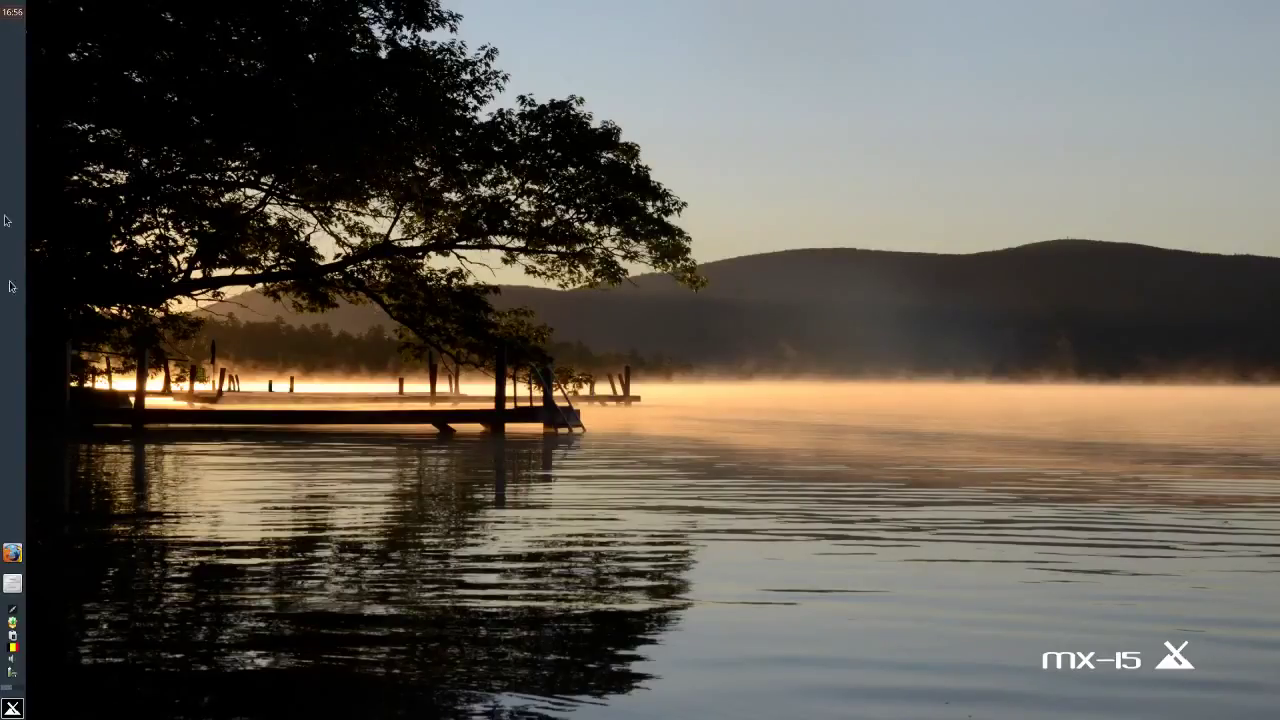
pyautogui.click(14, 708)
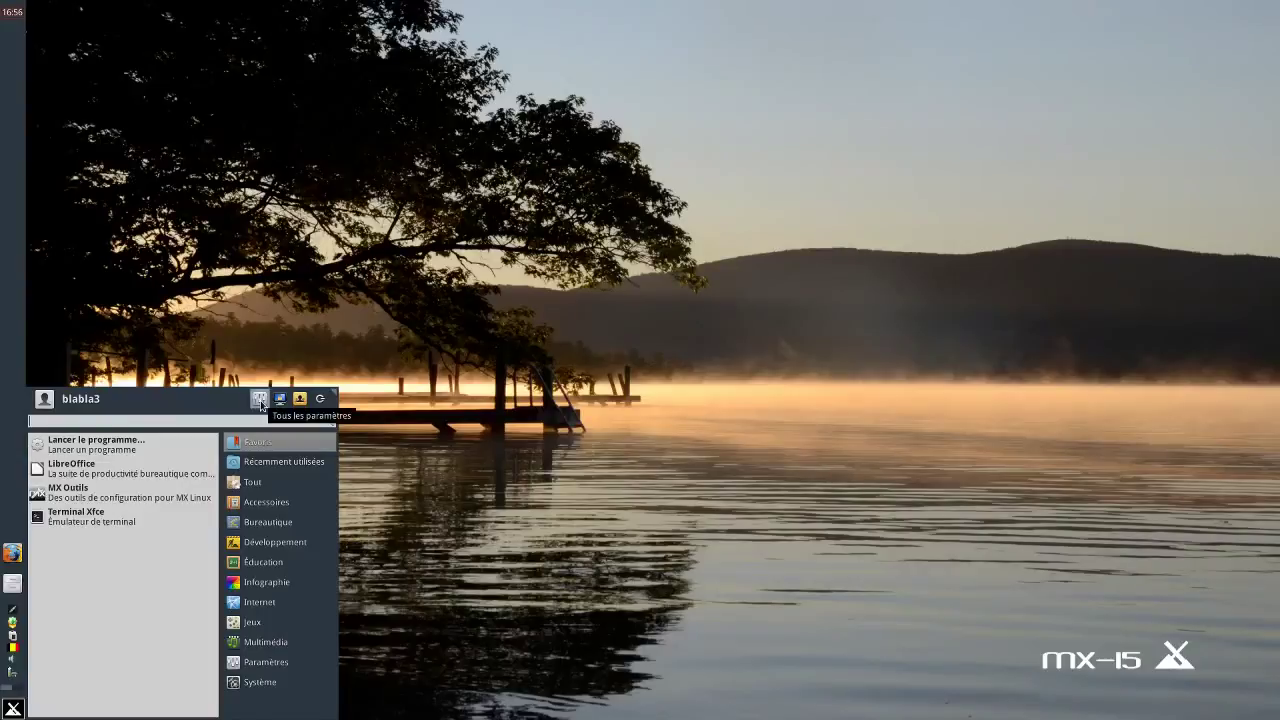
# Use the Whisker menu's switch-user icon, select blabla2 and log in with its password.
pyautogui.click(260, 403)
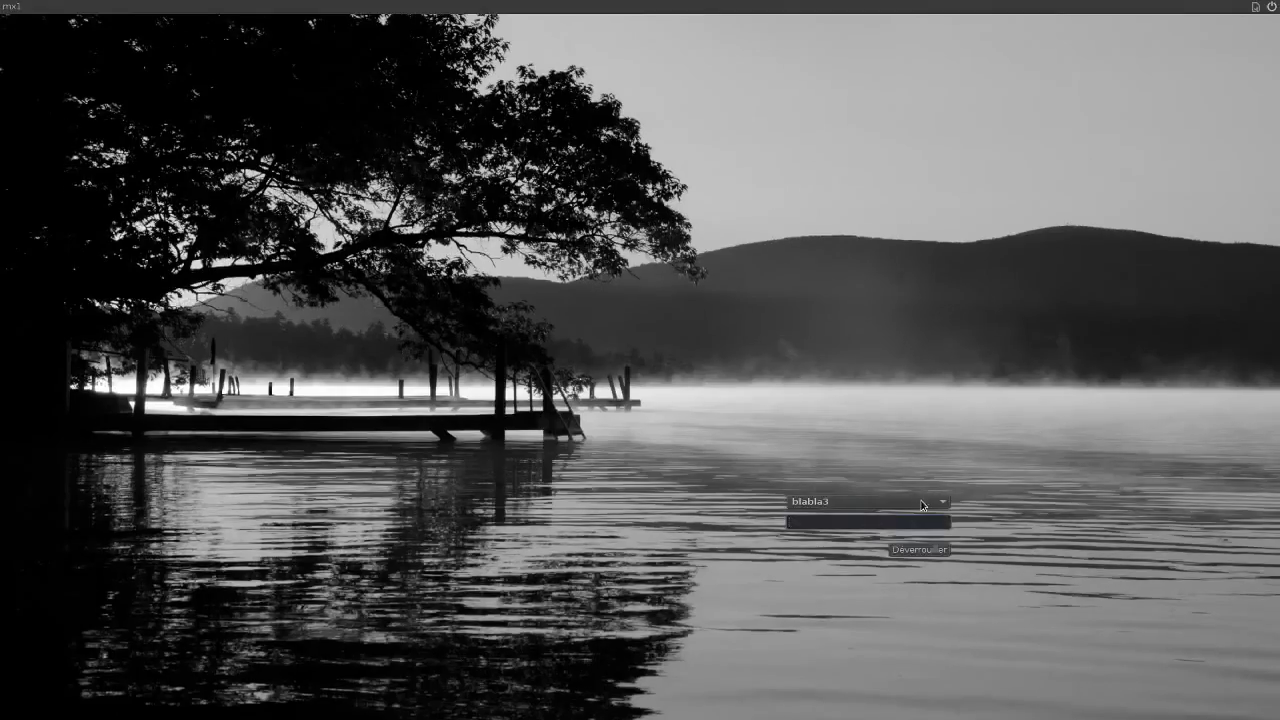
pyautogui.click(921, 505)
pyautogui.click(920, 486)
pyautogui.write('blabla')
pyautogui.press('Return')
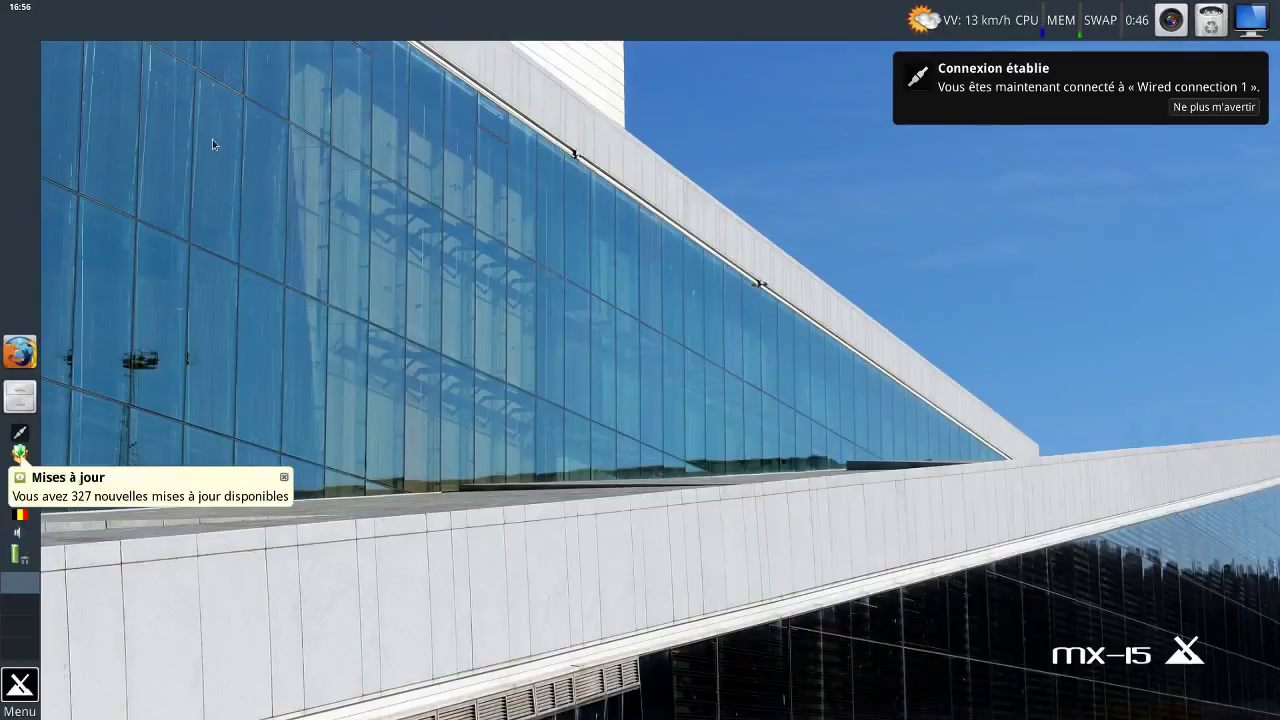
# Browse Multimédia in the Whisker menu, then choose Déconnexion to log blabla2 out.
pyautogui.click(30, 695)
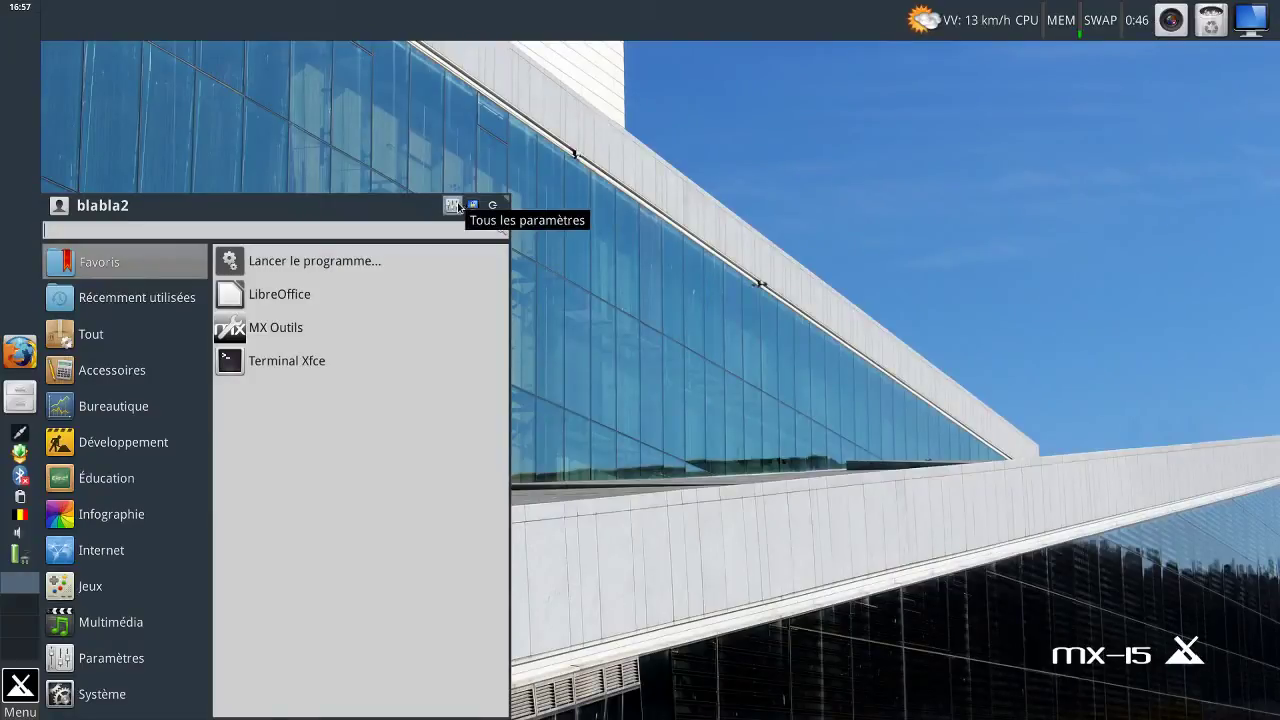
pyautogui.click(105, 622)
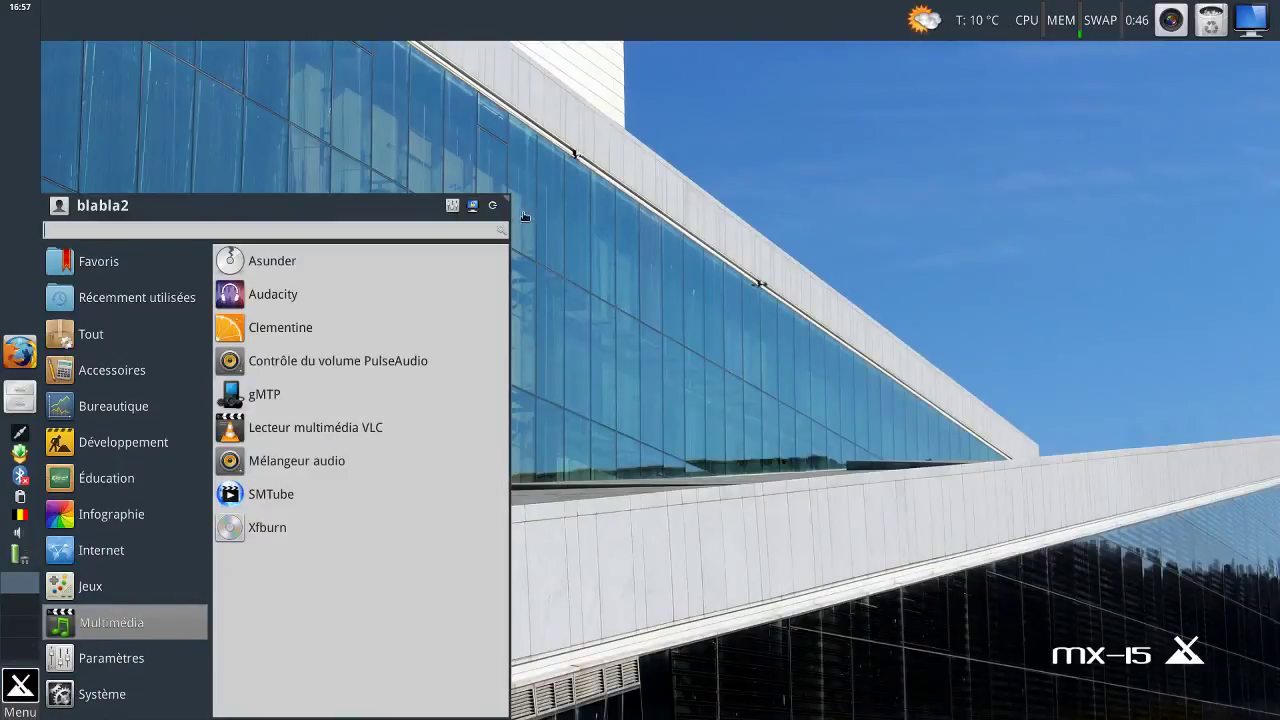
pyautogui.click(494, 207)
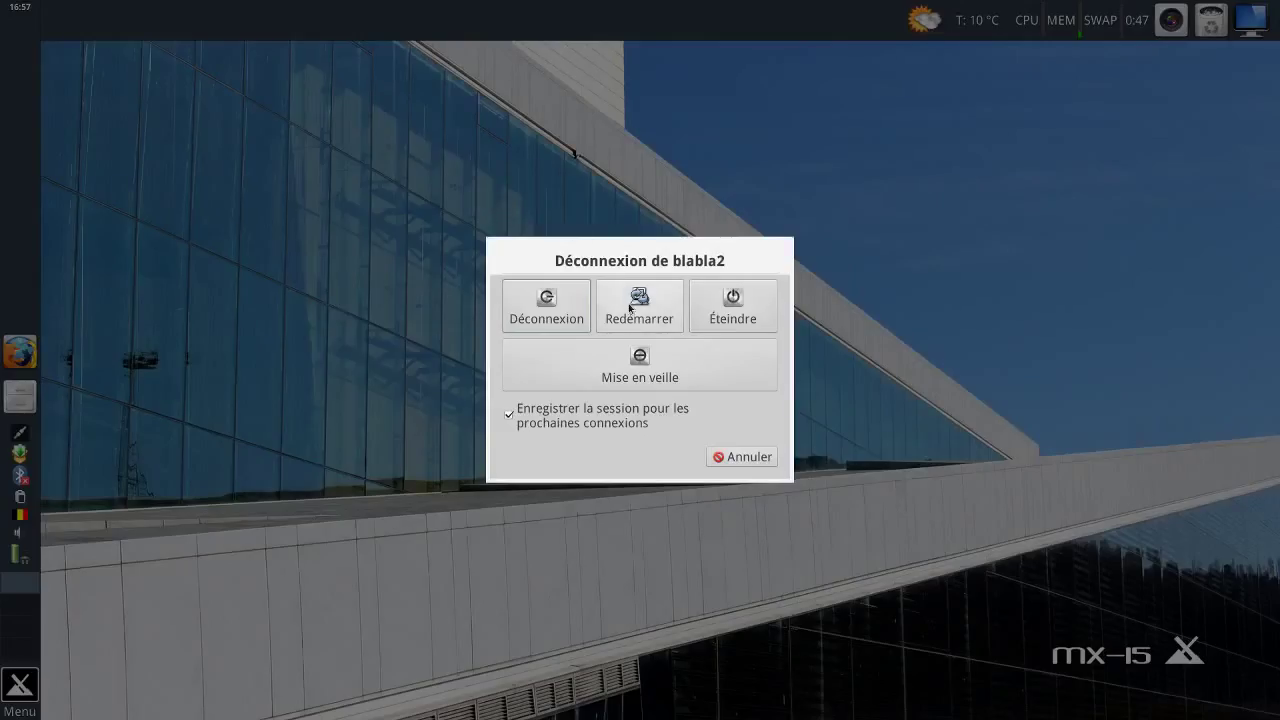
pyautogui.click(558, 304)
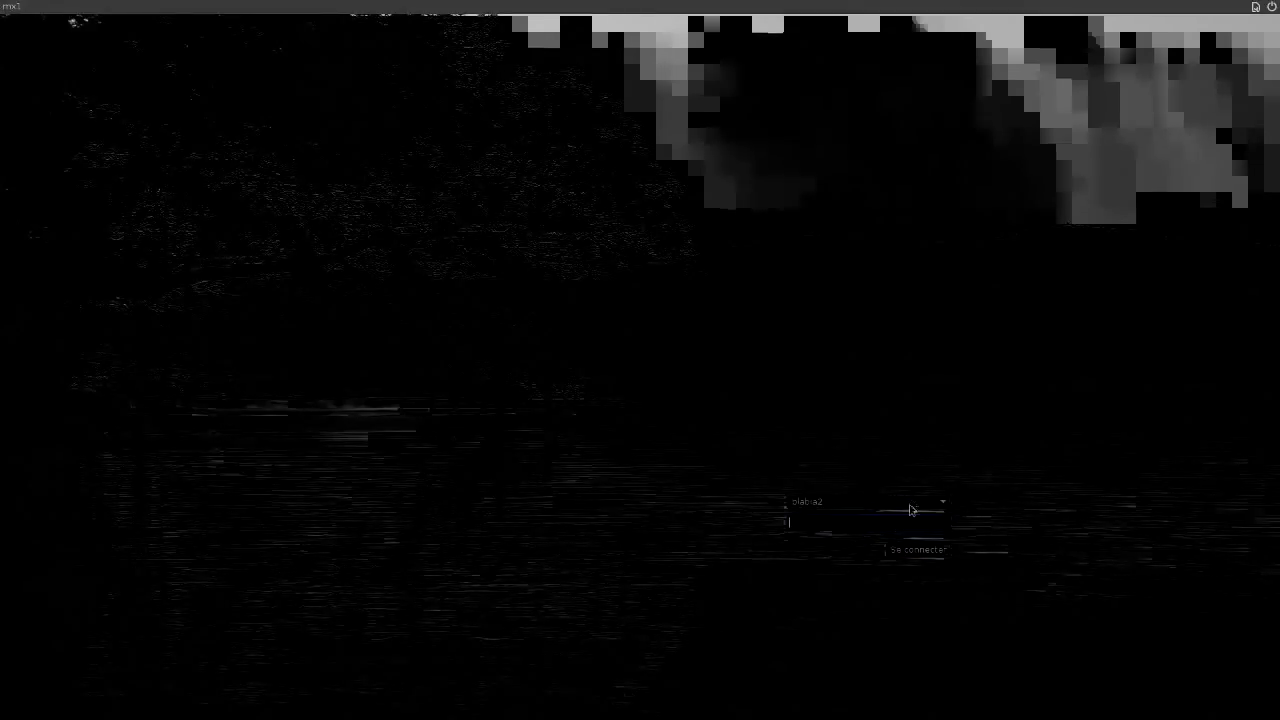
pyautogui.click(911, 504)
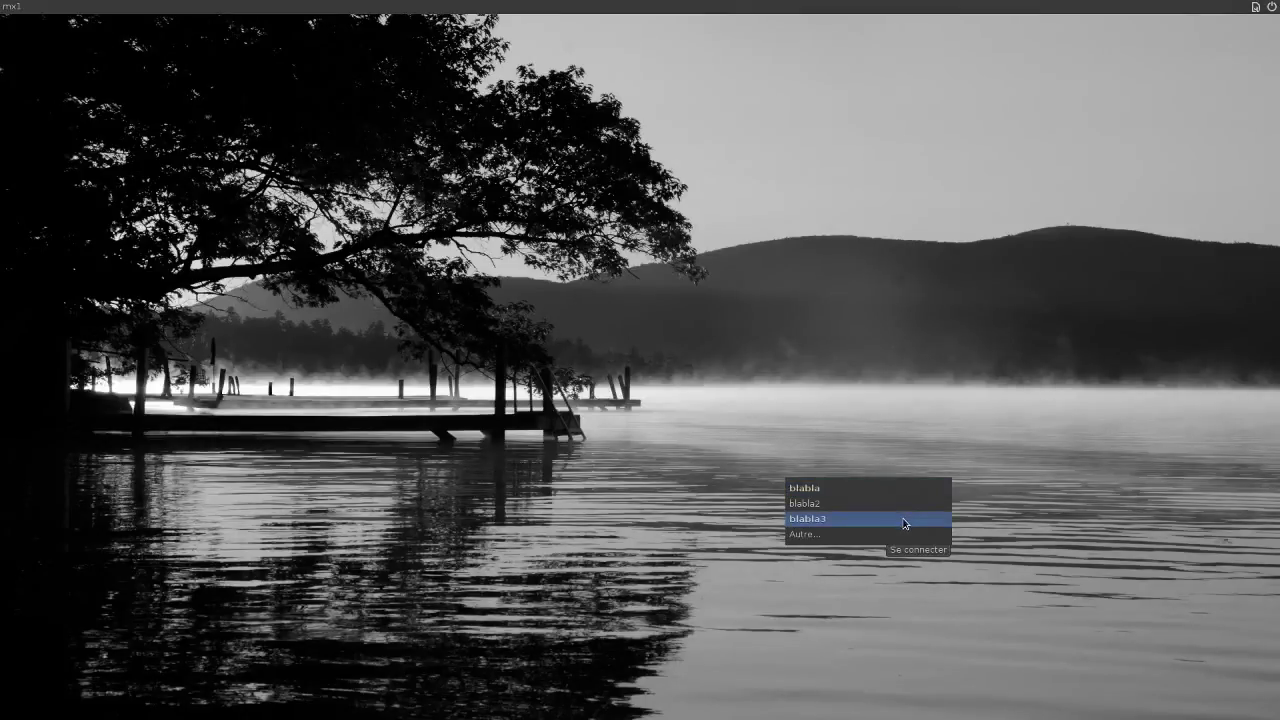
# Unlock the third user account's session with its password.
pyautogui.click(904, 519)
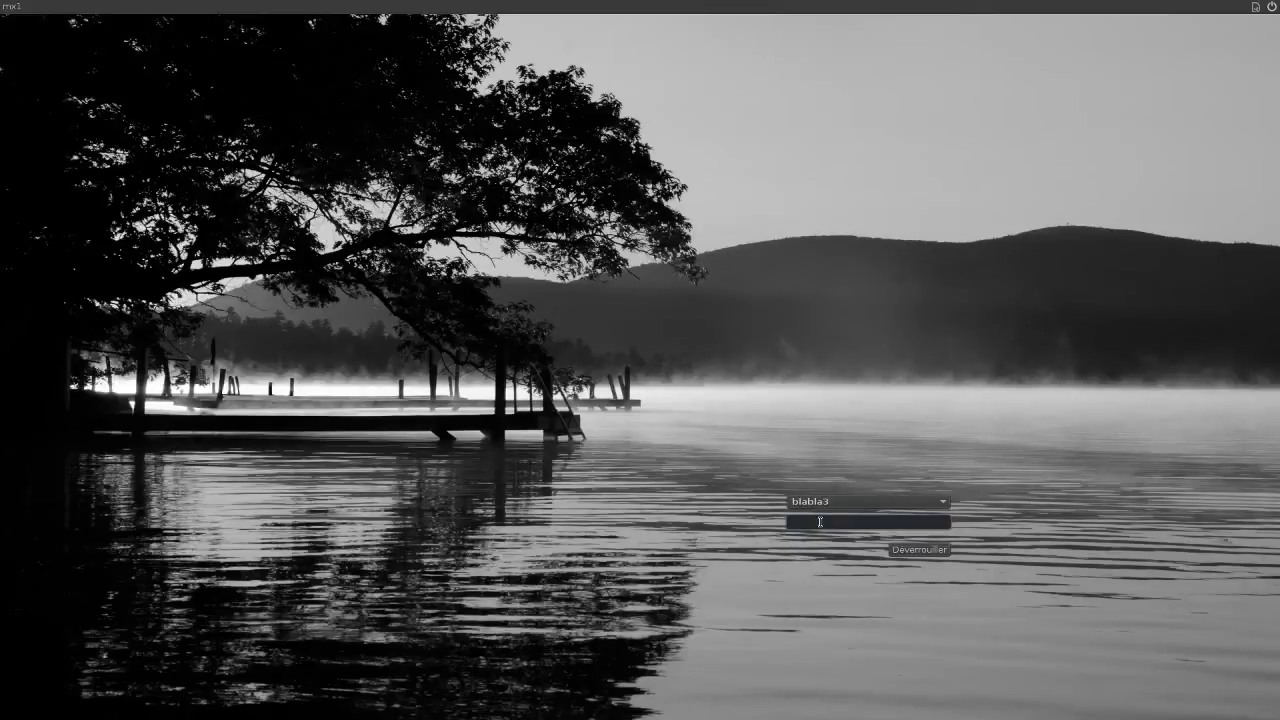
pyautogui.write('*******')
pyautogui.press('Return')
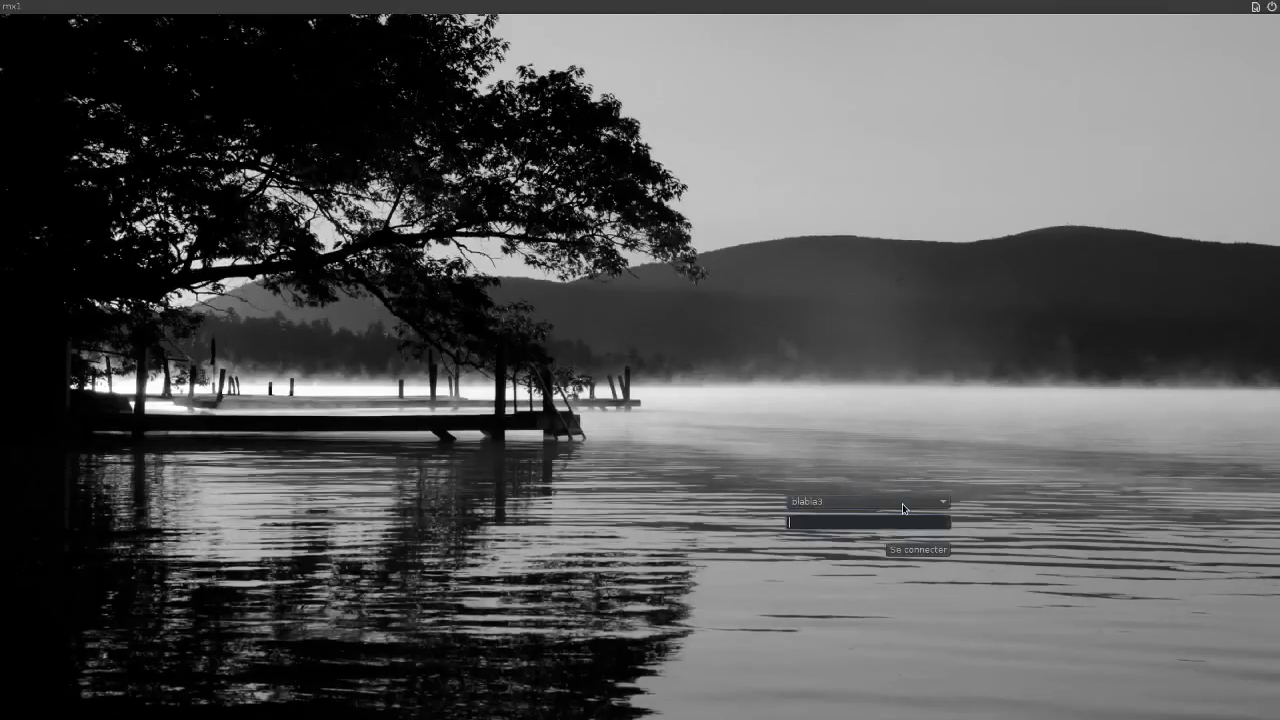
# Switch to the first user account in the greeter and unlock its session with its password.
pyautogui.click(902, 503)
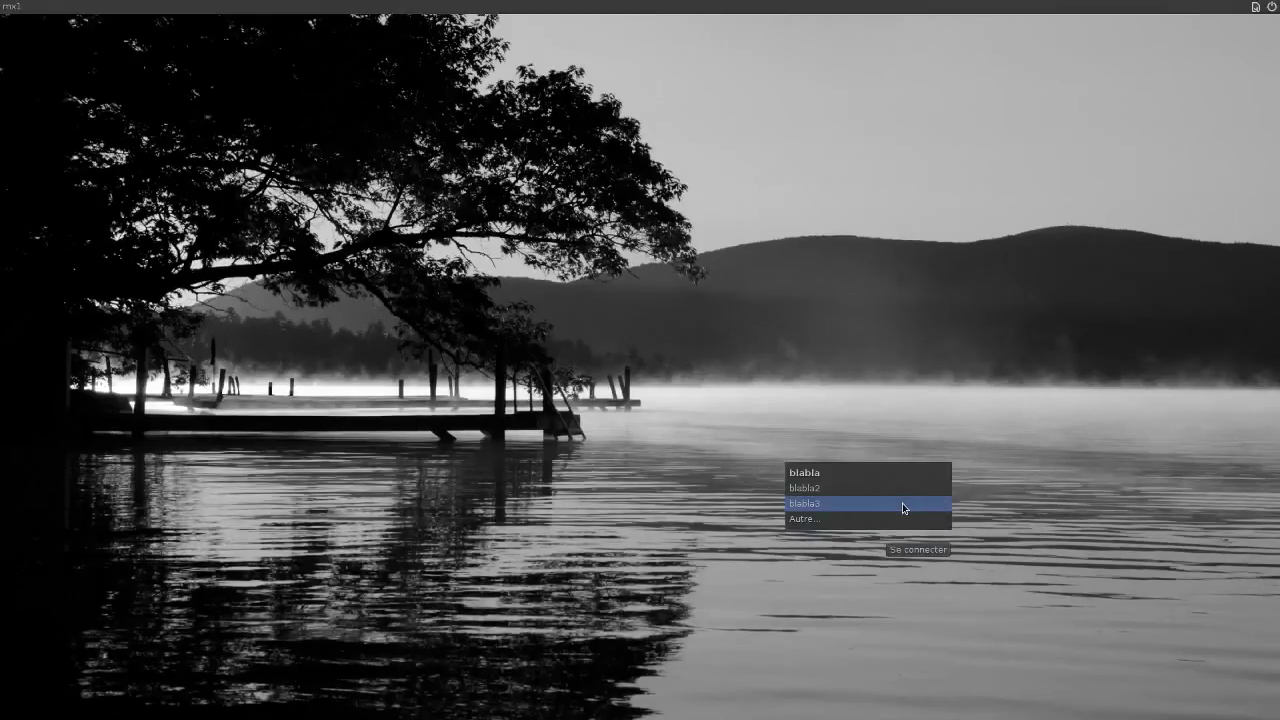
pyautogui.click(893, 474)
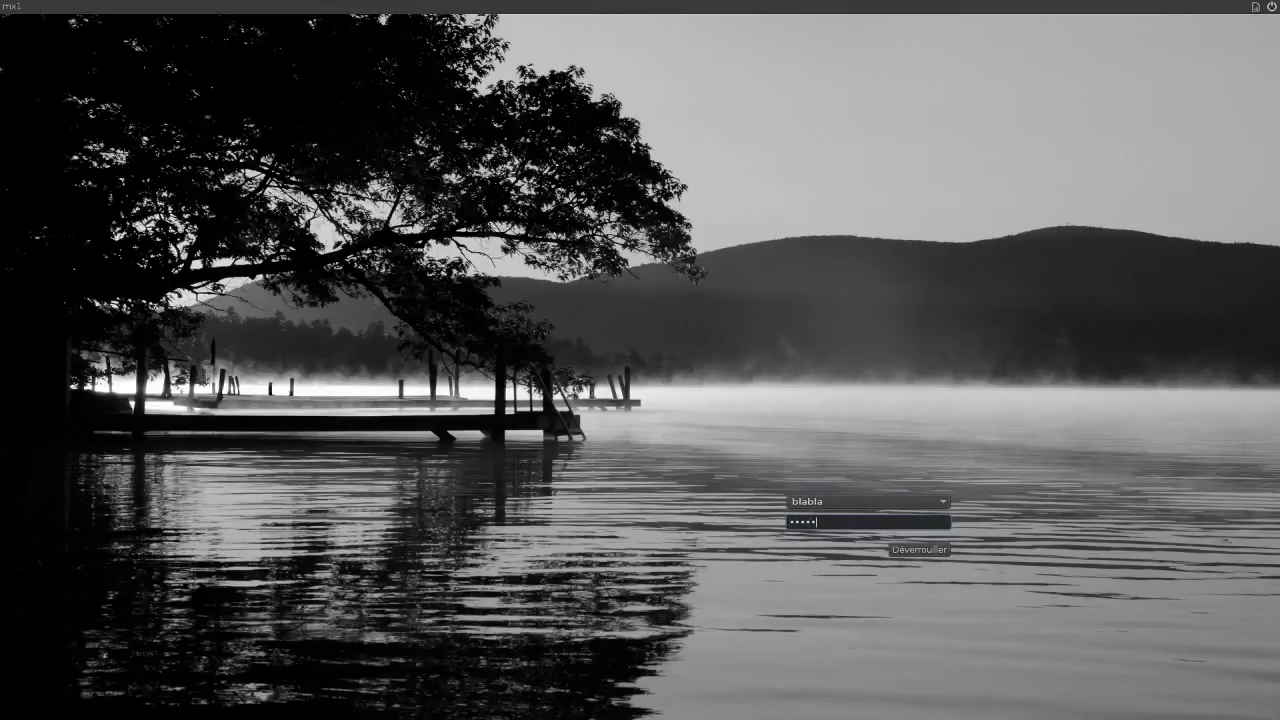
pyautogui.press('Return')
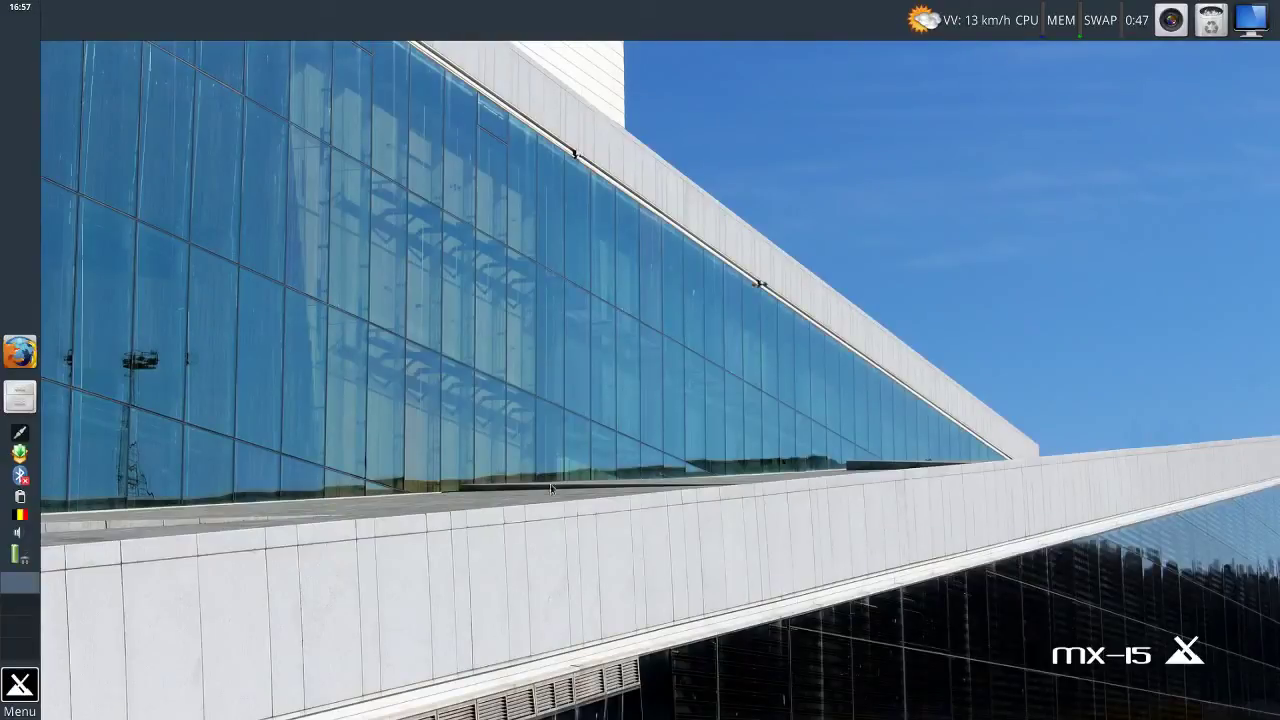
# Open the MX Tools collection from the settings manager.
pyautogui.click(20, 686)
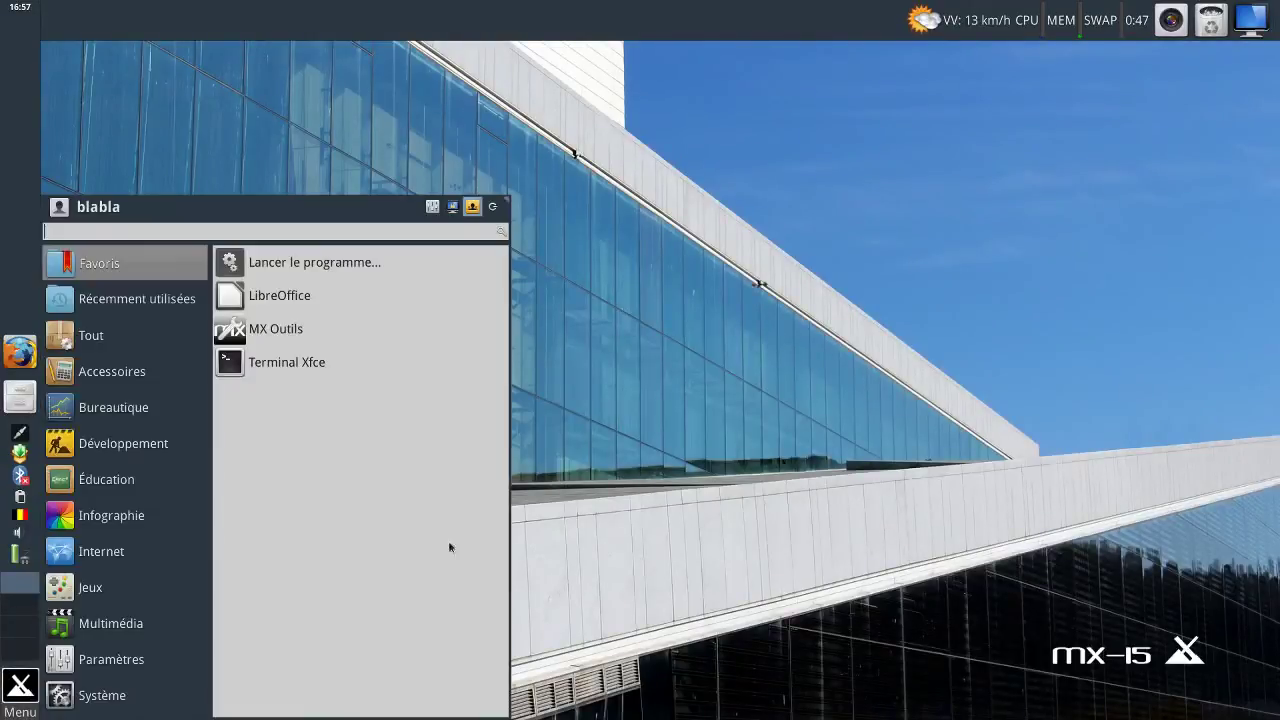
pyautogui.click(433, 208)
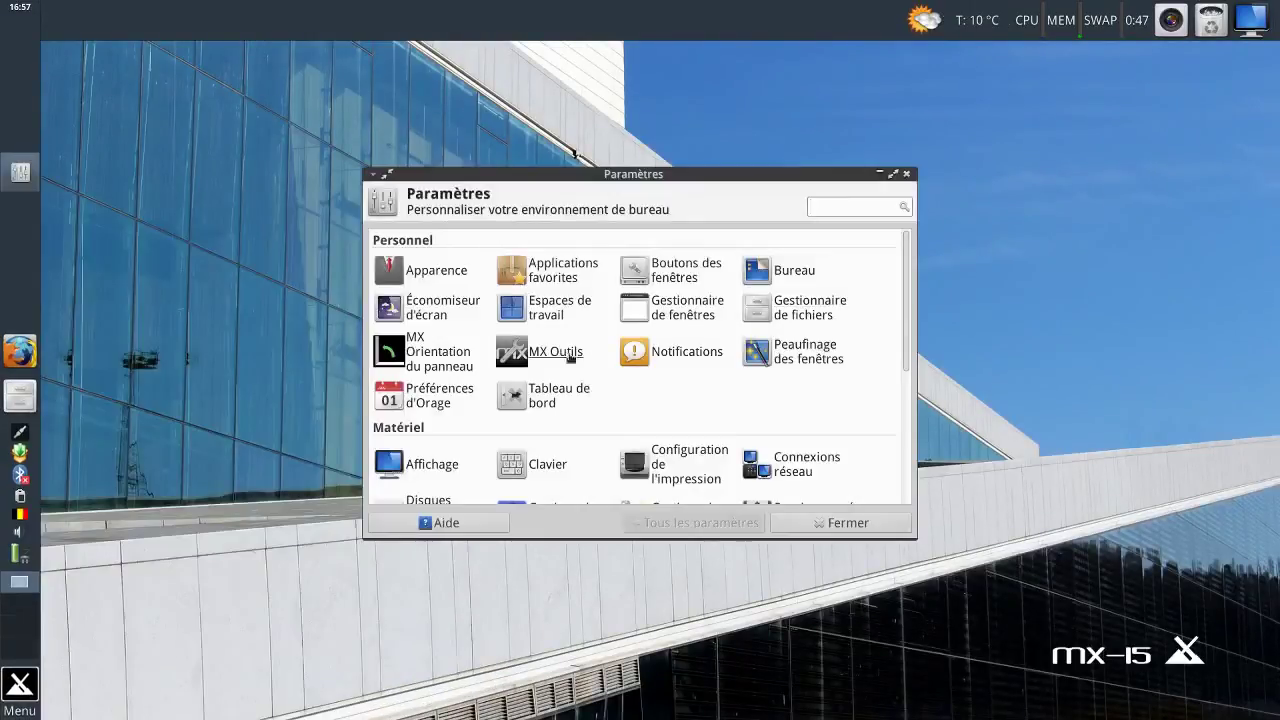
pyautogui.click(548, 351)
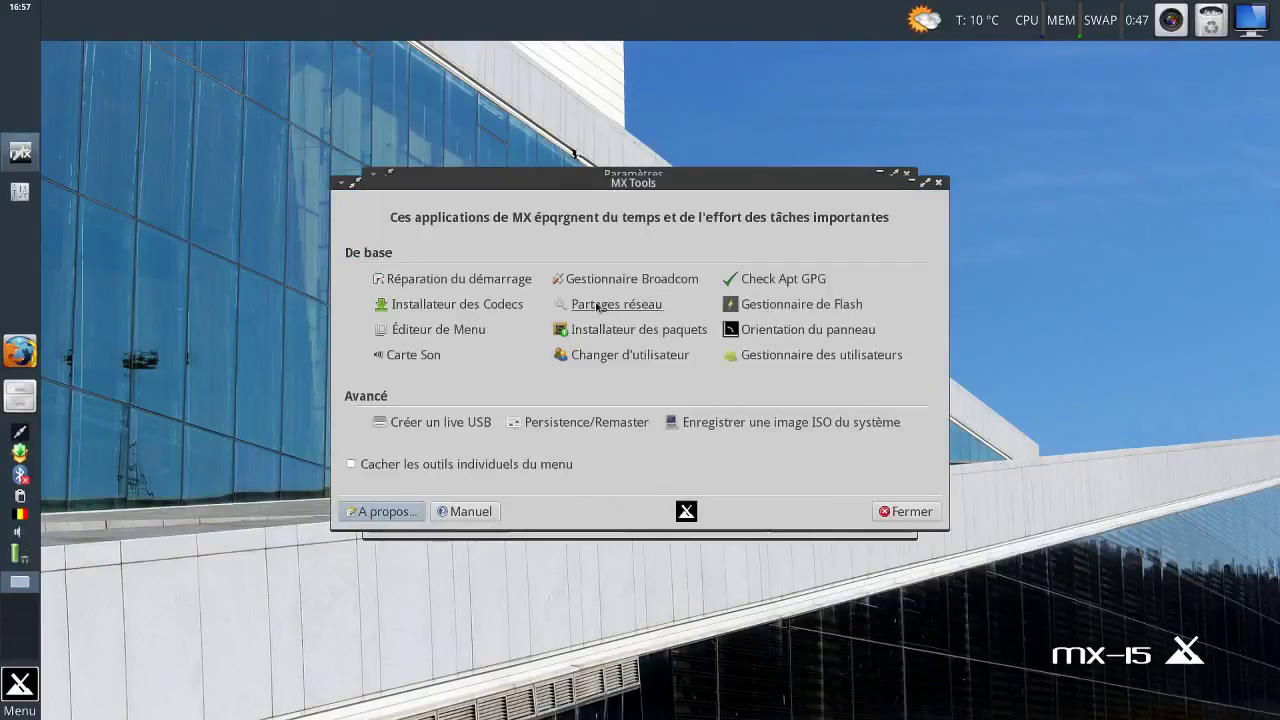
# Launch the User Manager from MX Tools and authenticate with the administrator password.
pyautogui.click(796, 355)
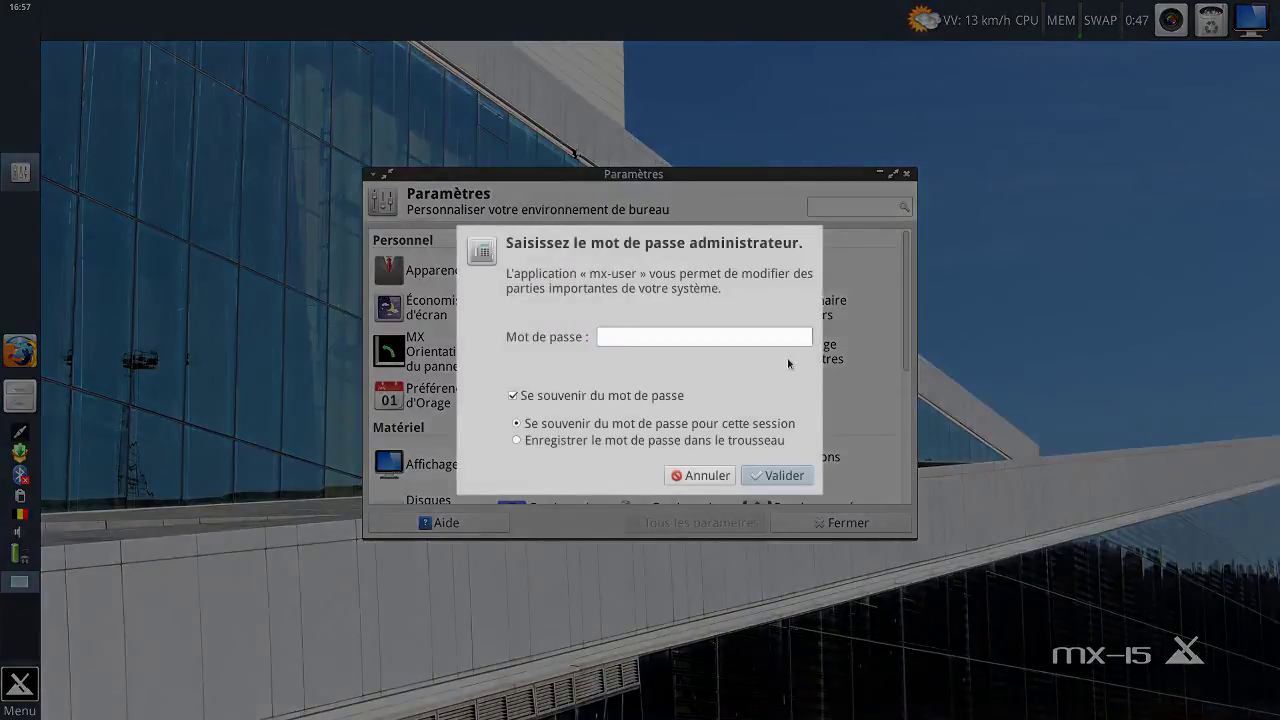
pyautogui.click(700, 475)
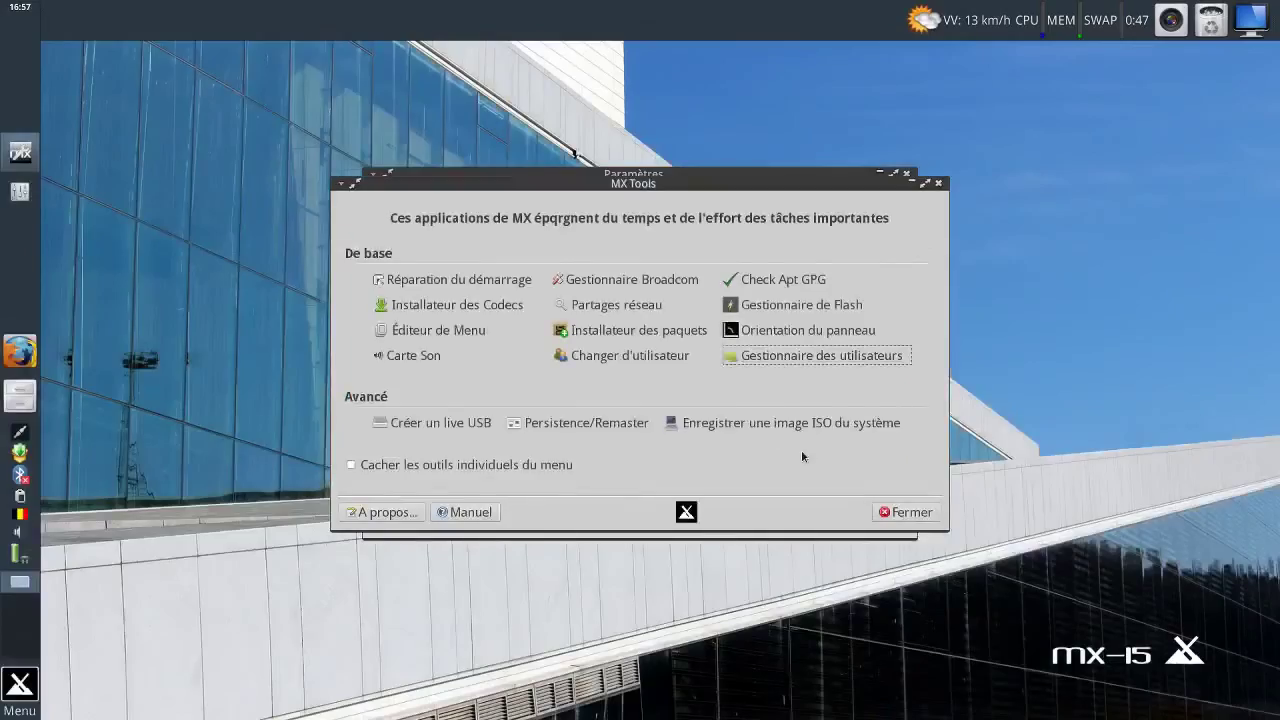
pyautogui.moveTo(789, 188); pyautogui.dragTo(802, 236)
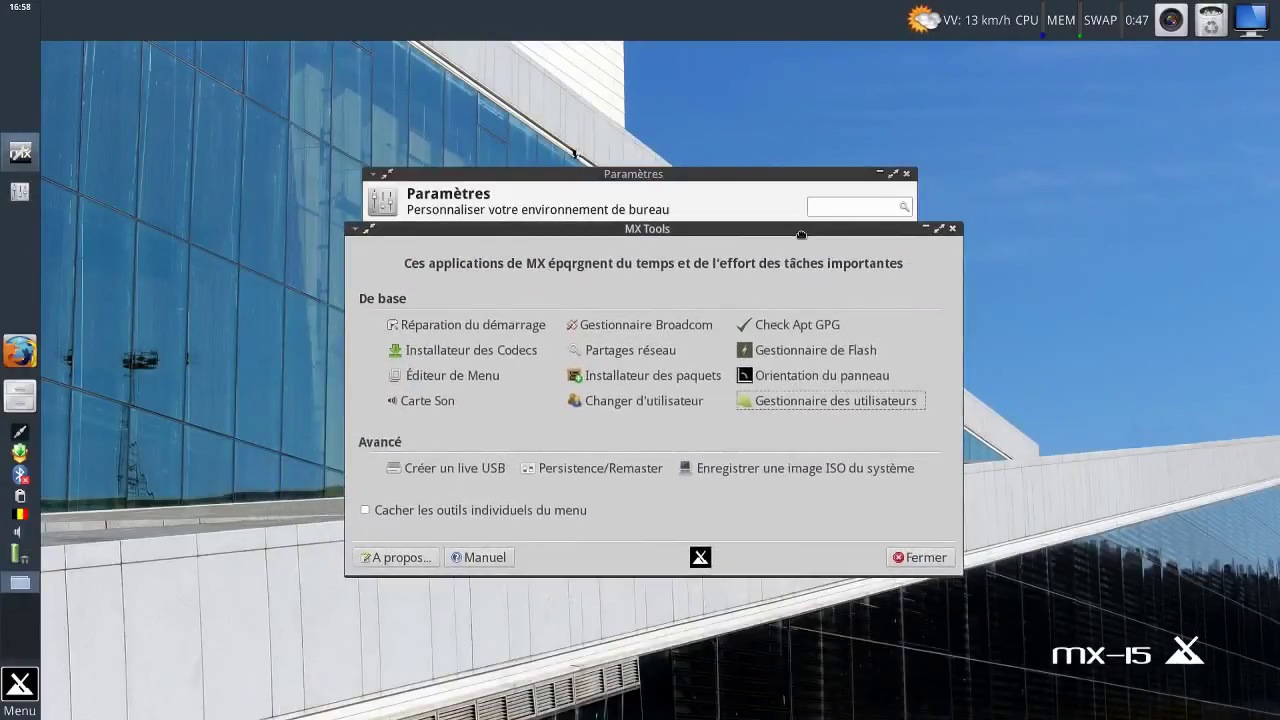
pyautogui.click(831, 403)
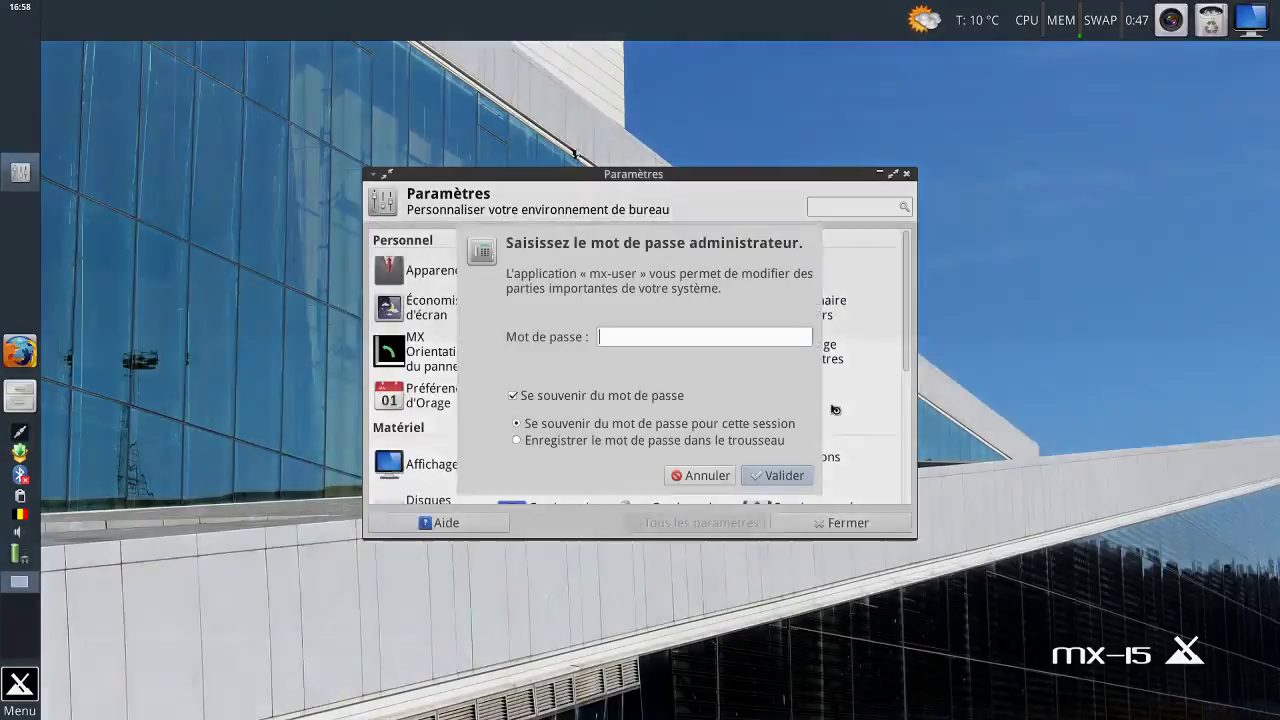
pyautogui.write('•••••••')
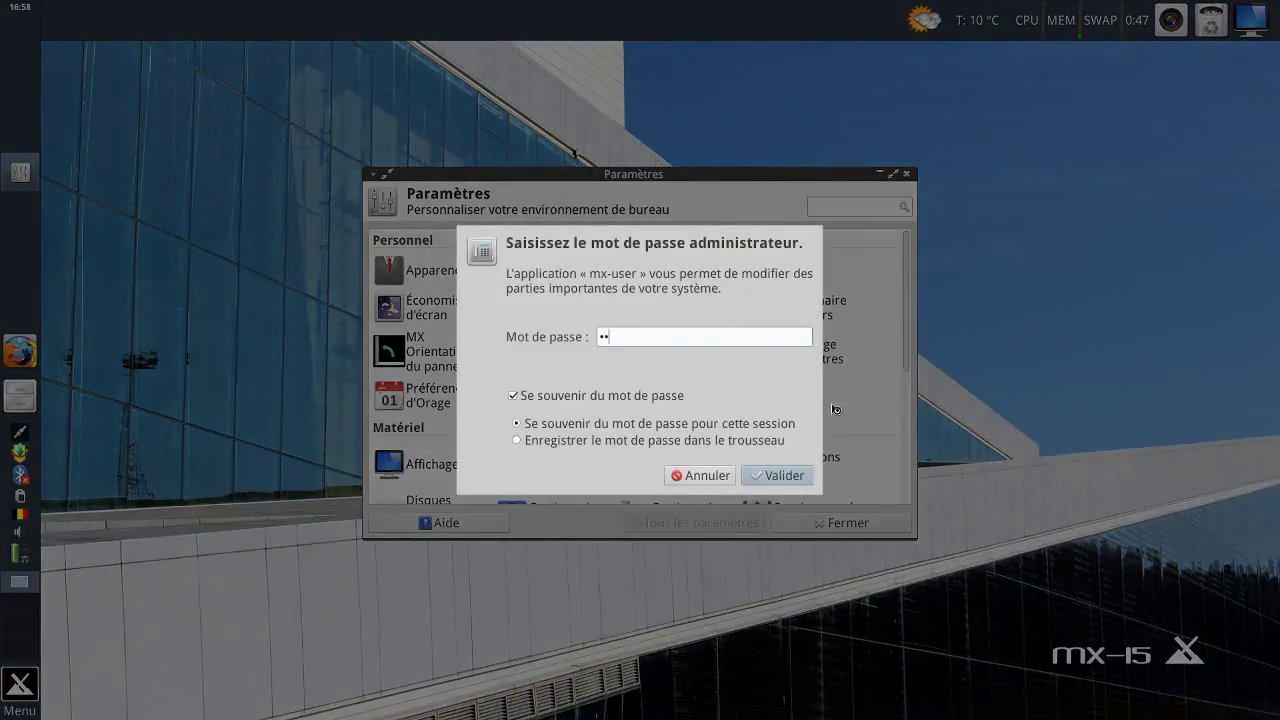
pyautogui.write('••••')
pyautogui.press('Return')
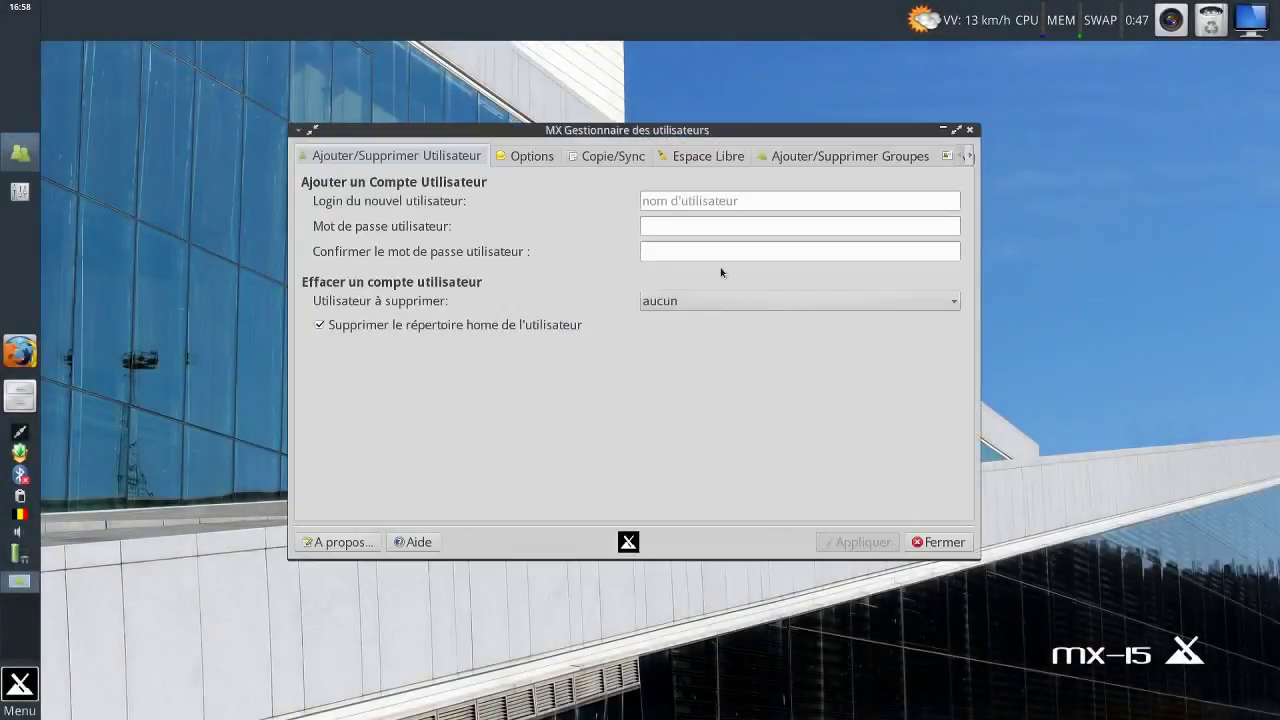
# Browse the modify, copy/sync and free-space tabs, leaving user 'aucun' and automatic APT cache cleanup.
pyautogui.click(514, 160)
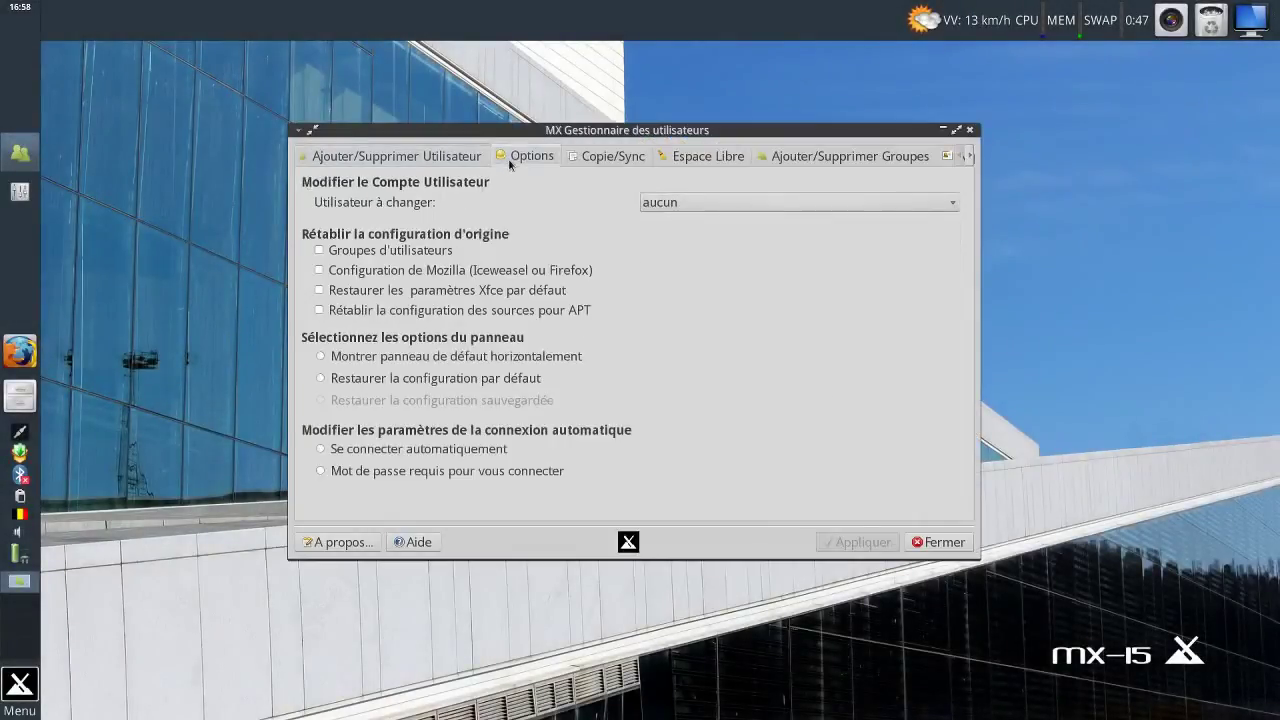
pyautogui.click(583, 160)
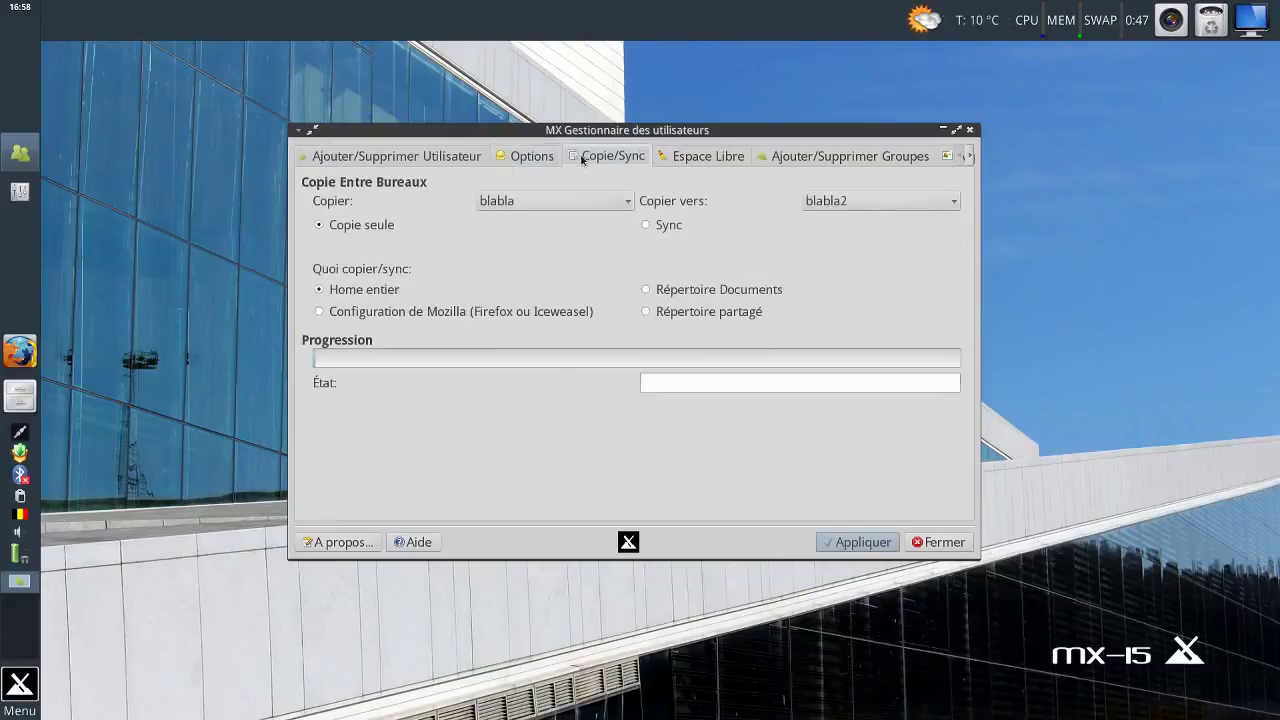
pyautogui.click(688, 158)
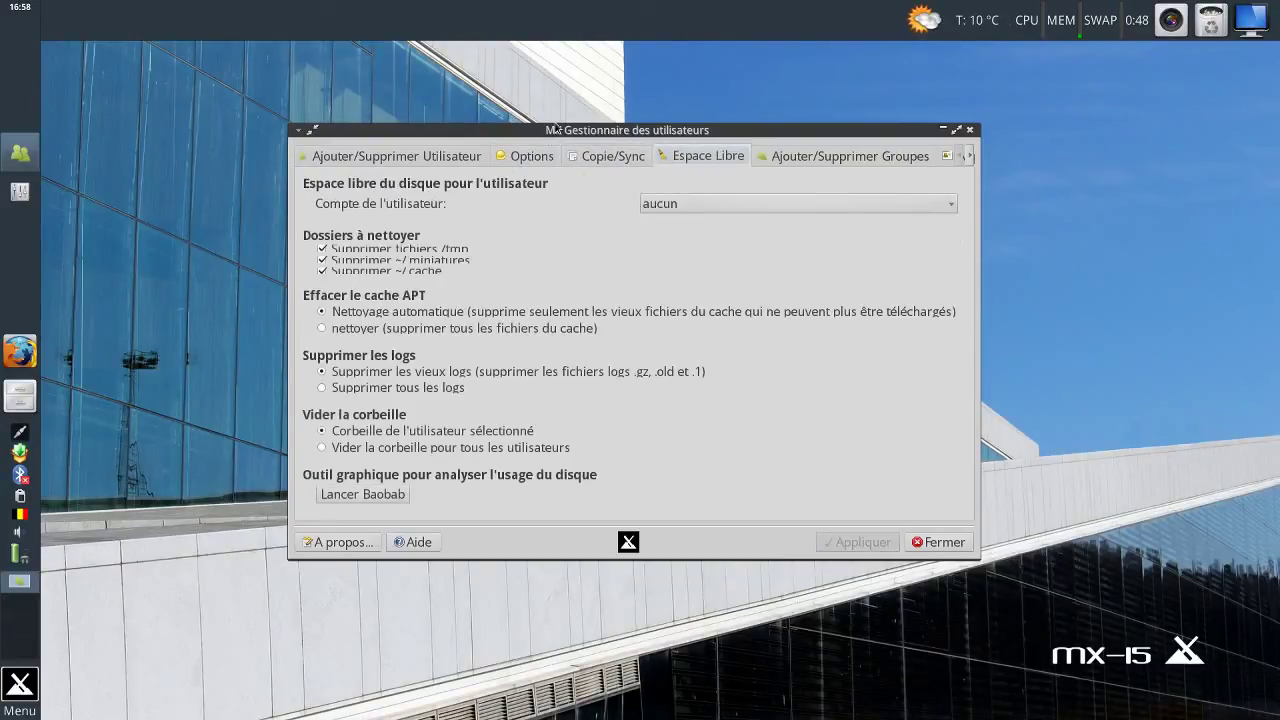
pyautogui.moveTo(731, 126); pyautogui.dragTo(806, 136)
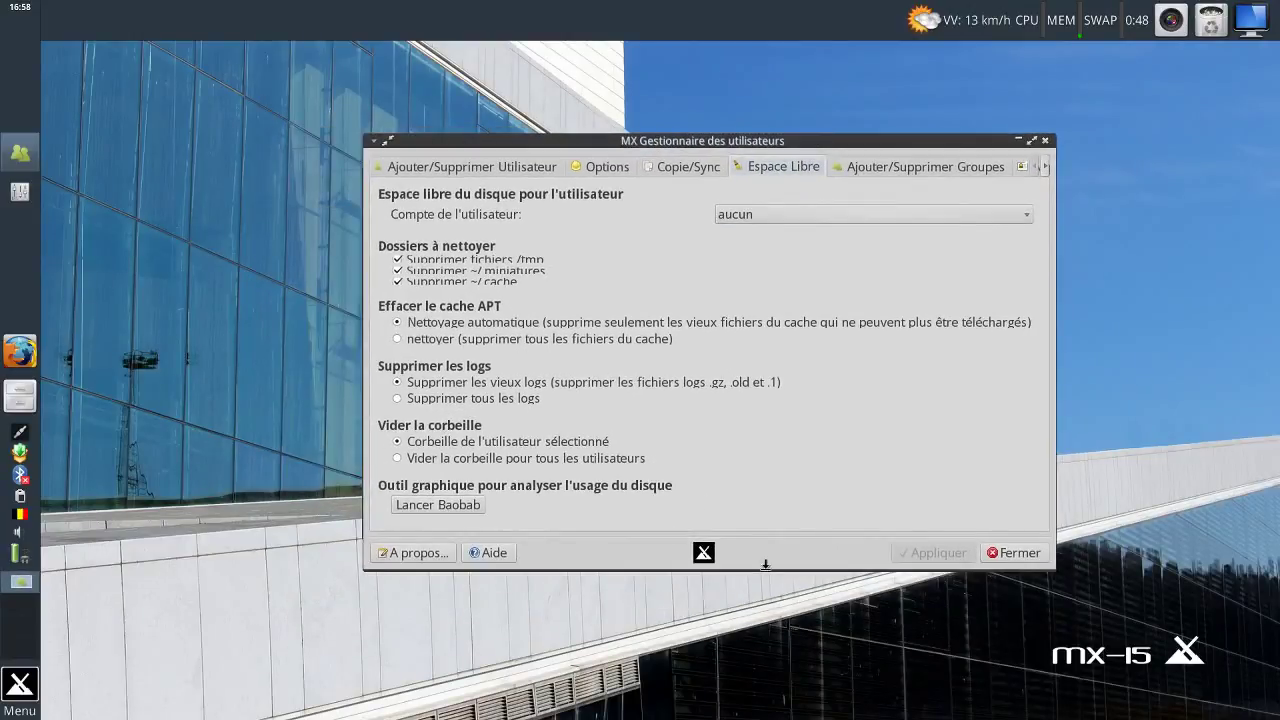
pyautogui.moveTo(766, 570); pyautogui.dragTo(714, 622)
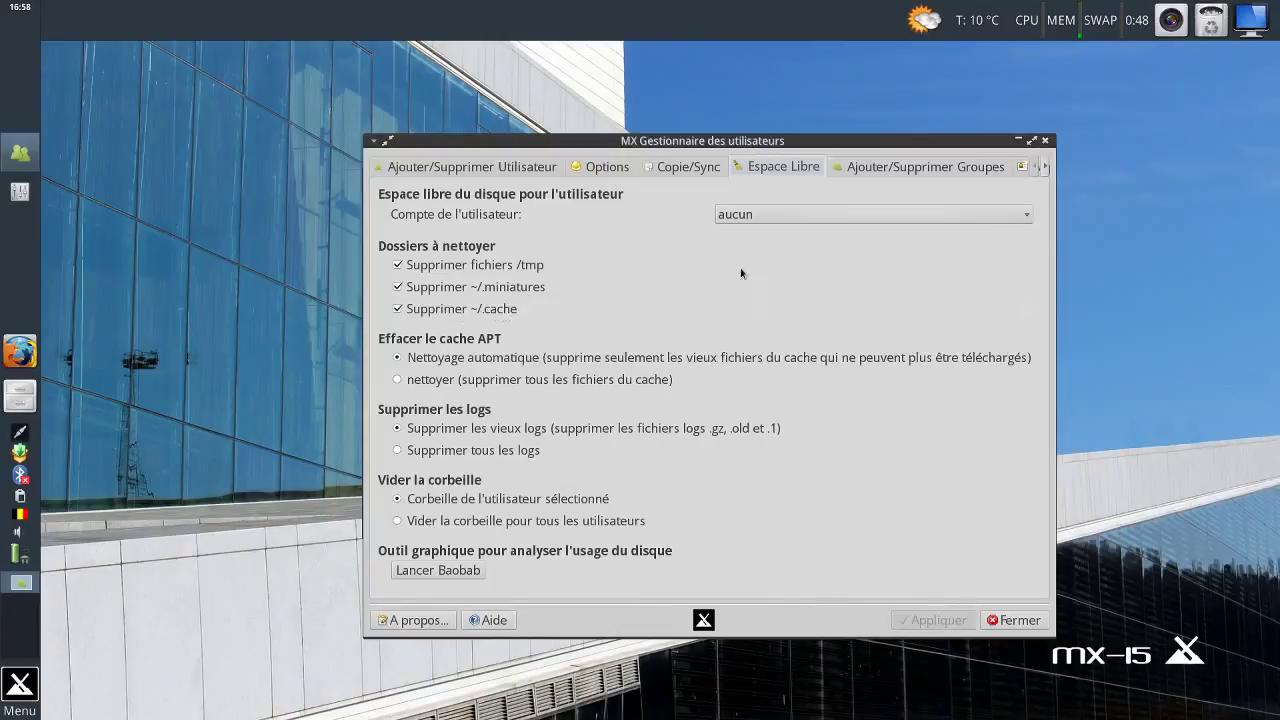
pyautogui.click(772, 214)
pyautogui.click(772, 214)
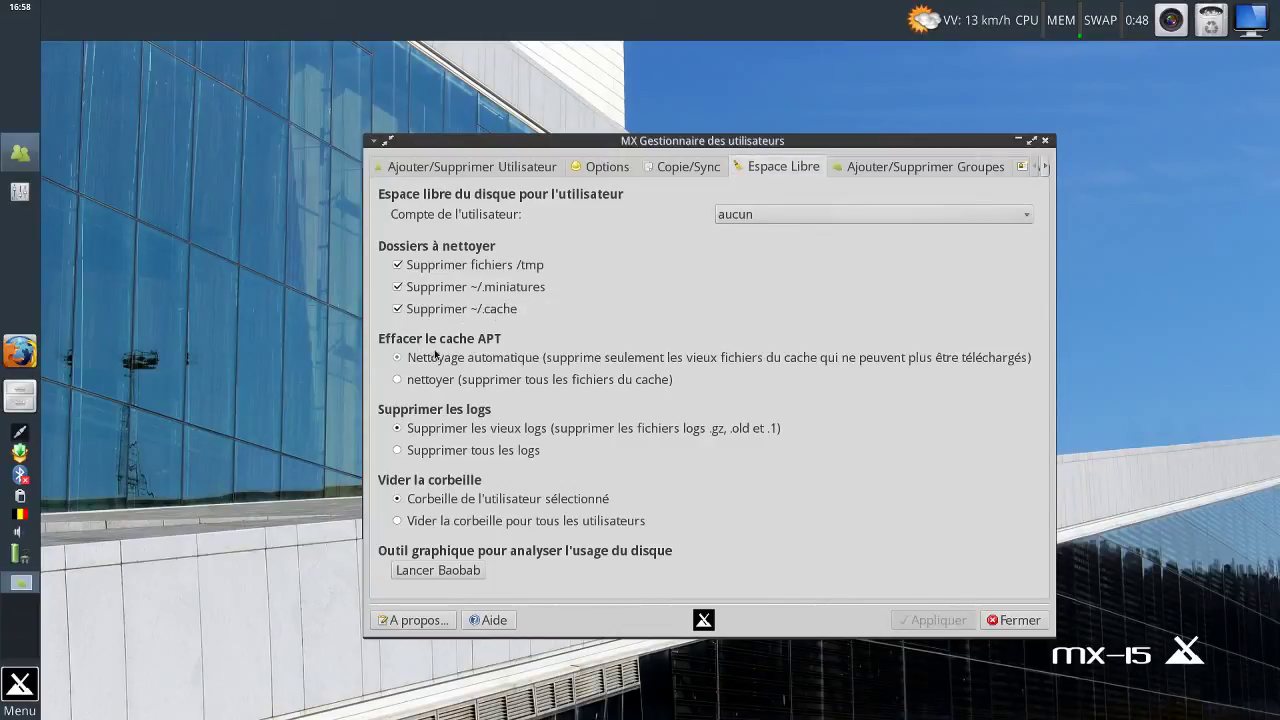
pyautogui.click(480, 383)
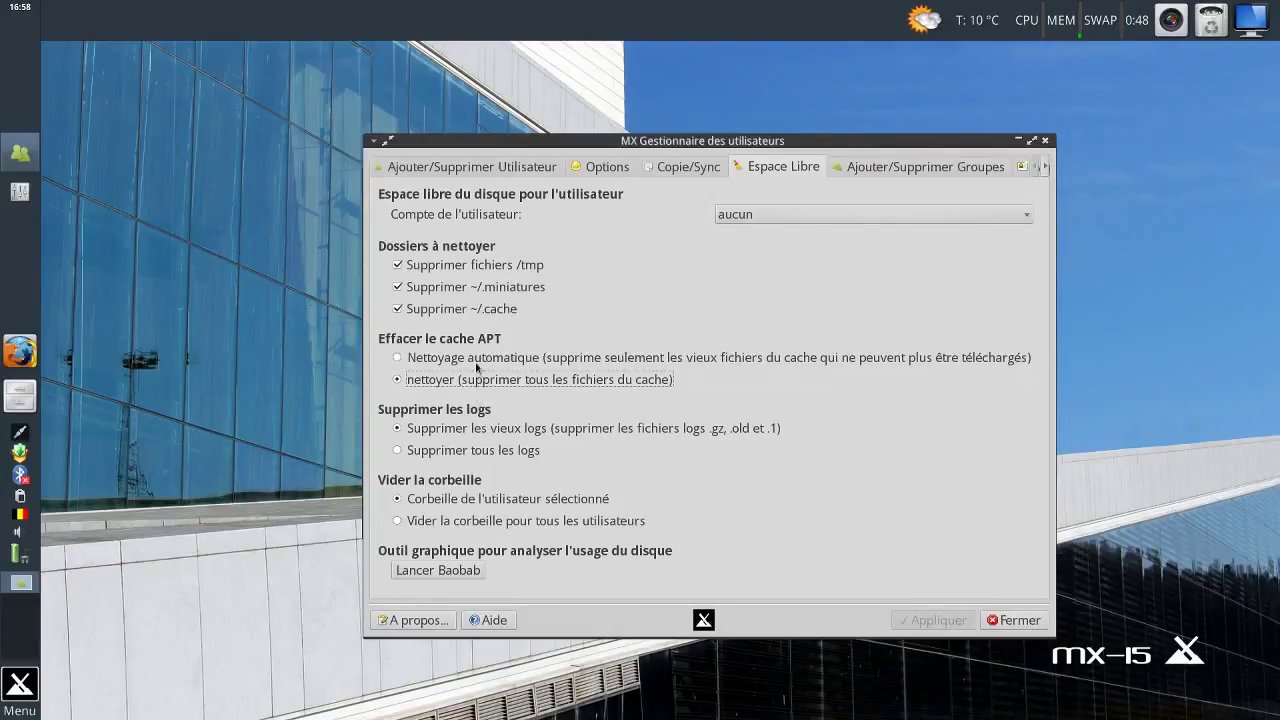
pyautogui.click(477, 360)
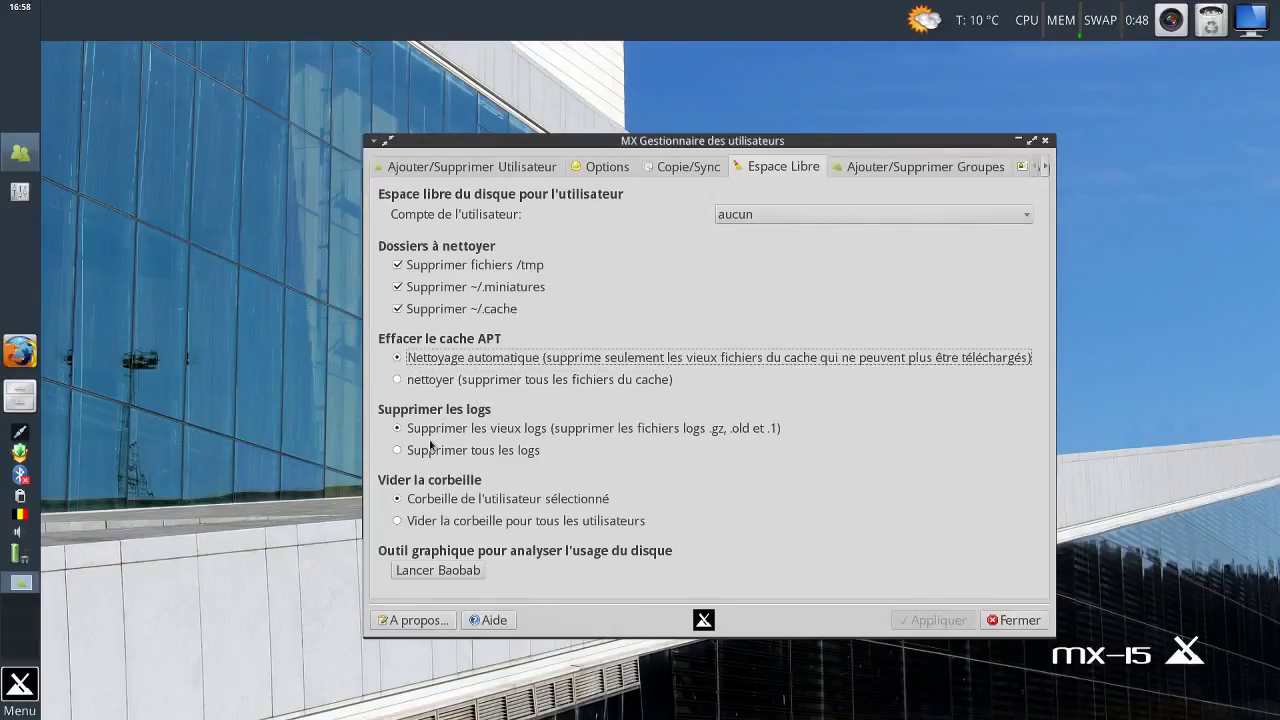
# View the add/remove groups and group membership pages, then close the User Manager.
pyautogui.click(855, 172)
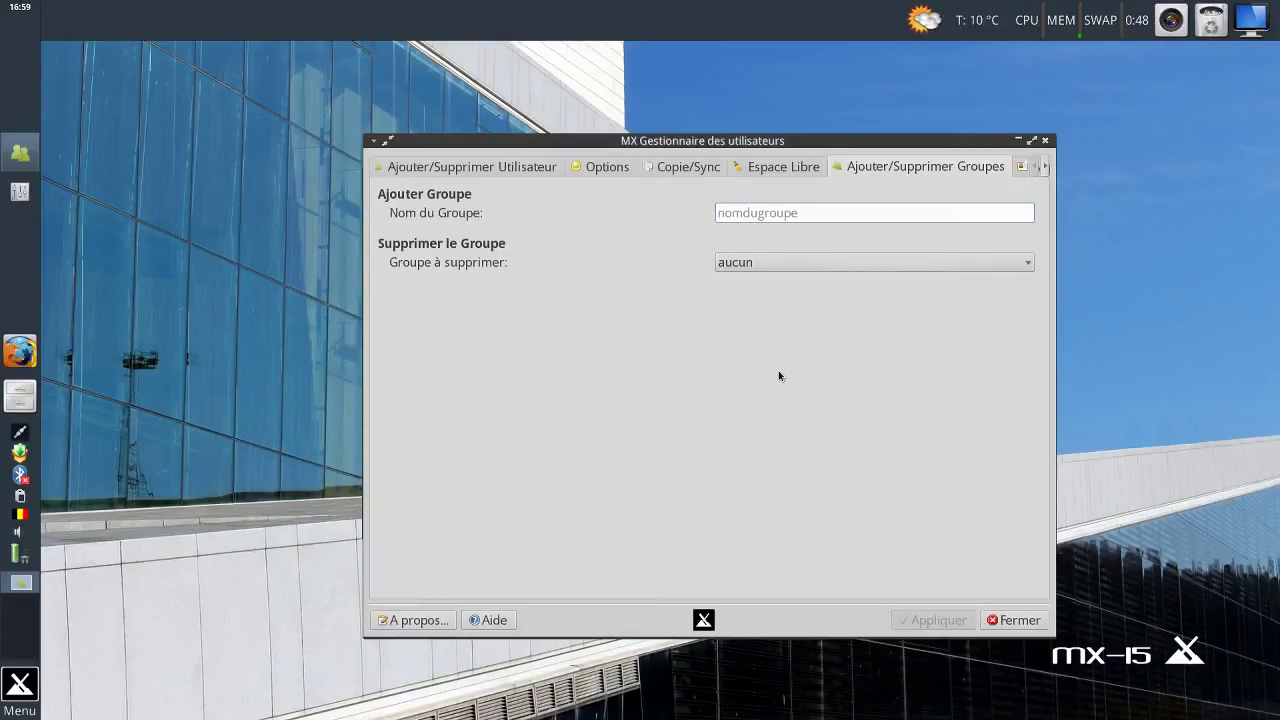
pyautogui.click(734, 263)
pyautogui.click(590, 263)
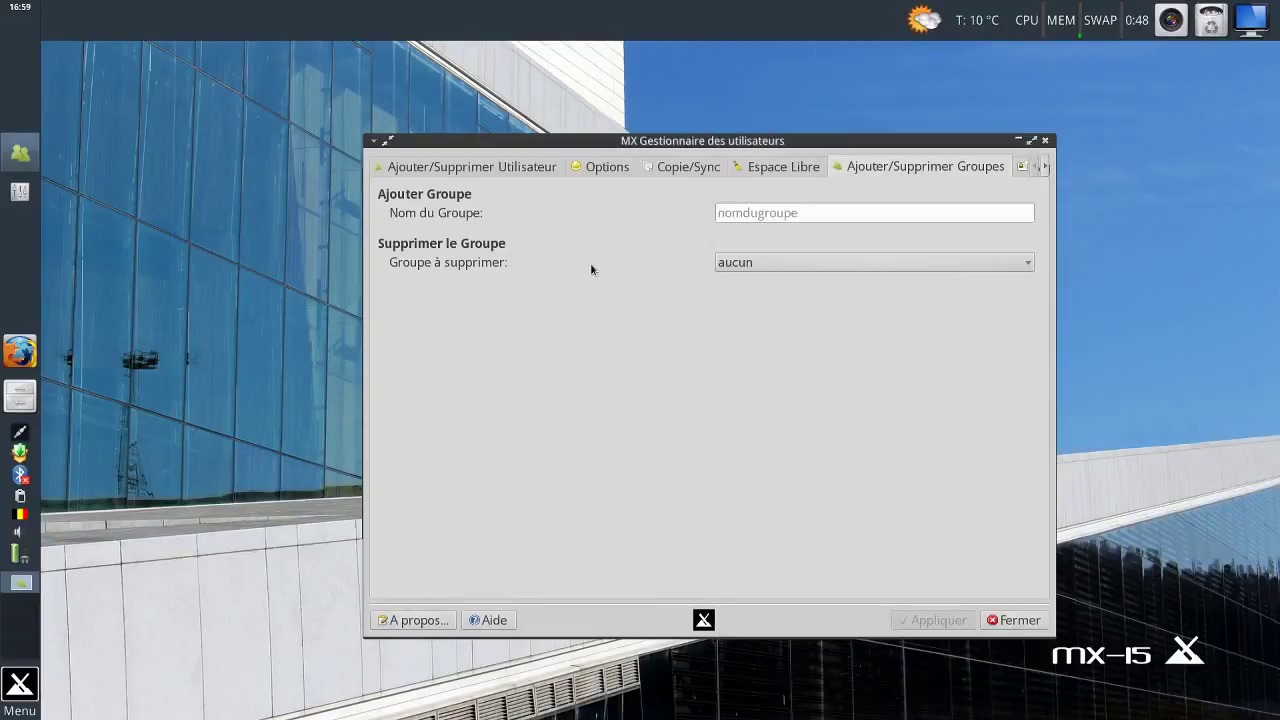
pyautogui.click(1044, 170)
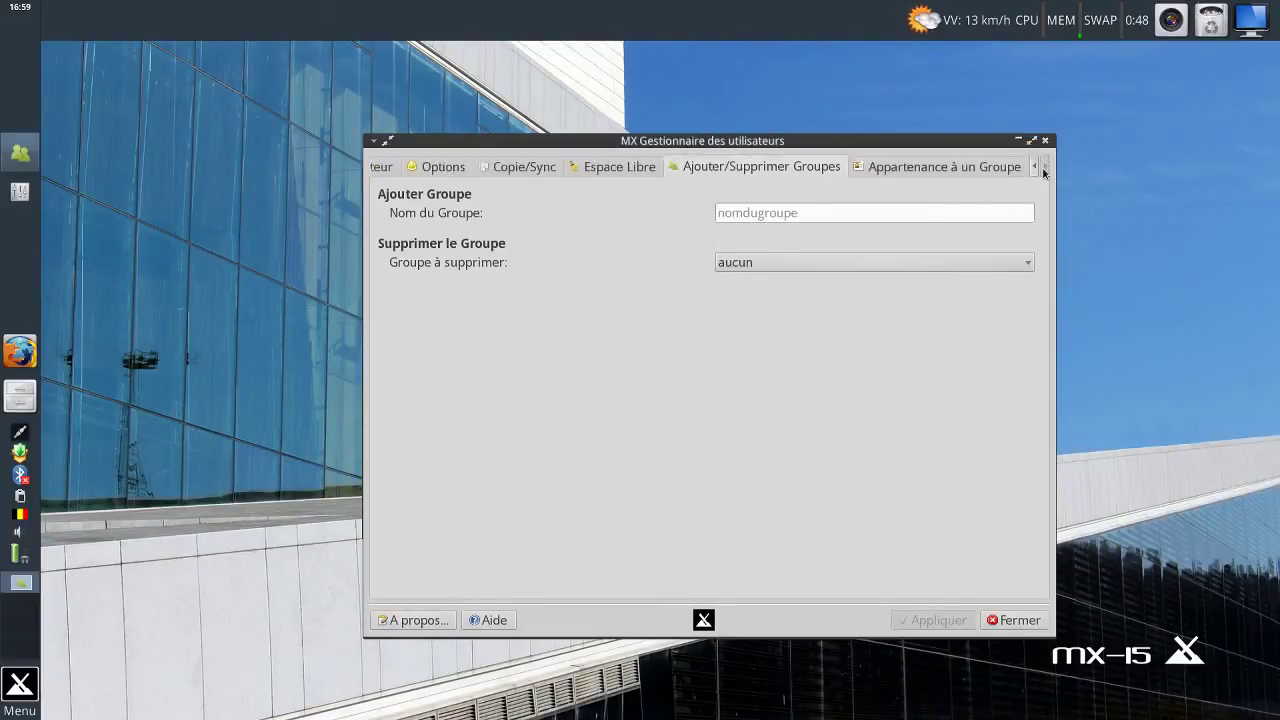
pyautogui.click(966, 168)
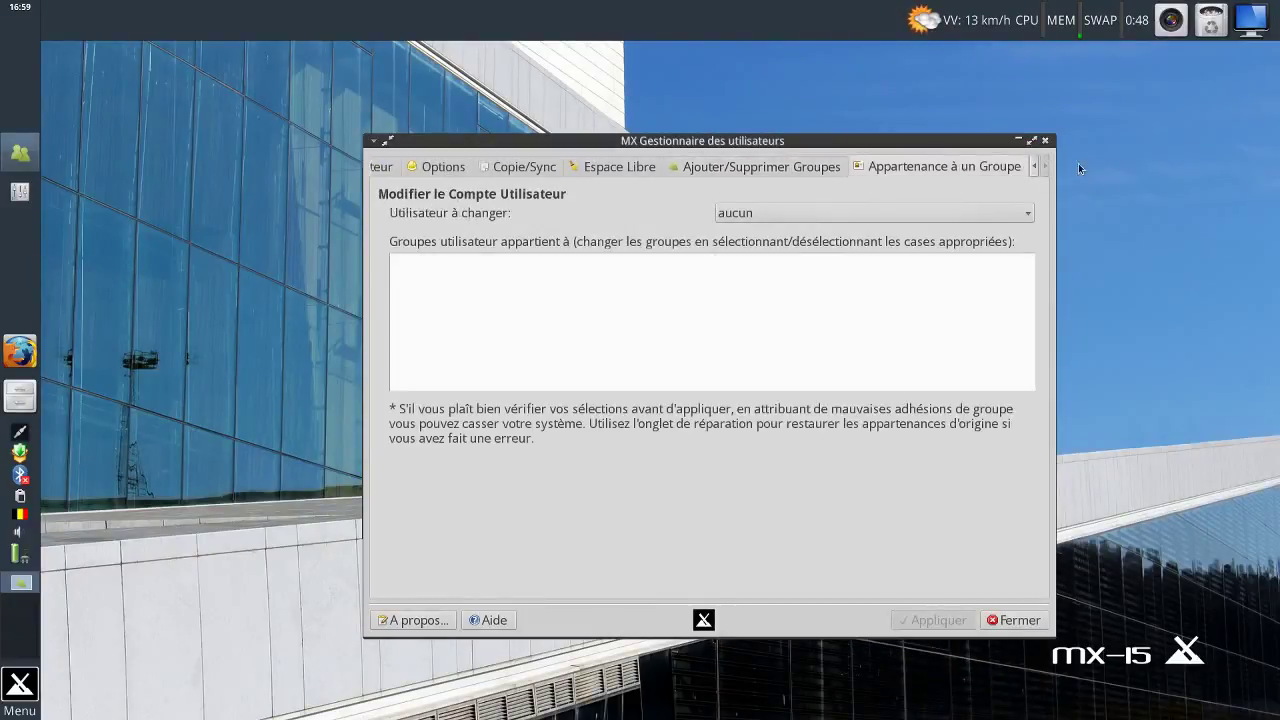
pyautogui.click(1017, 626)
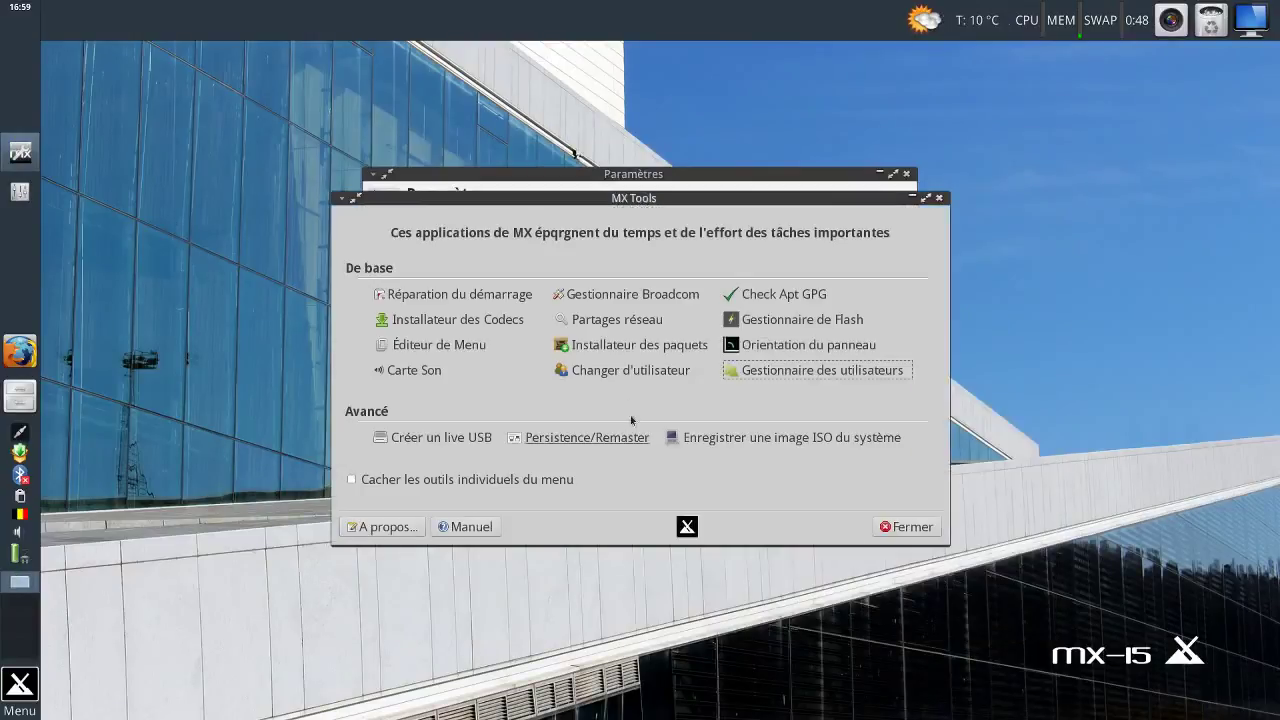
pyautogui.click(401, 444)
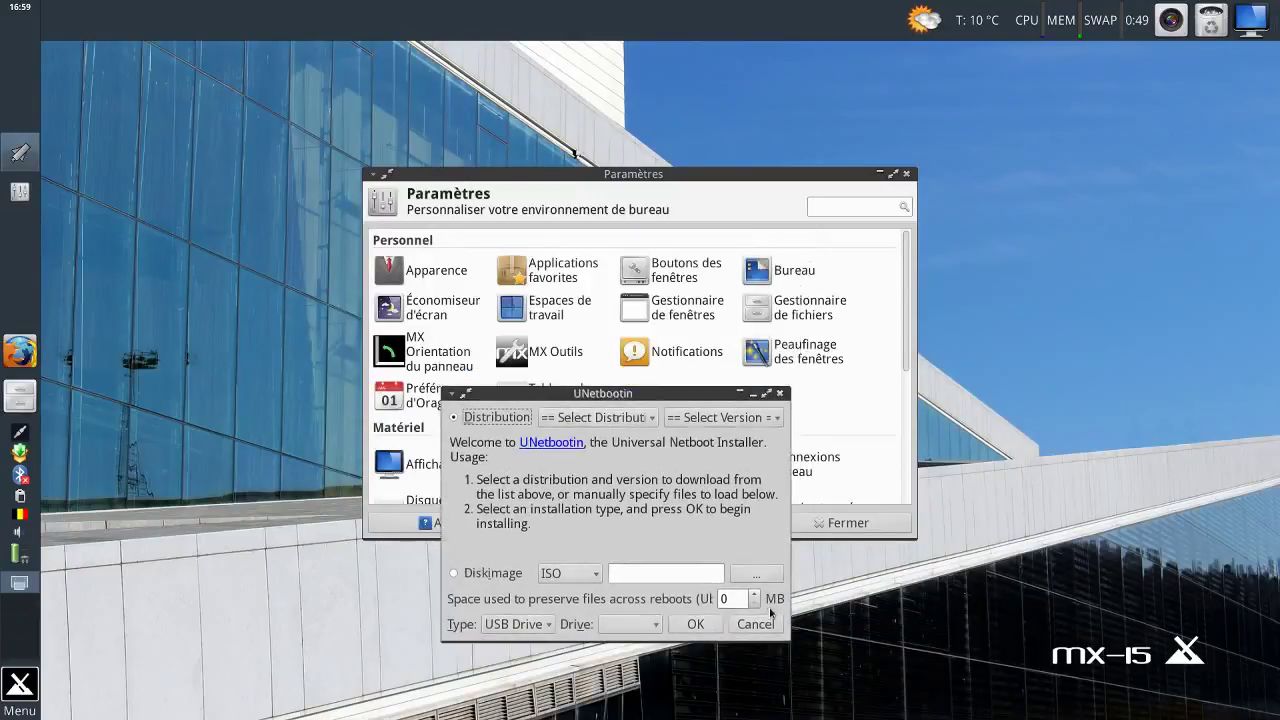
pyautogui.click(756, 625)
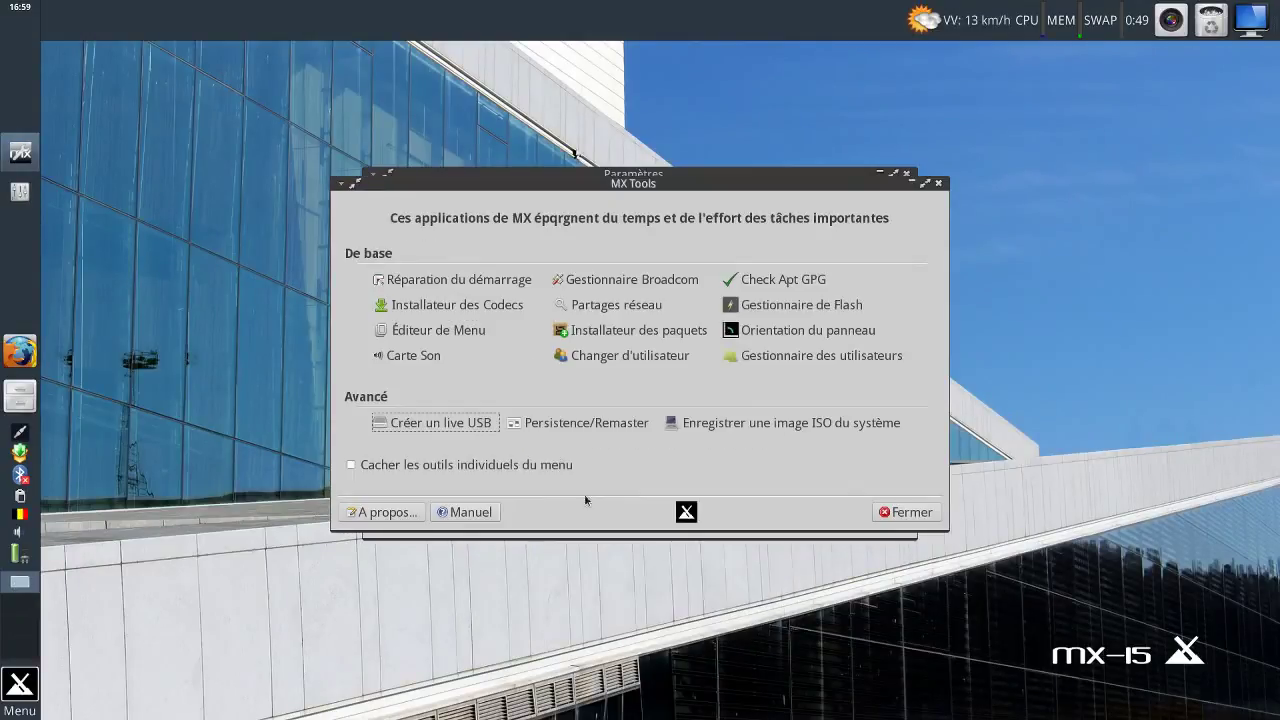
pyautogui.click(570, 424)
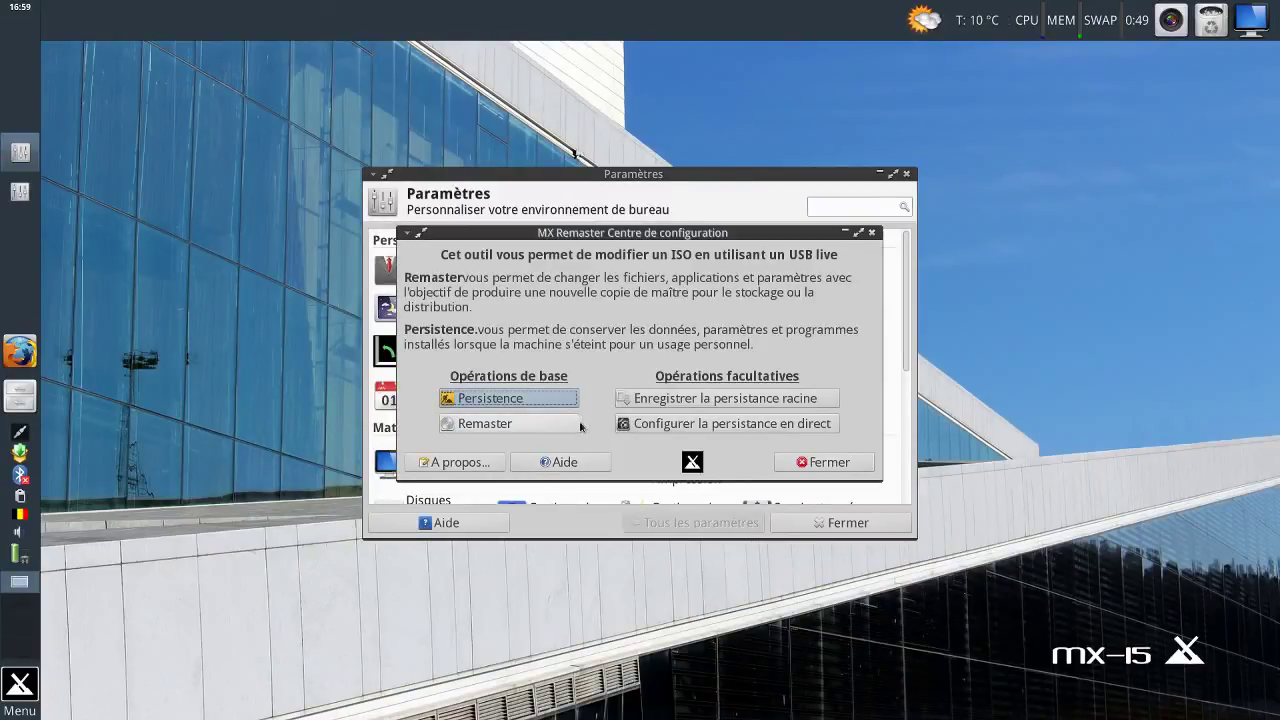
pyautogui.click(786, 463)
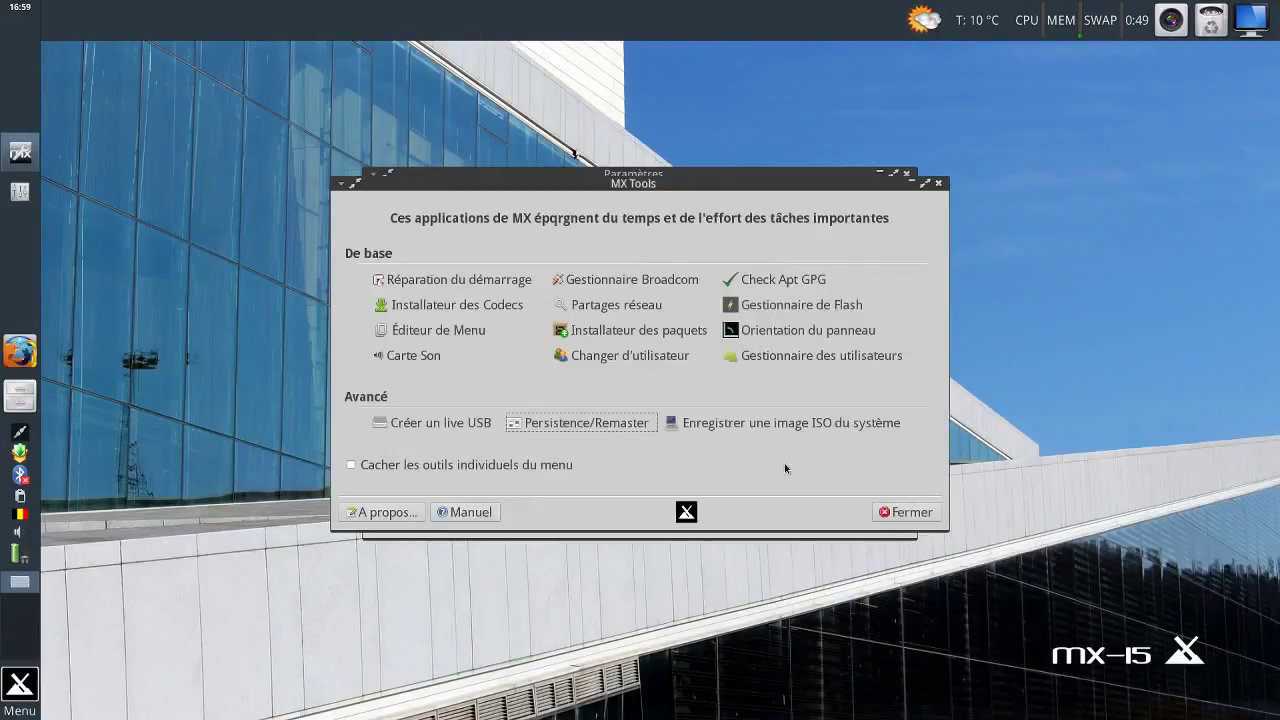
pyautogui.click(736, 423)
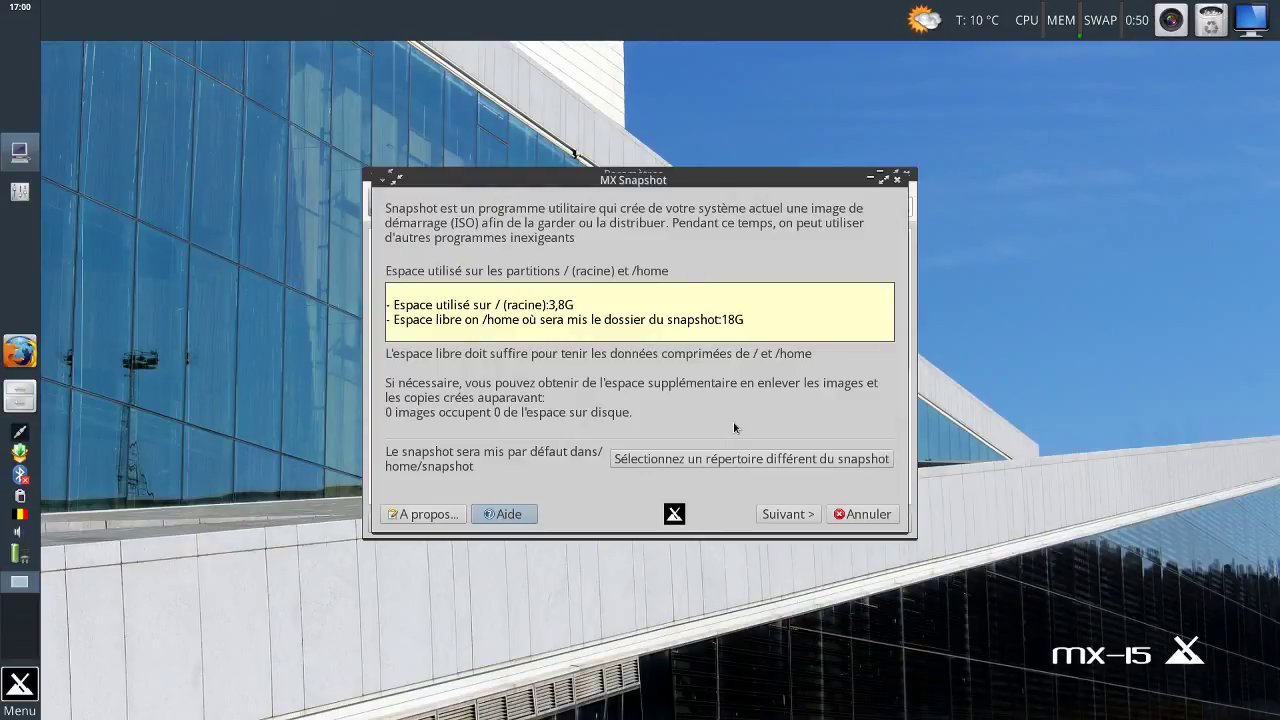
pyautogui.click(847, 516)
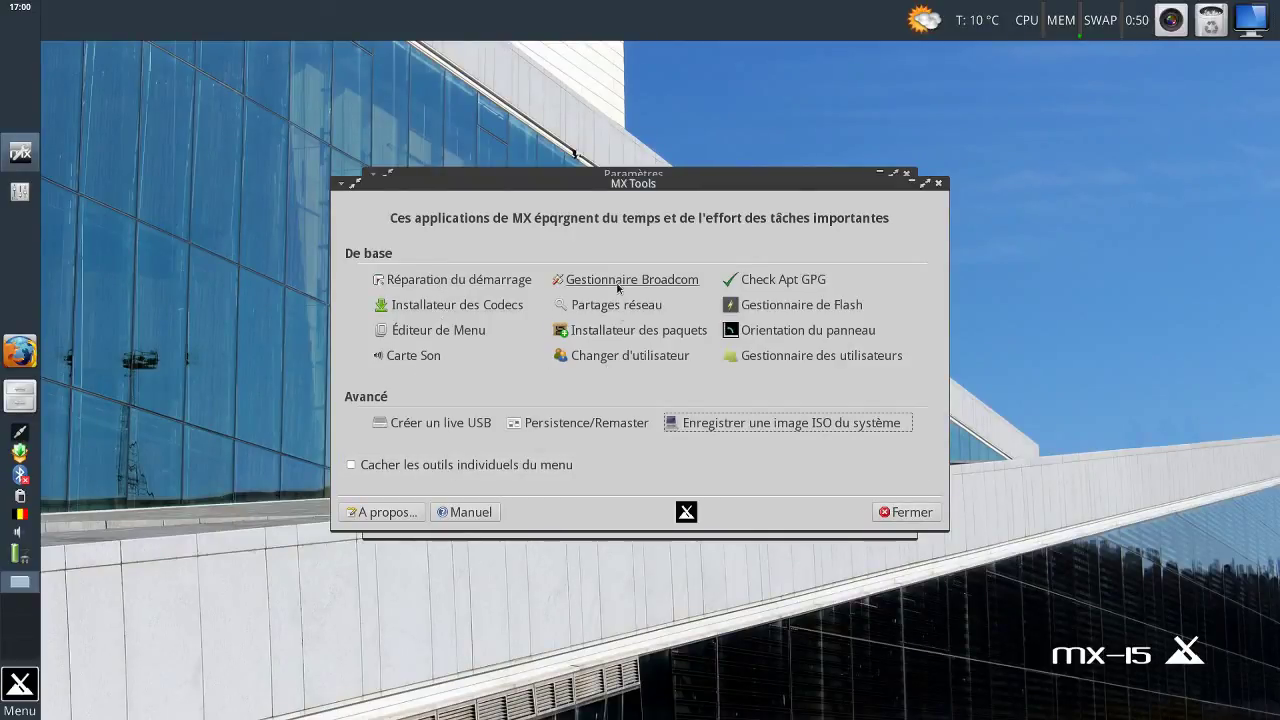
# Tick 'Cacher les outils individuels du menu' and close MX Tools.
pyautogui.click(20, 688)
pyautogui.write('r')
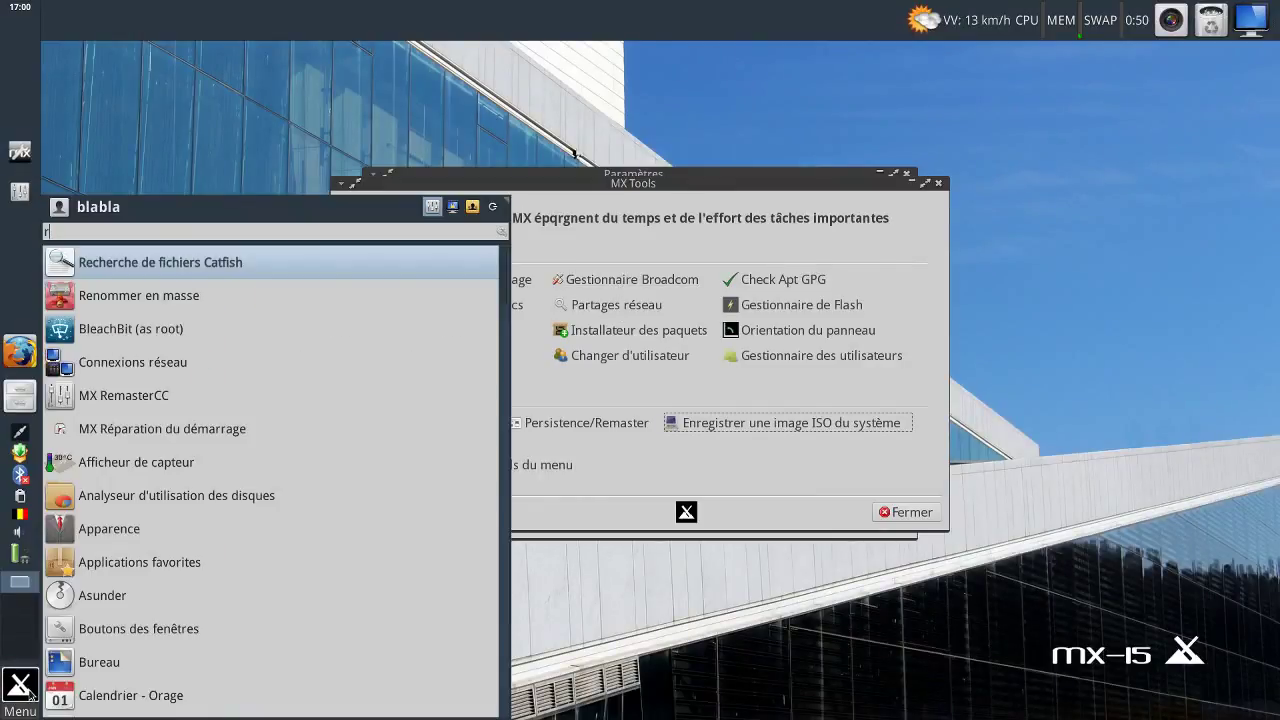
pyautogui.write('é')
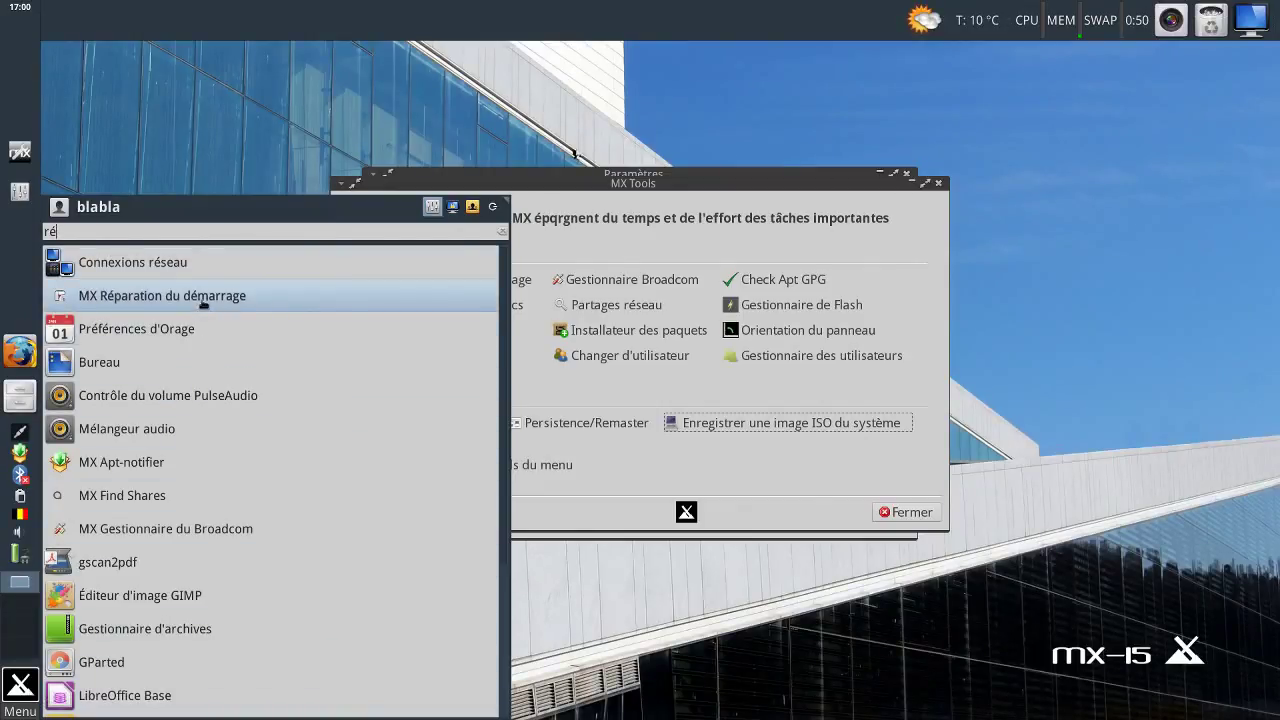
pyautogui.click(663, 189)
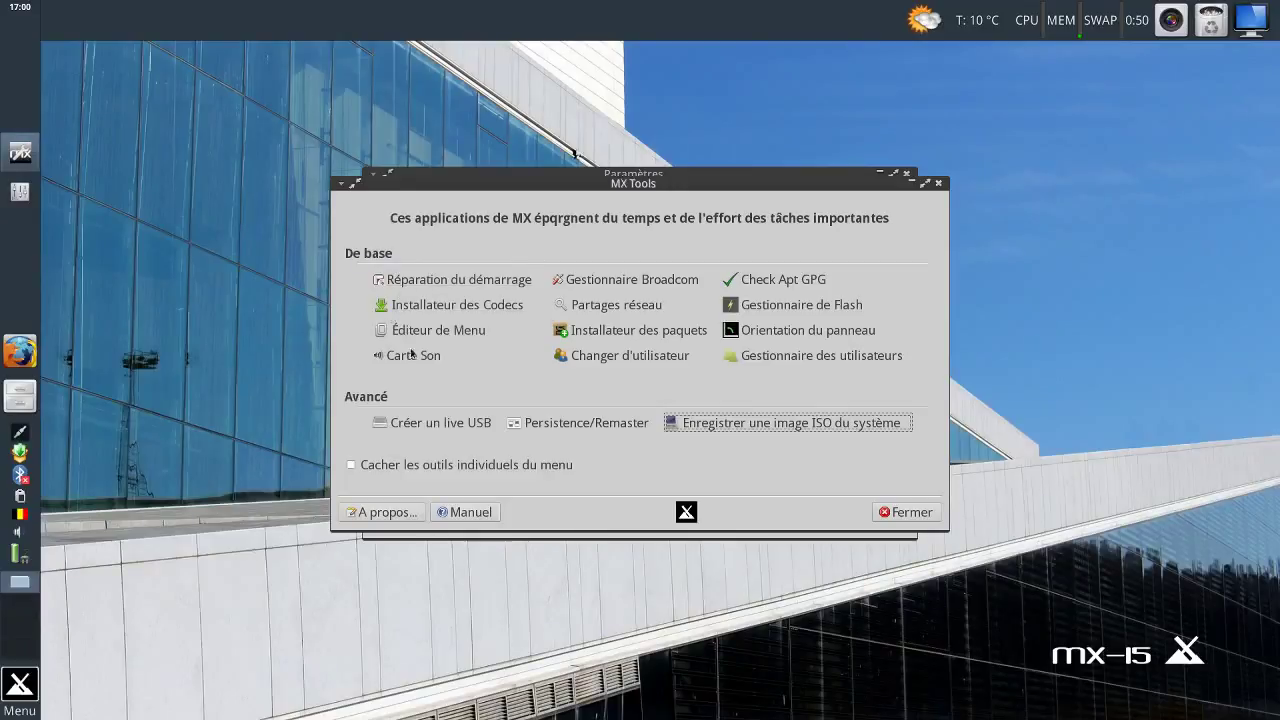
pyautogui.click(384, 468)
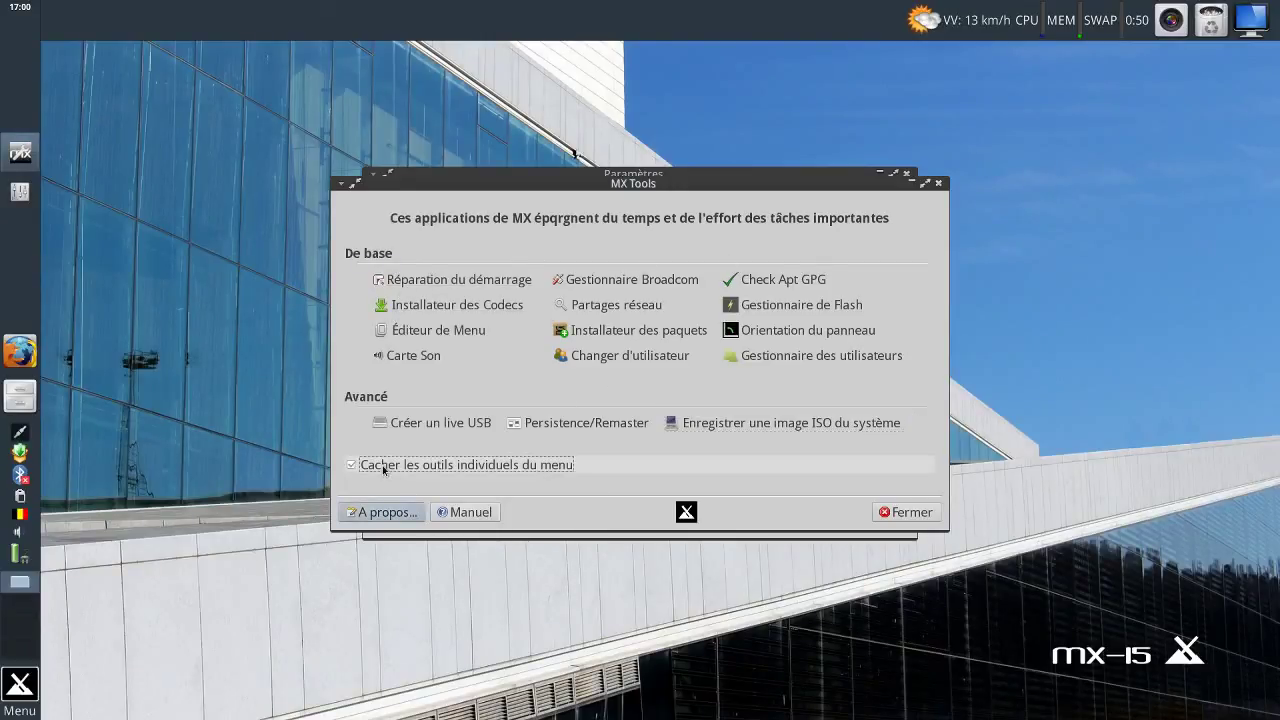
pyautogui.click(906, 512)
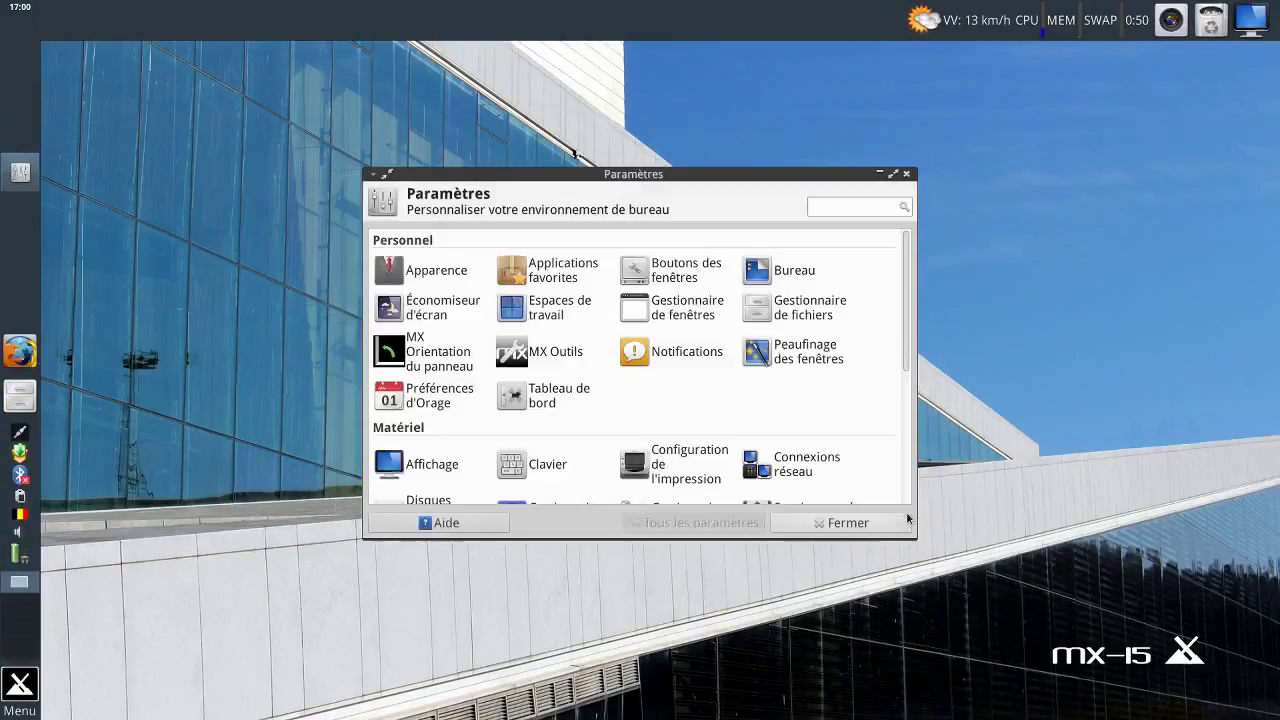
# Open the Notifications settings from the Paramètres window.
pyautogui.click(14, 688)
pyautogui.write('rép')
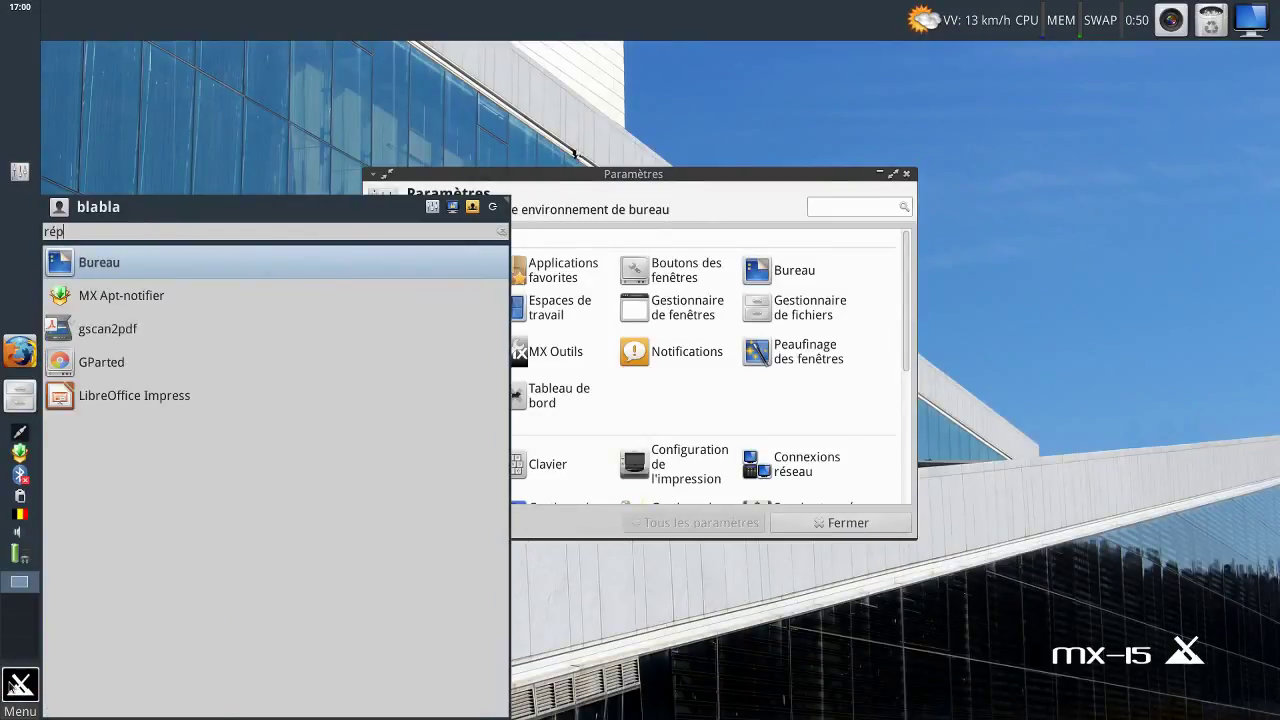
pyautogui.click(1160, 412)
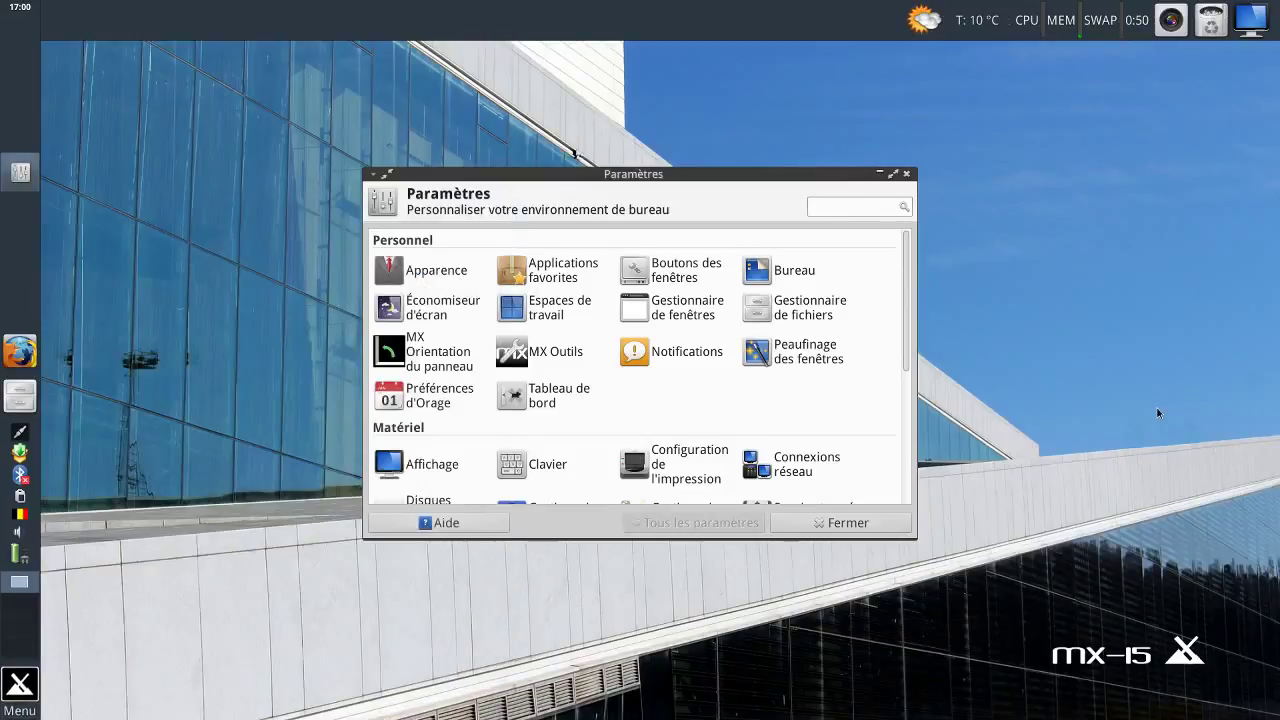
pyautogui.click(684, 355)
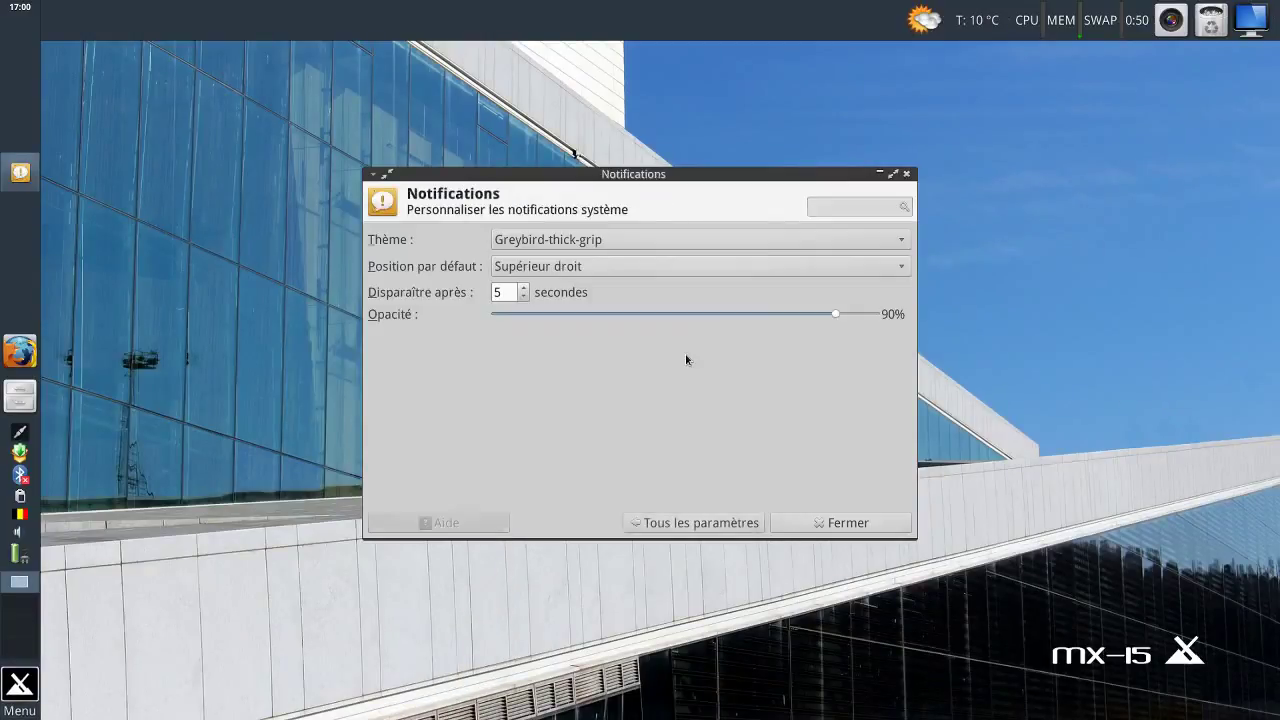